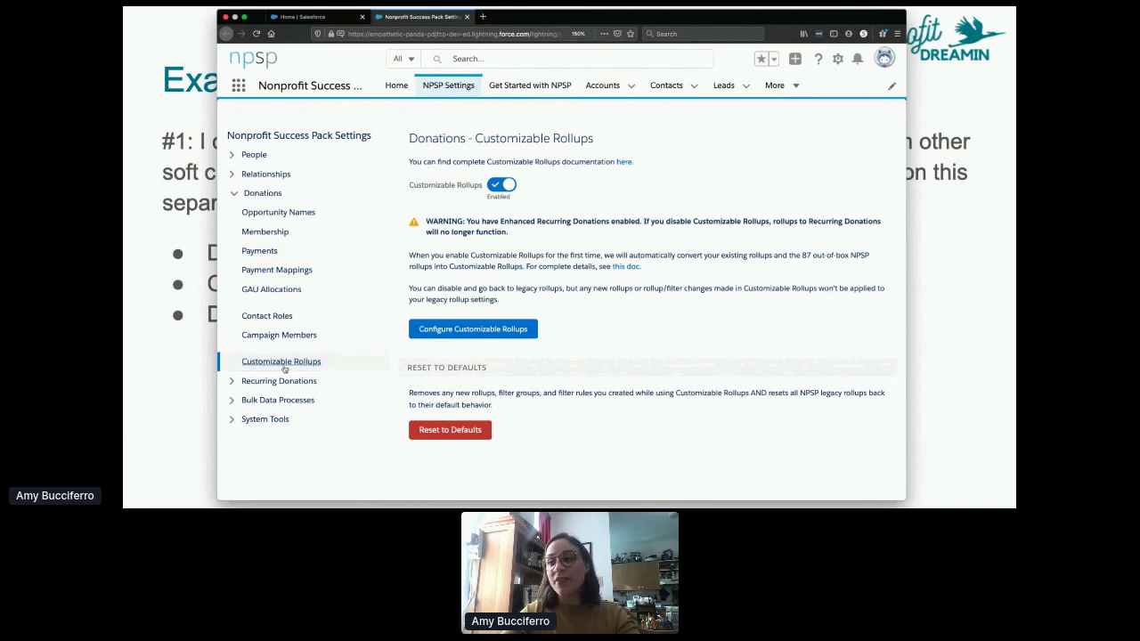
Open the Customizable Rollups configuration and review the list of Account and Contact rollups.
{"action": "left_click", "coordinate": [494, 331]}
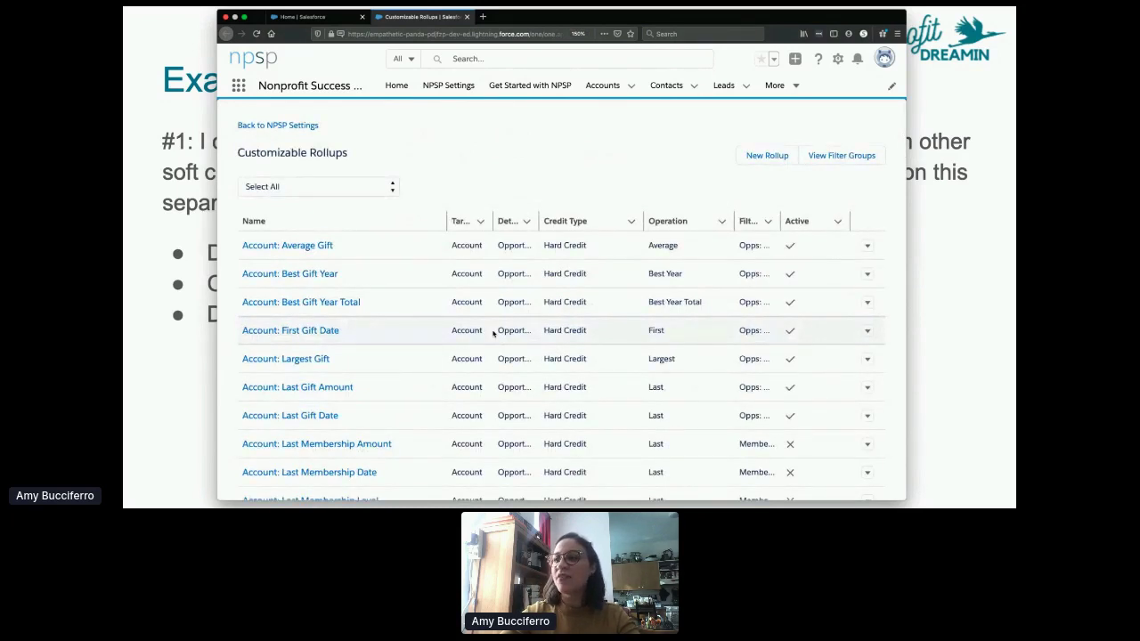
{"action": "scroll", "coordinate": [349, 319], "scroll_direction": "down", "scroll_amount": 1}
{"action": "scroll", "coordinate": [350, 319], "scroll_direction": "down", "scroll_amount": 20}
{"action": "scroll", "coordinate": [349, 319], "scroll_direction": "up", "scroll_amount": 3}
{"action": "scroll", "coordinate": [365, 300], "scroll_direction": "down", "scroll_amount": 1}
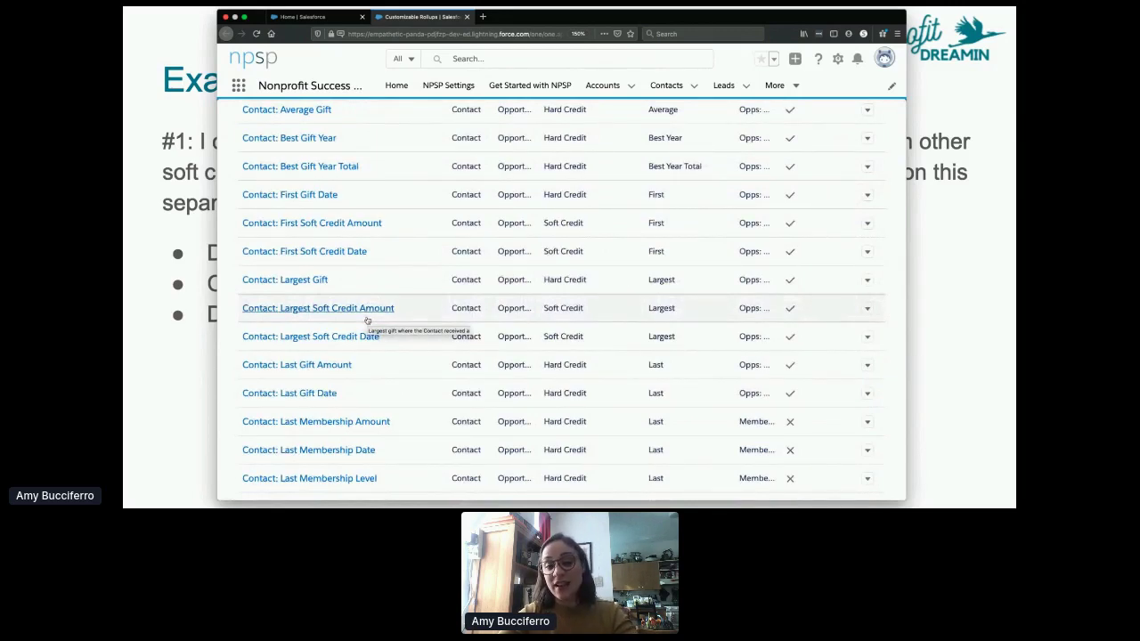
{"action": "scroll", "coordinate": [366, 320], "scroll_direction": "up", "scroll_amount": 5}
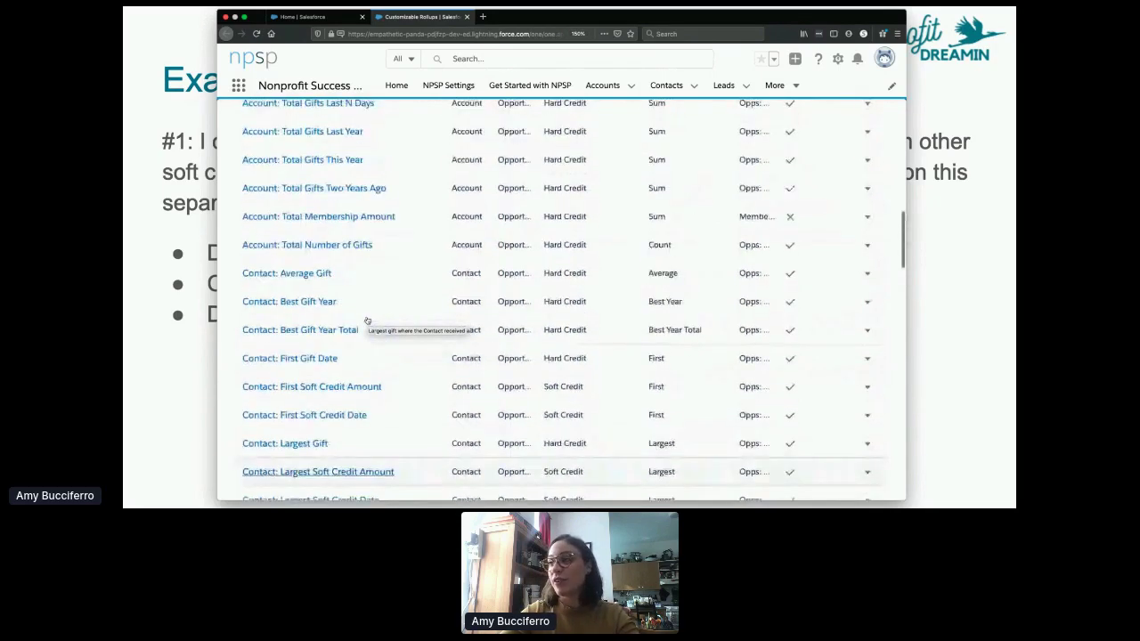
{"action": "scroll", "coordinate": [367, 319], "scroll_direction": "up", "scroll_amount": 20}
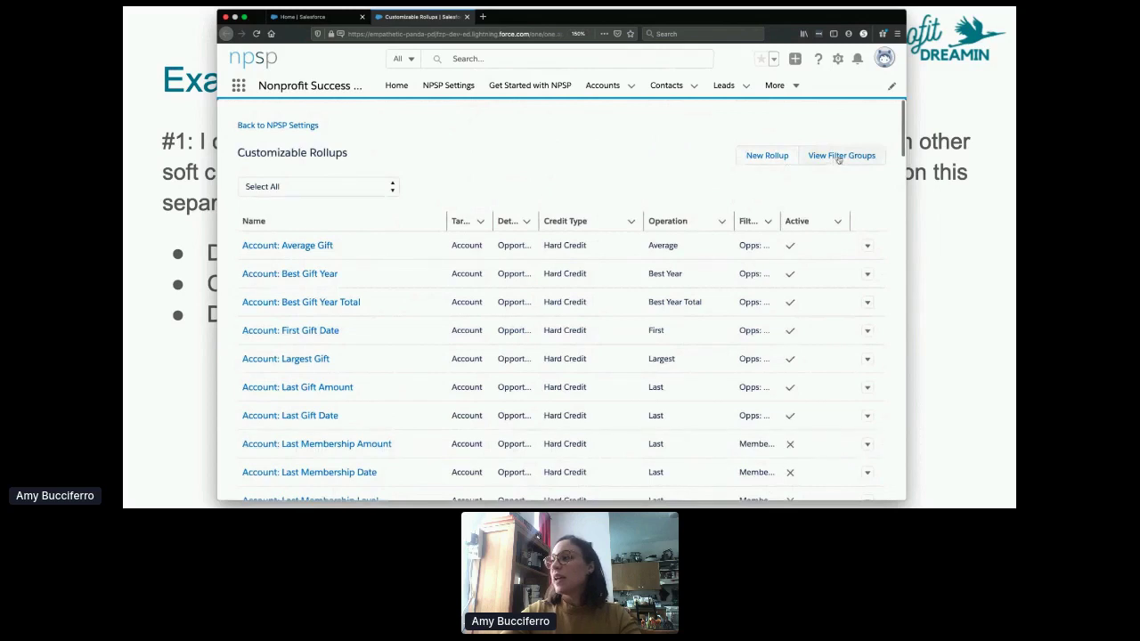
Open the "Opps: Won (SC)" filter group and review the Contact rollups that use it.
{"action": "left_click", "coordinate": [839, 158]}
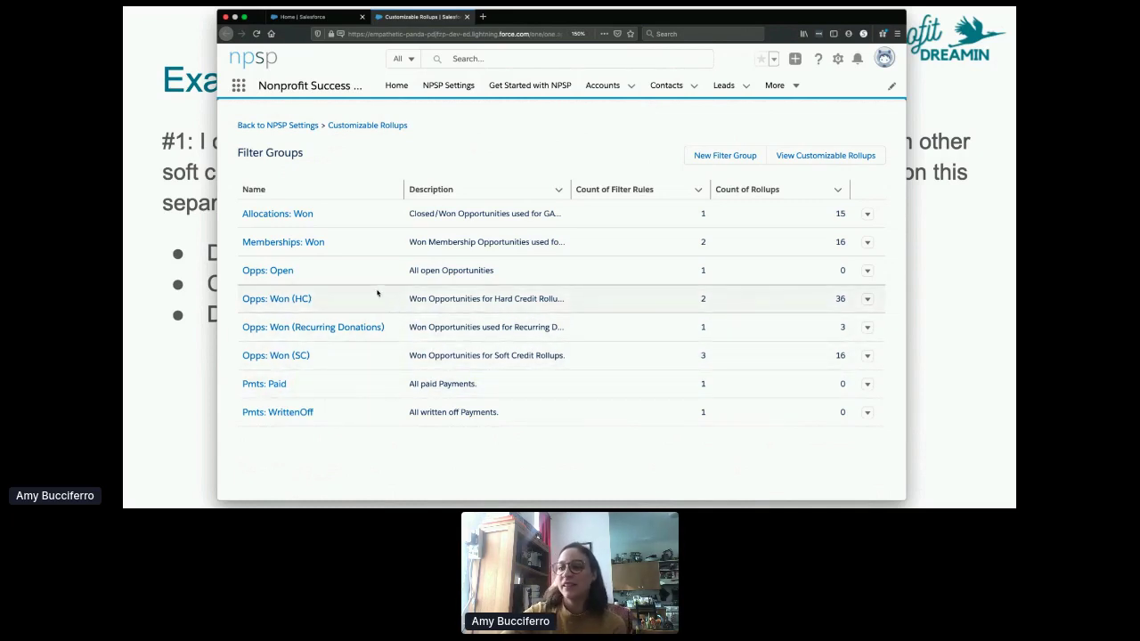
{"action": "left_click", "coordinate": [273, 358]}
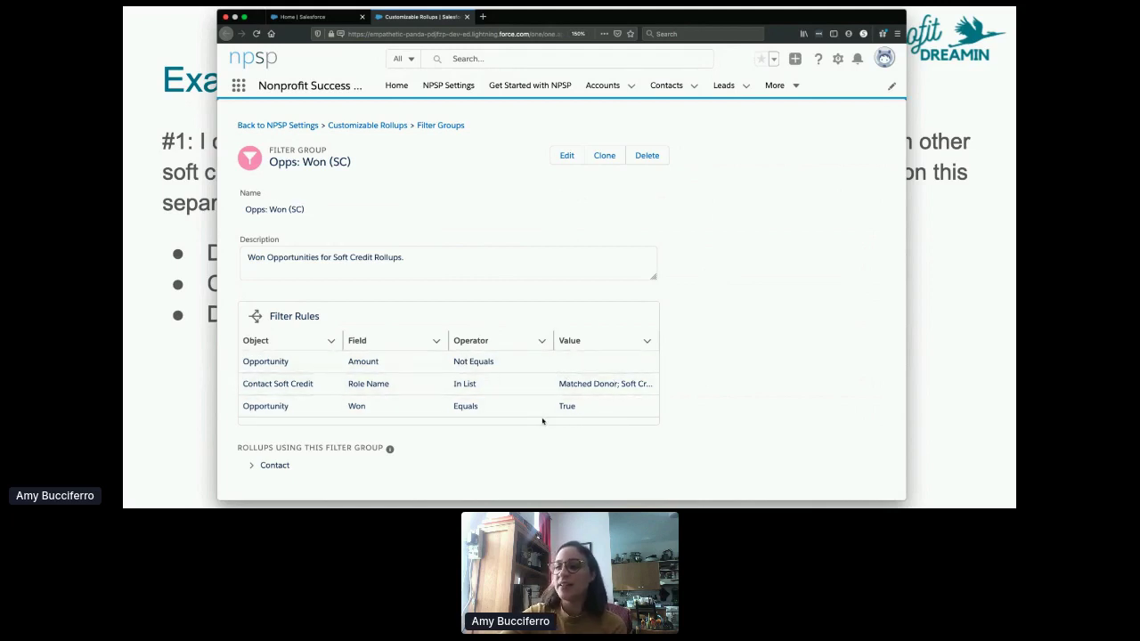
{"action": "left_click", "coordinate": [329, 459]}
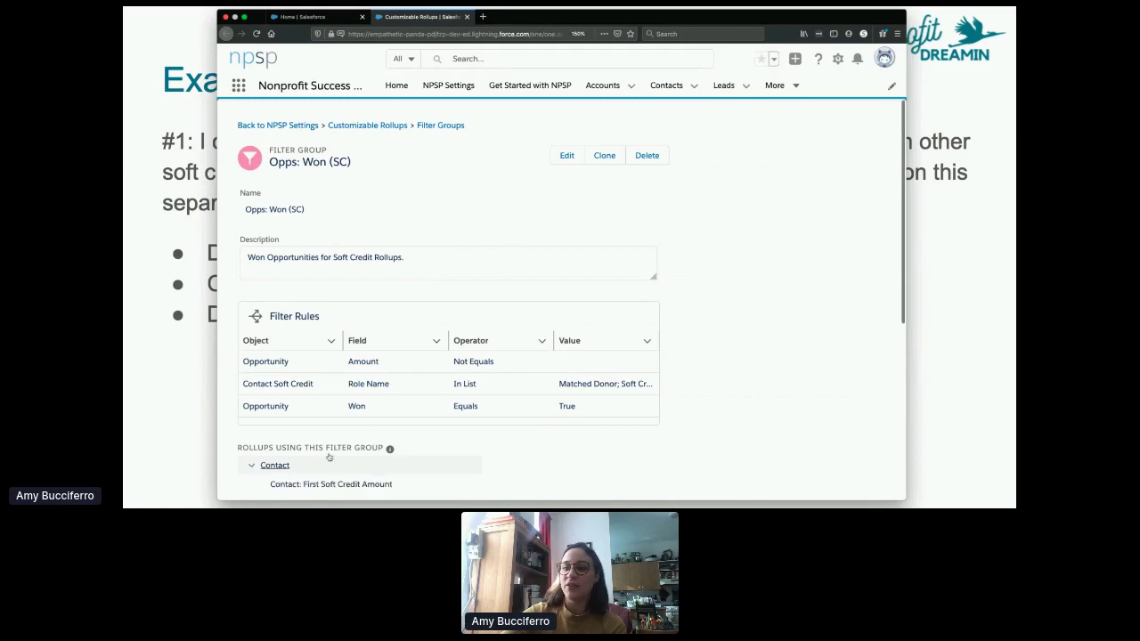
{"action": "scroll", "coordinate": [401, 449], "scroll_direction": "down", "scroll_amount": 5}
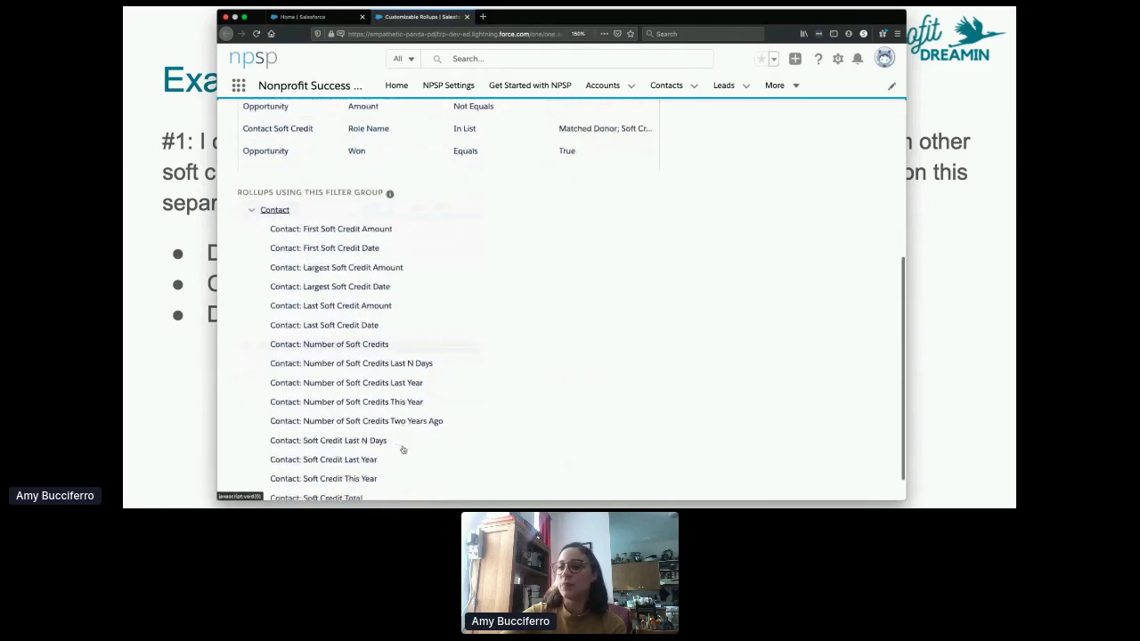
{"action": "scroll", "coordinate": [402, 449], "scroll_direction": "up", "scroll_amount": 5}
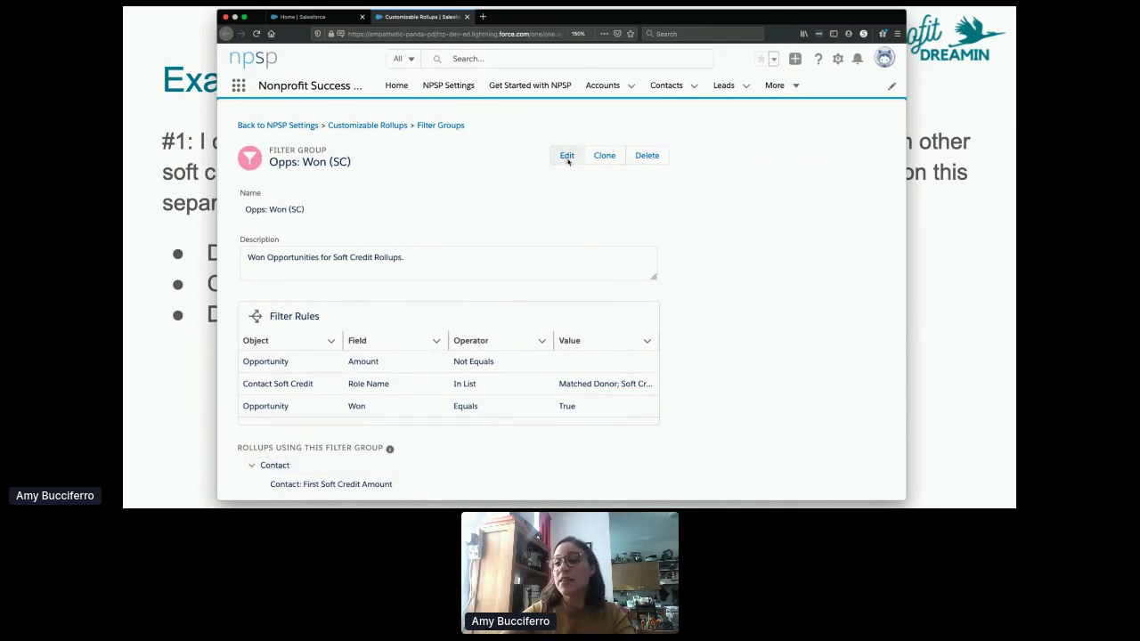
Edit the "Opps: Won (SC)" filter group and begin a new filter rule on the Opportunity object.
{"action": "left_click", "coordinate": [567, 161]}
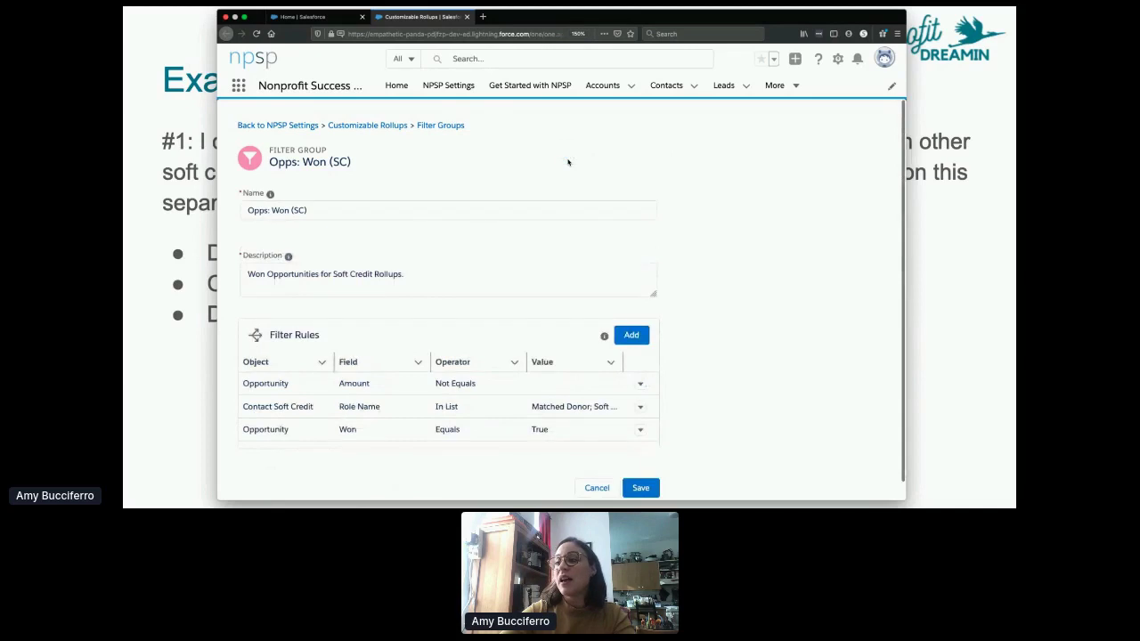
{"action": "left_click", "coordinate": [630, 338]}
{"action": "left_click", "coordinate": [501, 283]}
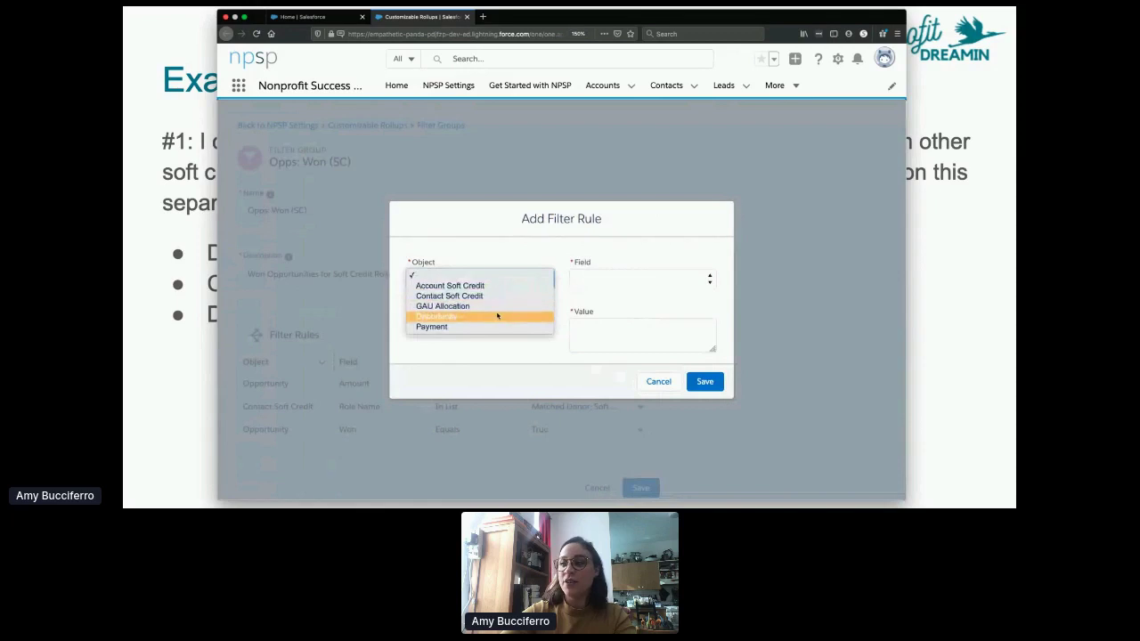
{"action": "left_click", "coordinate": [497, 316]}
Look through the available Opportunity fields and set the new rule's field to Opportunity Type.
{"action": "left_click", "coordinate": [605, 276]}
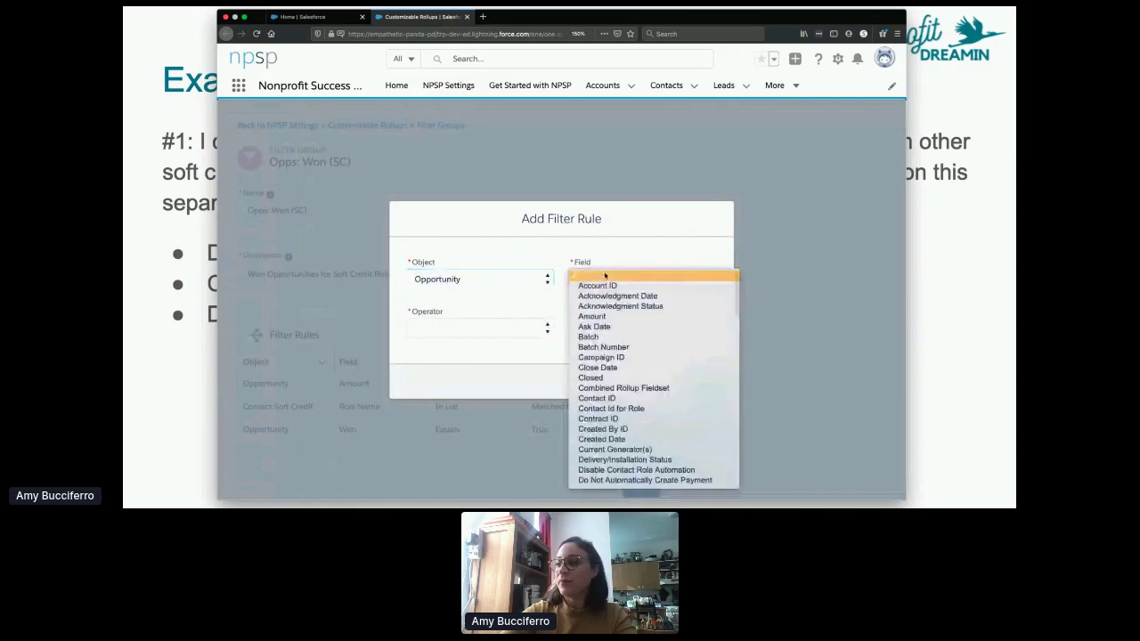
{"action": "scroll", "coordinate": [617, 329], "scroll_direction": "down", "scroll_amount": 5}
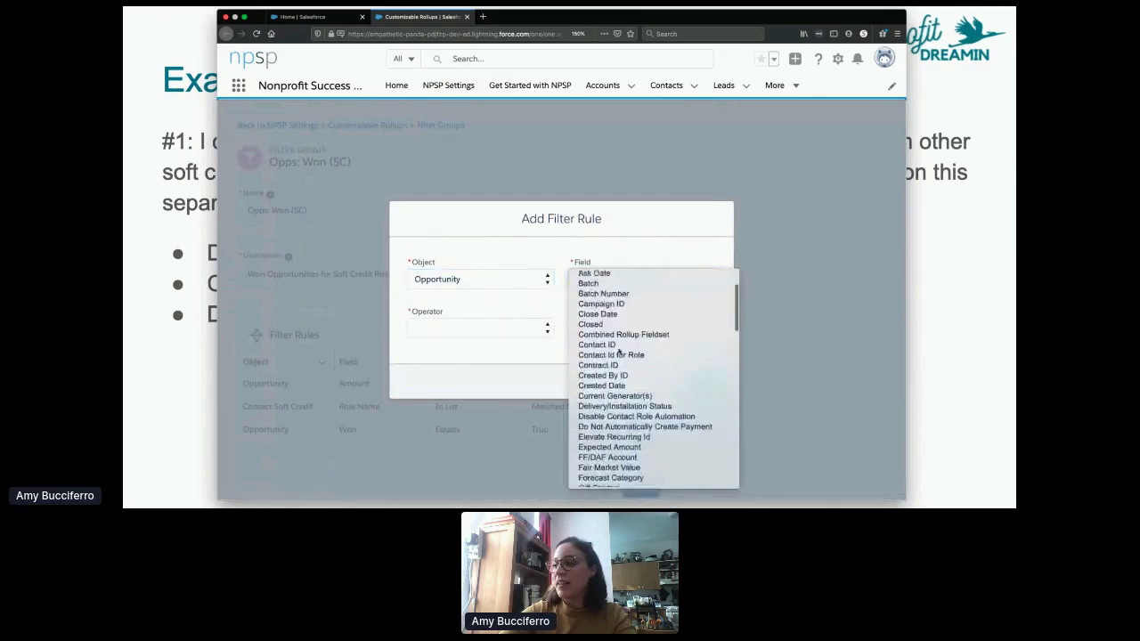
{"action": "scroll", "coordinate": [619, 350], "scroll_direction": "down", "scroll_amount": 3}
{"action": "scroll", "coordinate": [620, 349], "scroll_direction": "up", "scroll_amount": 5}
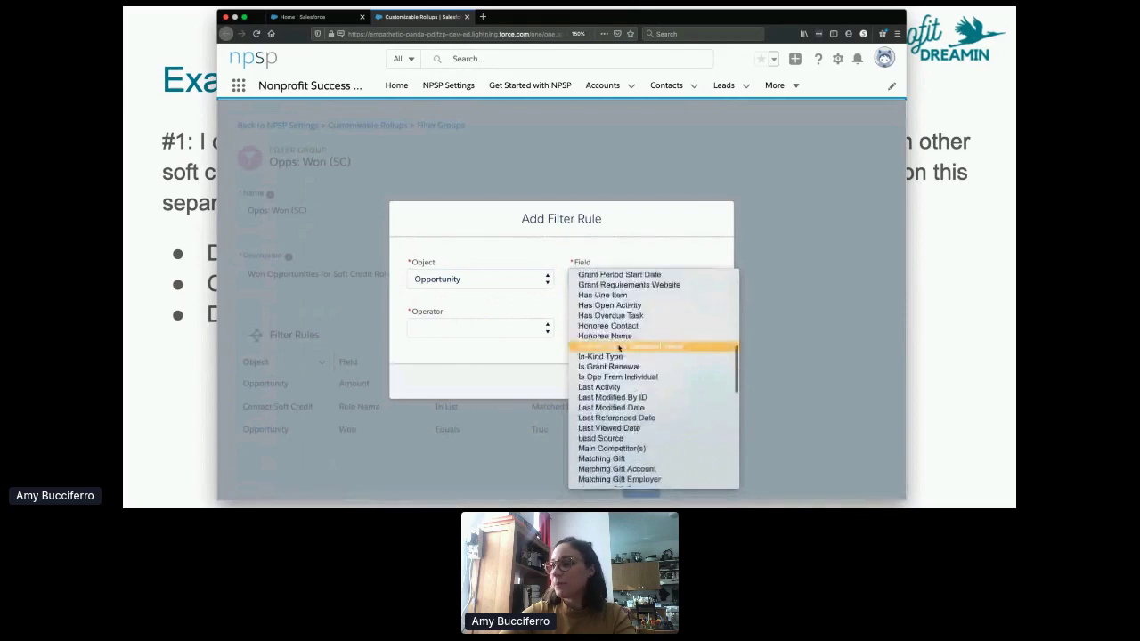
{"action": "scroll", "coordinate": [619, 346], "scroll_direction": "up", "scroll_amount": 3}
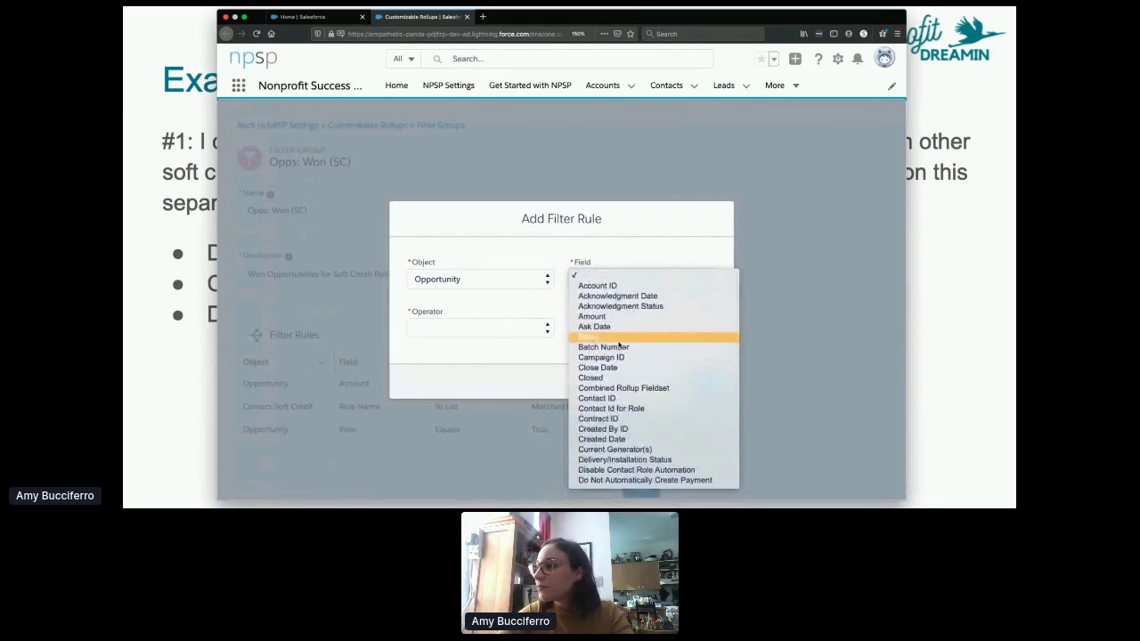
{"action": "scroll", "coordinate": [619, 345], "scroll_direction": "down", "scroll_amount": 8}
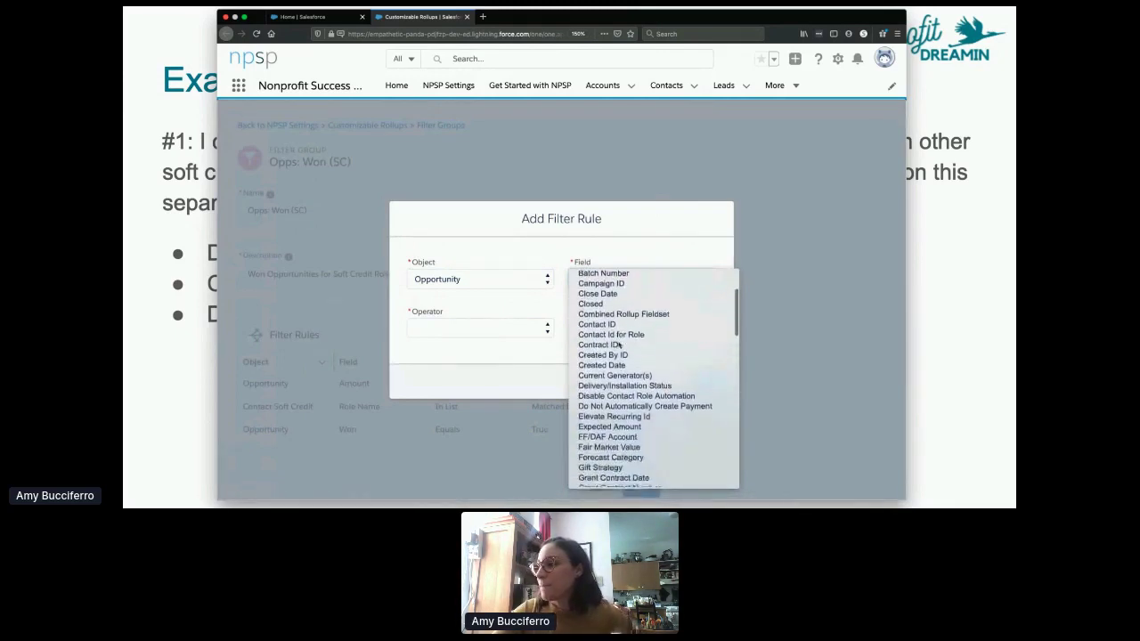
{"action": "scroll", "coordinate": [619, 345], "scroll_direction": "down", "scroll_amount": 8}
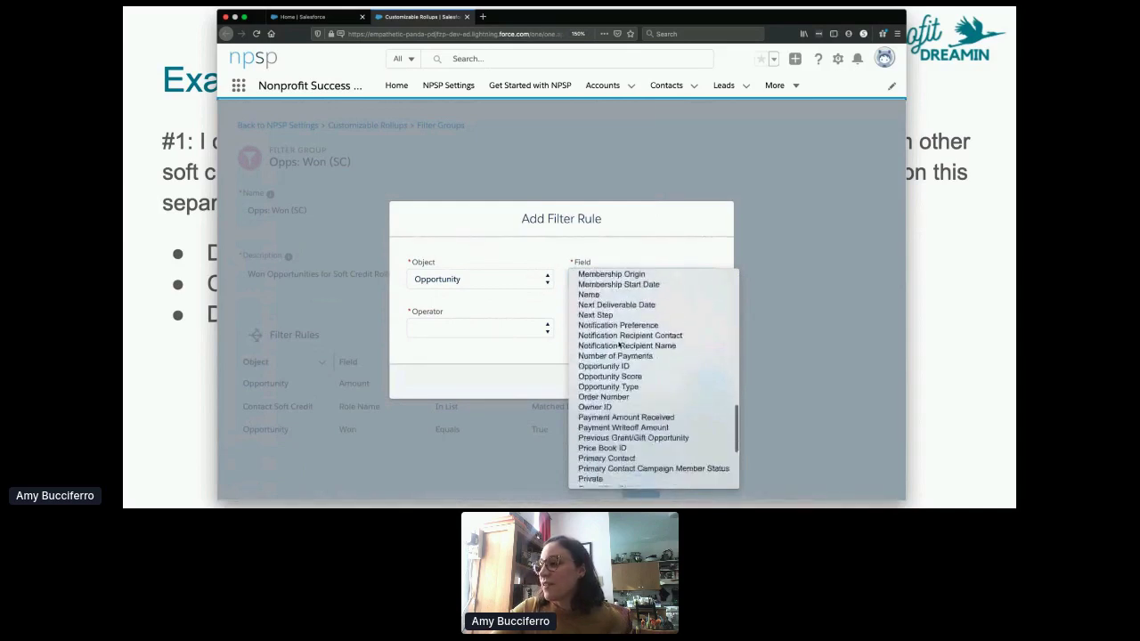
{"action": "scroll", "coordinate": [619, 345], "scroll_direction": "down", "scroll_amount": 2}
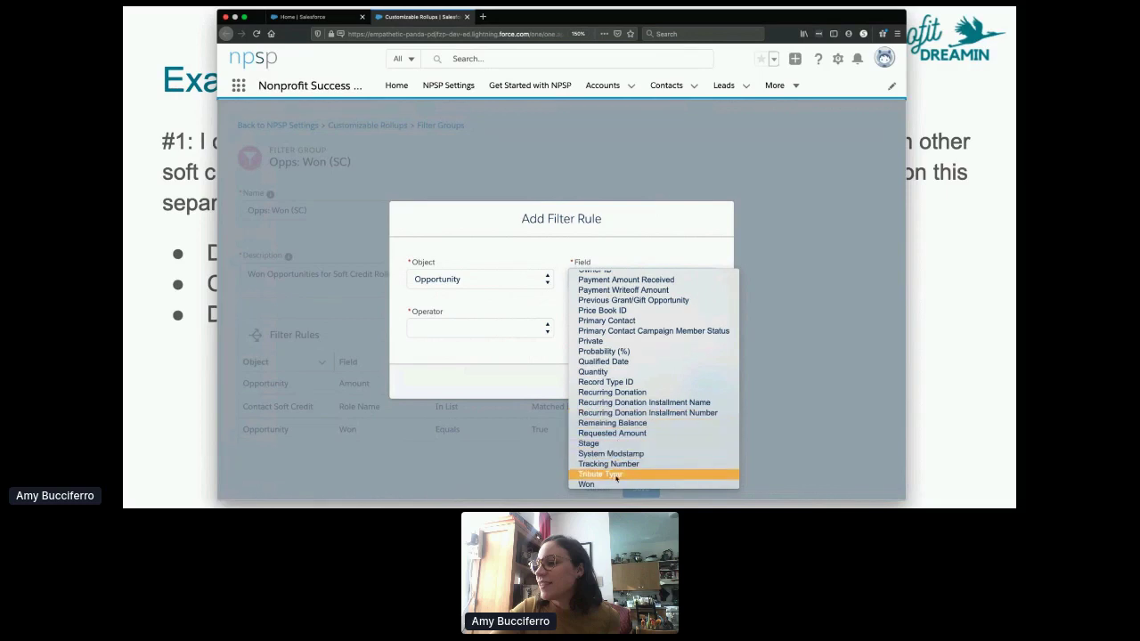
{"action": "scroll", "coordinate": [616, 428], "scroll_direction": "up", "scroll_amount": 15}
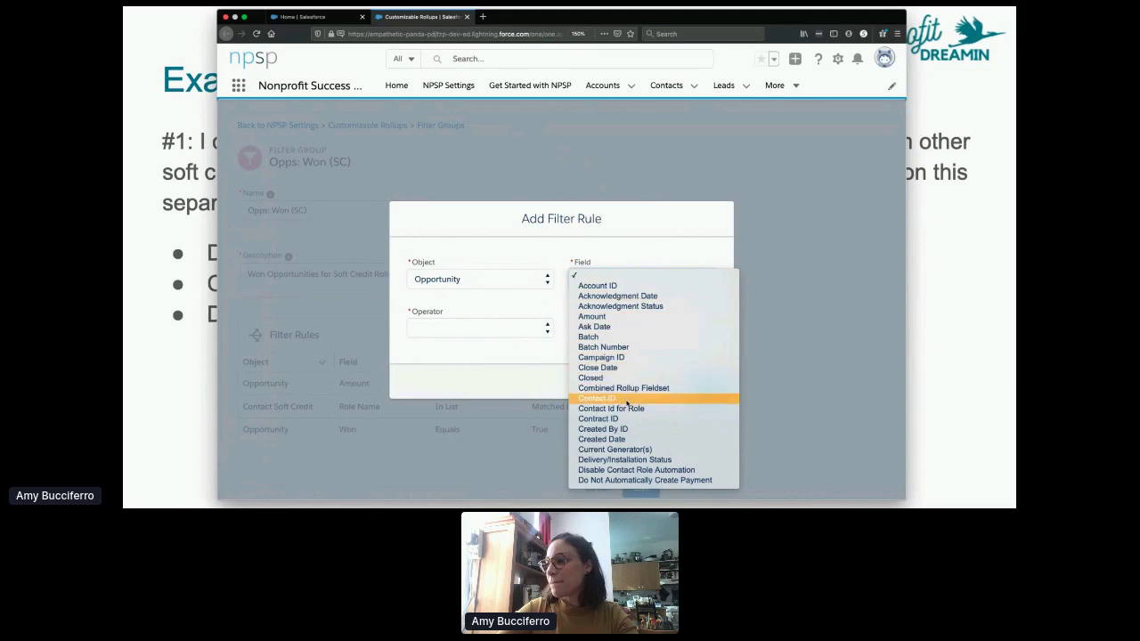
{"action": "scroll", "coordinate": [627, 406], "scroll_direction": "down", "scroll_amount": 5}
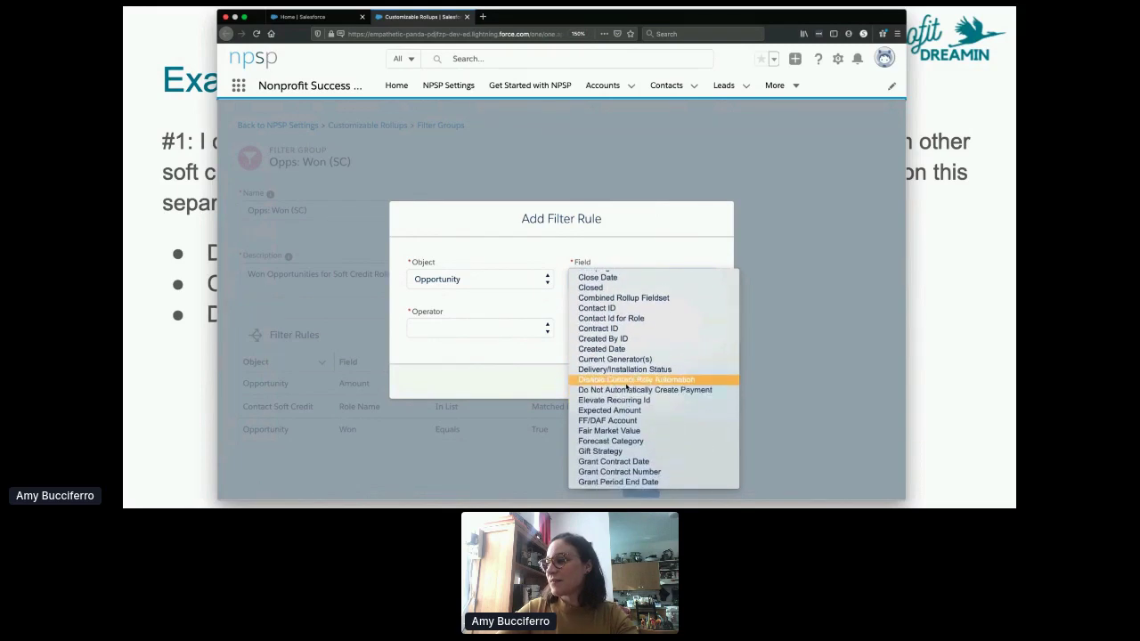
{"action": "scroll", "coordinate": [627, 385], "scroll_direction": "down", "scroll_amount": 4}
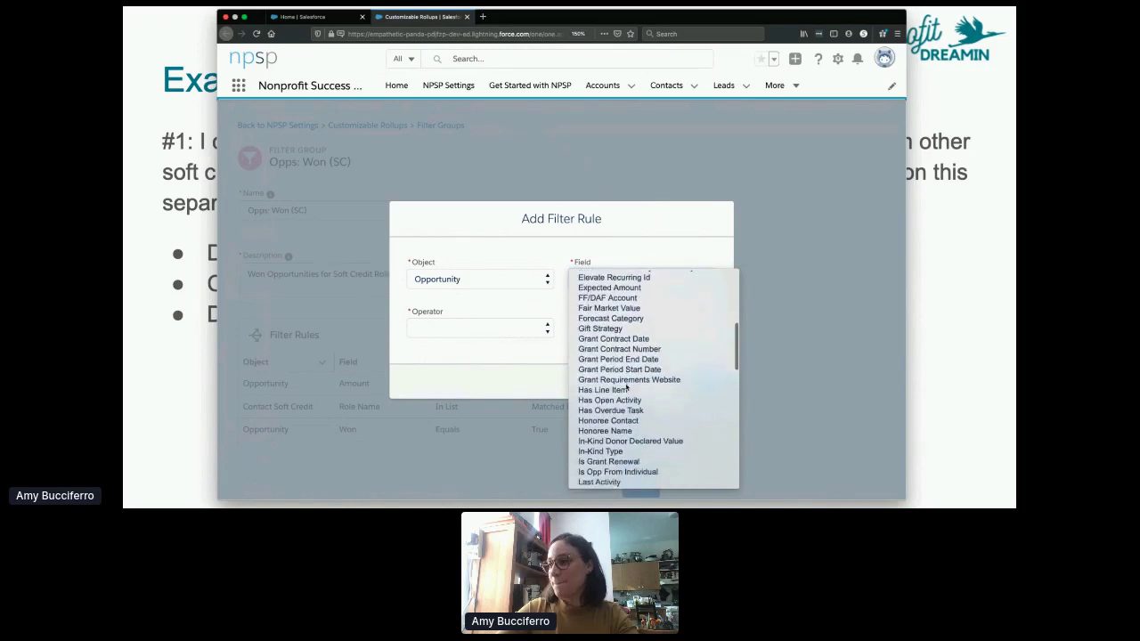
{"action": "scroll", "coordinate": [627, 385], "scroll_direction": "down", "scroll_amount": 1}
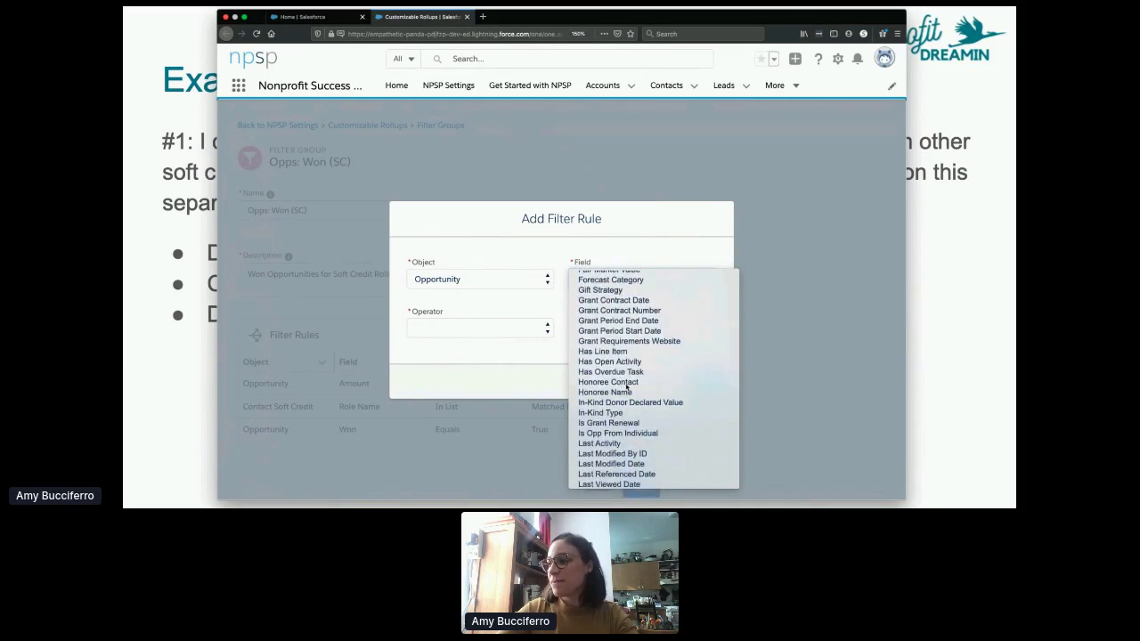
{"action": "scroll", "coordinate": [626, 381], "scroll_direction": "down", "scroll_amount": 4}
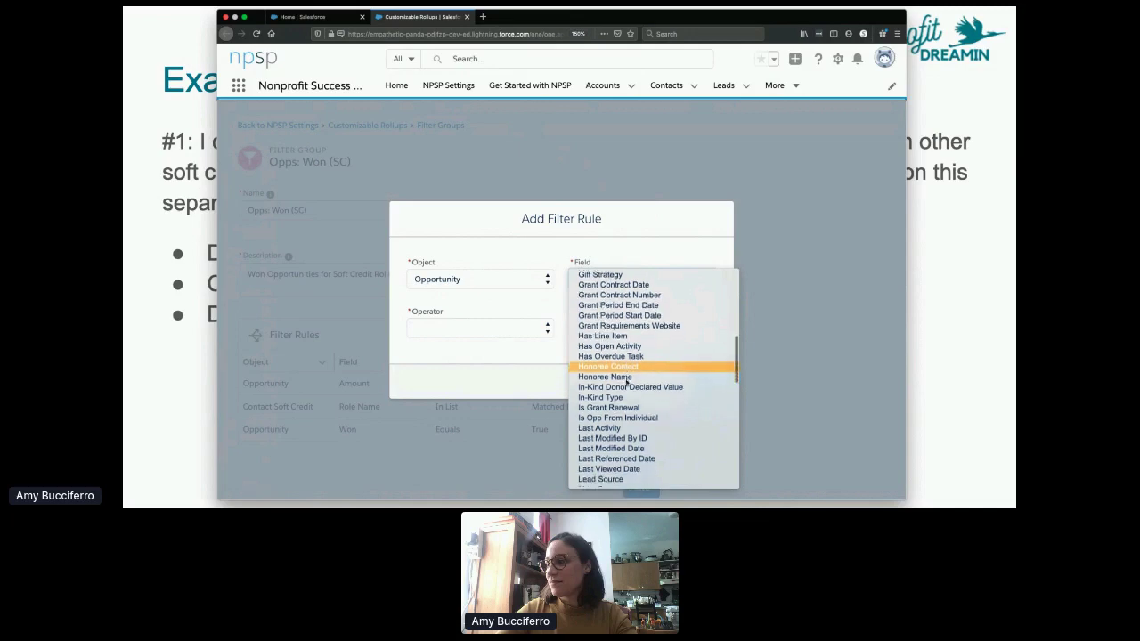
{"action": "scroll", "coordinate": [626, 382], "scroll_direction": "down", "scroll_amount": 1}
{"action": "scroll", "coordinate": [626, 382], "scroll_direction": "down", "scroll_amount": 2}
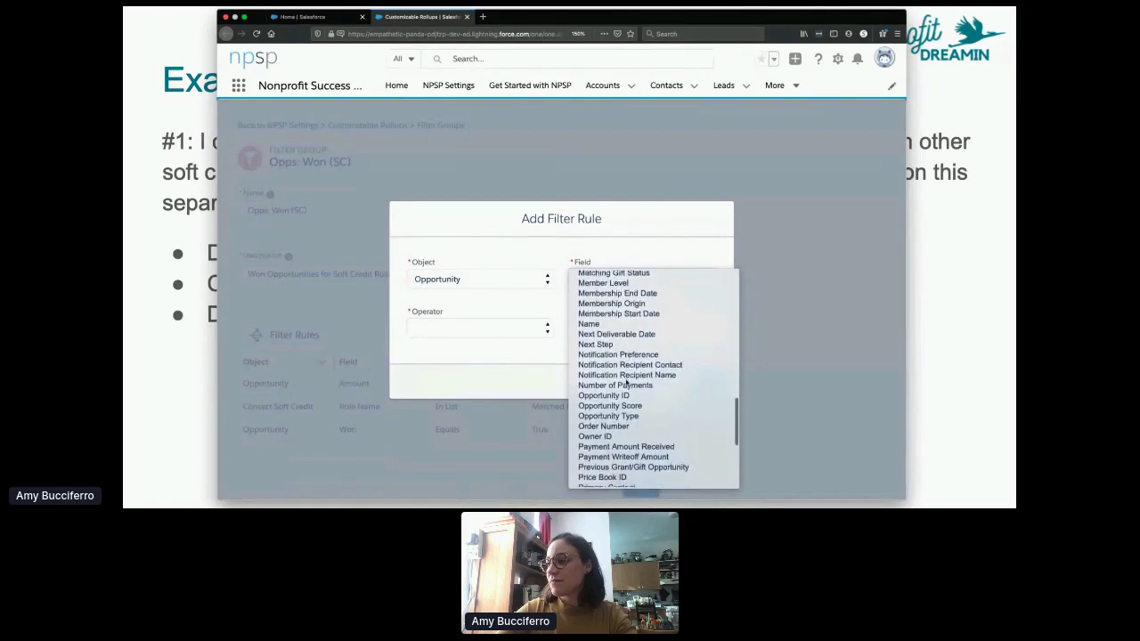
{"action": "scroll", "coordinate": [626, 382], "scroll_direction": "down", "scroll_amount": 3}
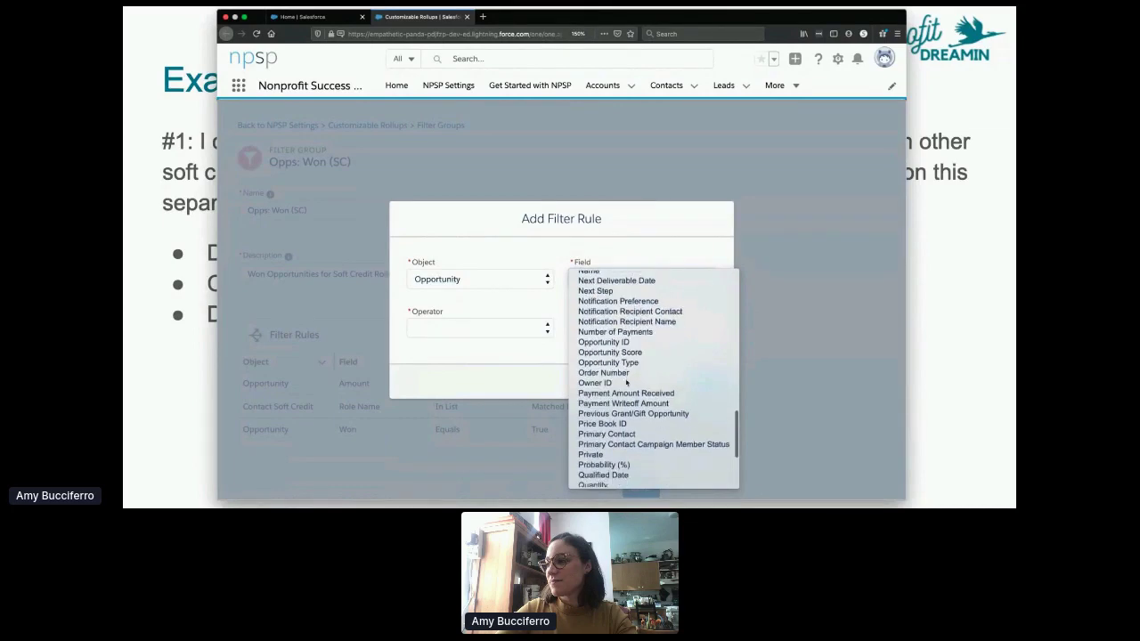
{"action": "scroll", "coordinate": [626, 382], "scroll_direction": "down", "scroll_amount": 4}
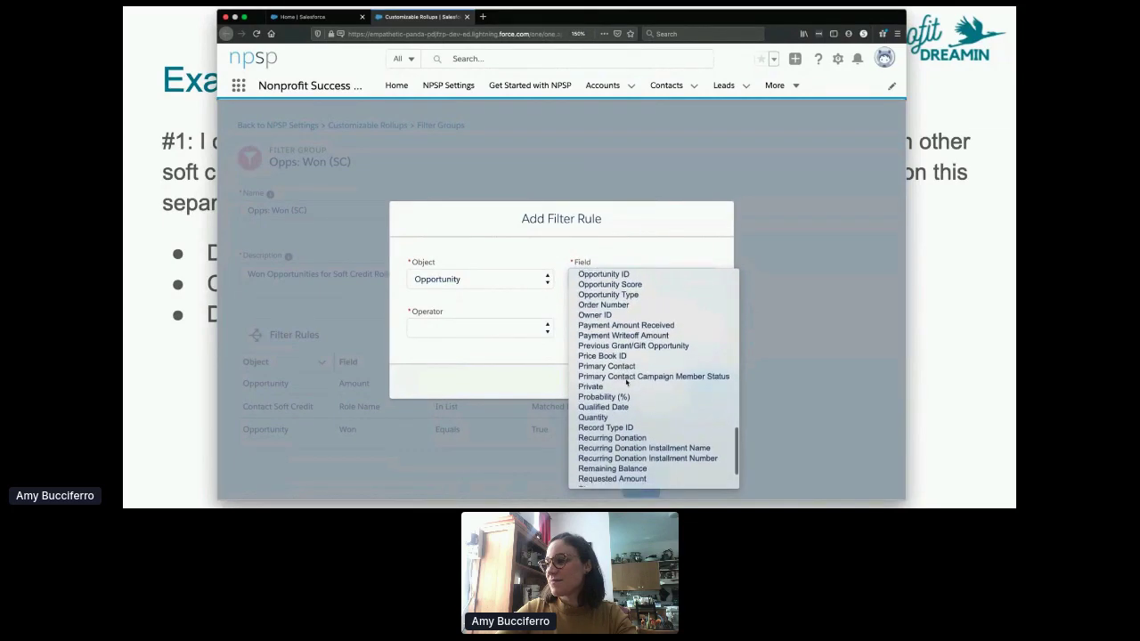
{"action": "scroll", "coordinate": [626, 382], "scroll_direction": "down", "scroll_amount": 2}
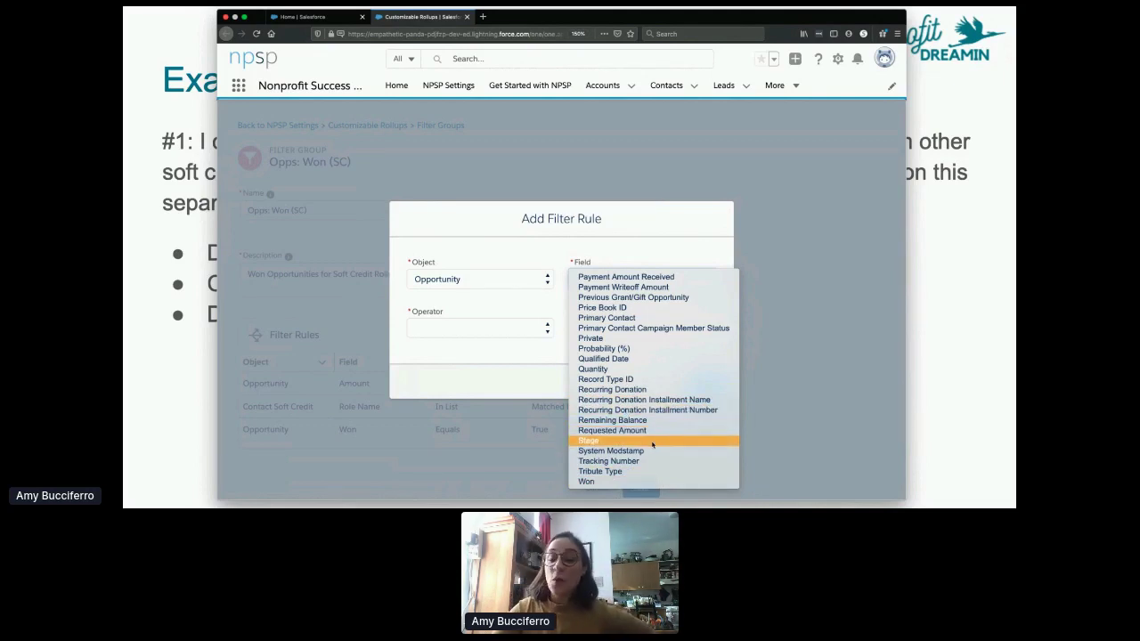
{"action": "scroll", "coordinate": [652, 443], "scroll_direction": "up", "scroll_amount": 5}
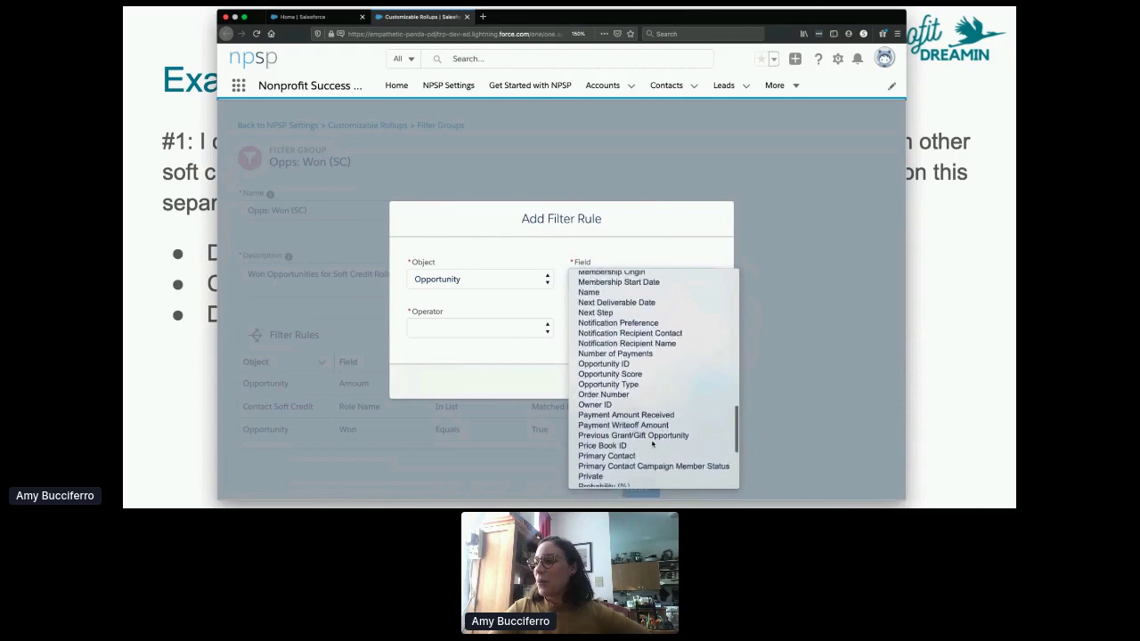
{"action": "scroll", "coordinate": [652, 443], "scroll_direction": "up", "scroll_amount": 10}
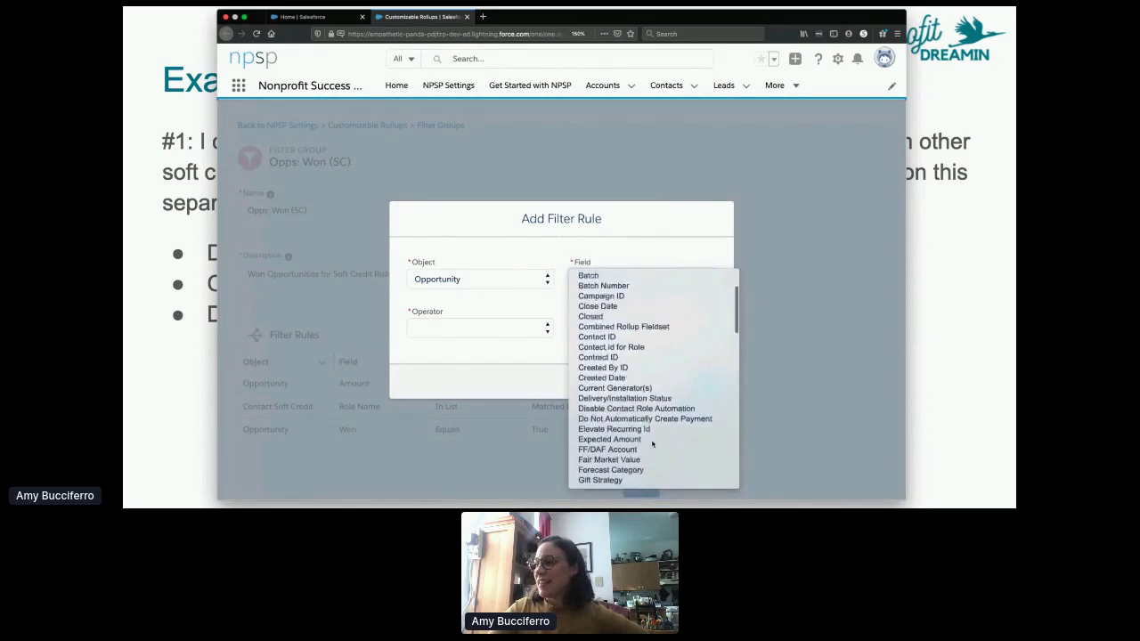
{"action": "scroll", "coordinate": [652, 444], "scroll_direction": "down", "scroll_amount": 6}
{"action": "scroll", "coordinate": [652, 443], "scroll_direction": "down", "scroll_amount": 5}
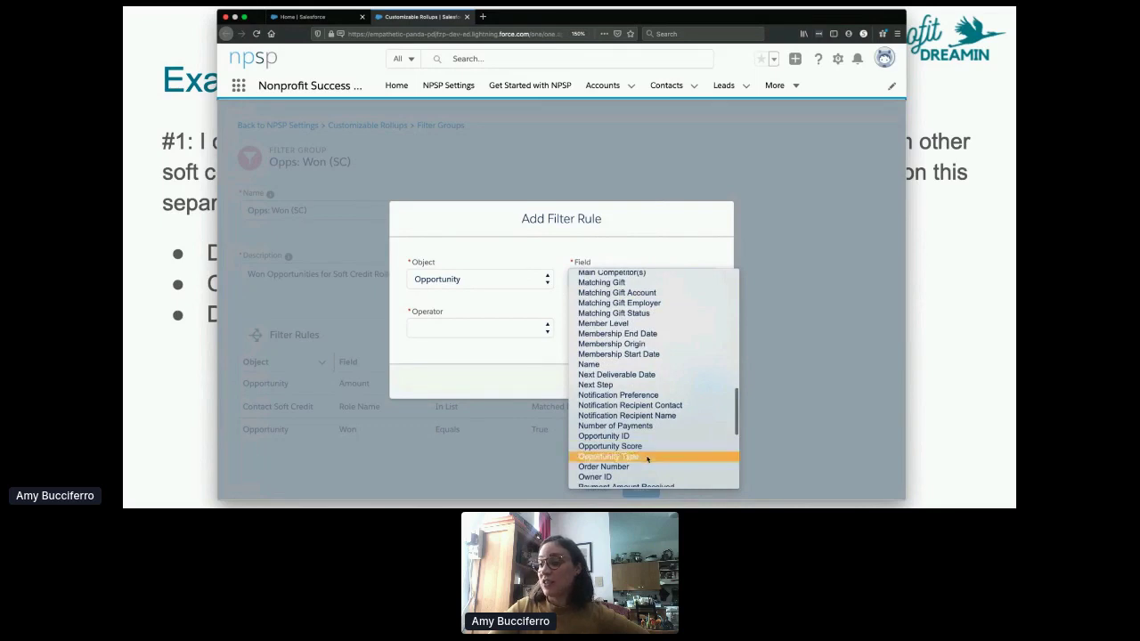
{"action": "left_click", "coordinate": [650, 457]}
Complete the rule with operator Not Equals and value New Funding, and save both the rule and the filter group.
{"action": "left_click", "coordinate": [490, 329]}
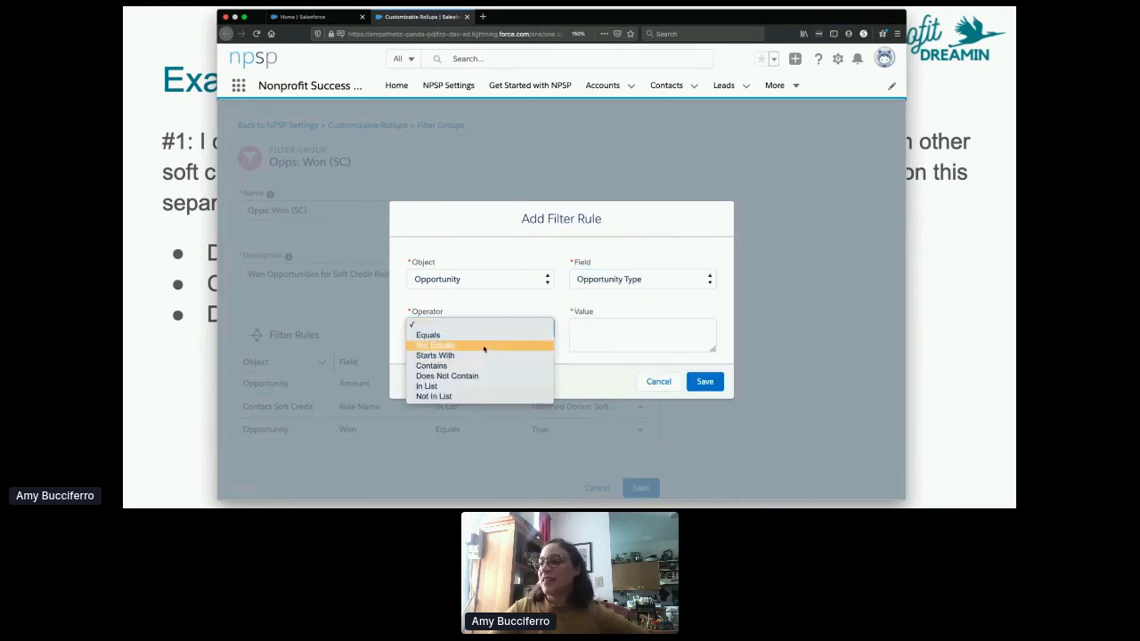
{"action": "left_click", "coordinate": [484, 347]}
{"action": "left_click", "coordinate": [596, 337]}
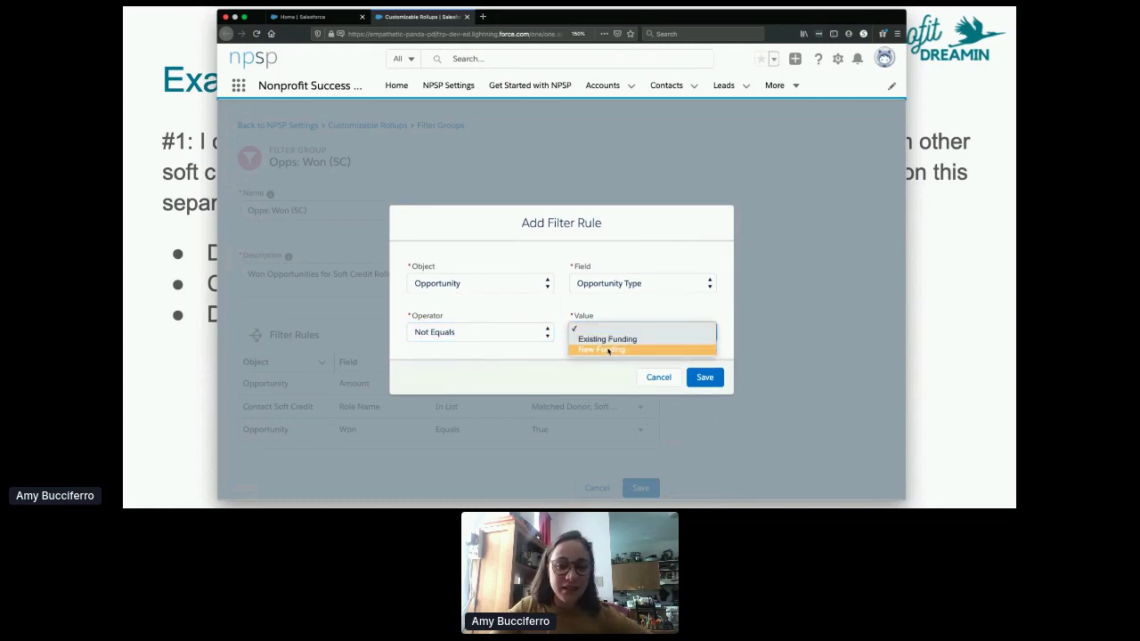
{"action": "left_click", "coordinate": [609, 350]}
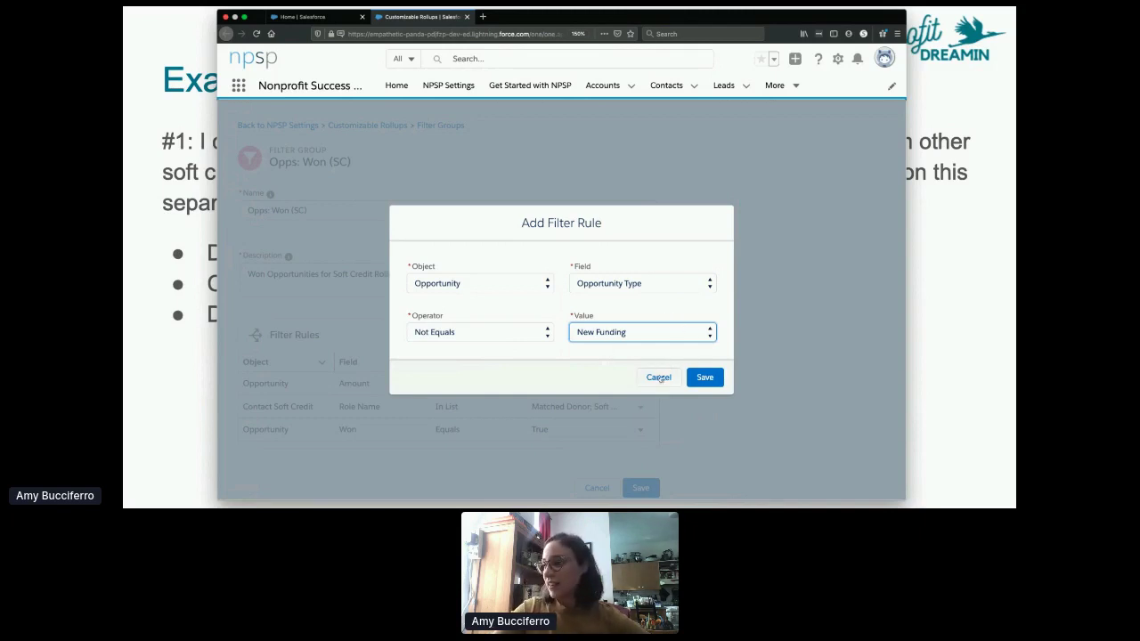
{"action": "left_click", "coordinate": [705, 379]}
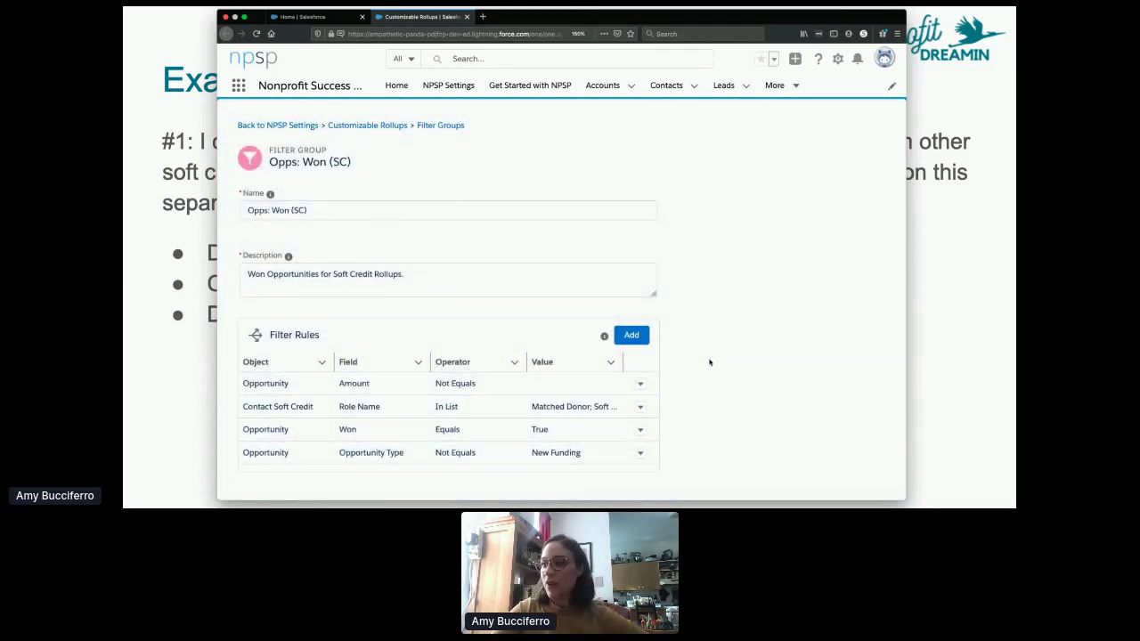
{"action": "scroll", "coordinate": [710, 361], "scroll_direction": "down", "scroll_amount": 1}
{"action": "left_click", "coordinate": [640, 471]}
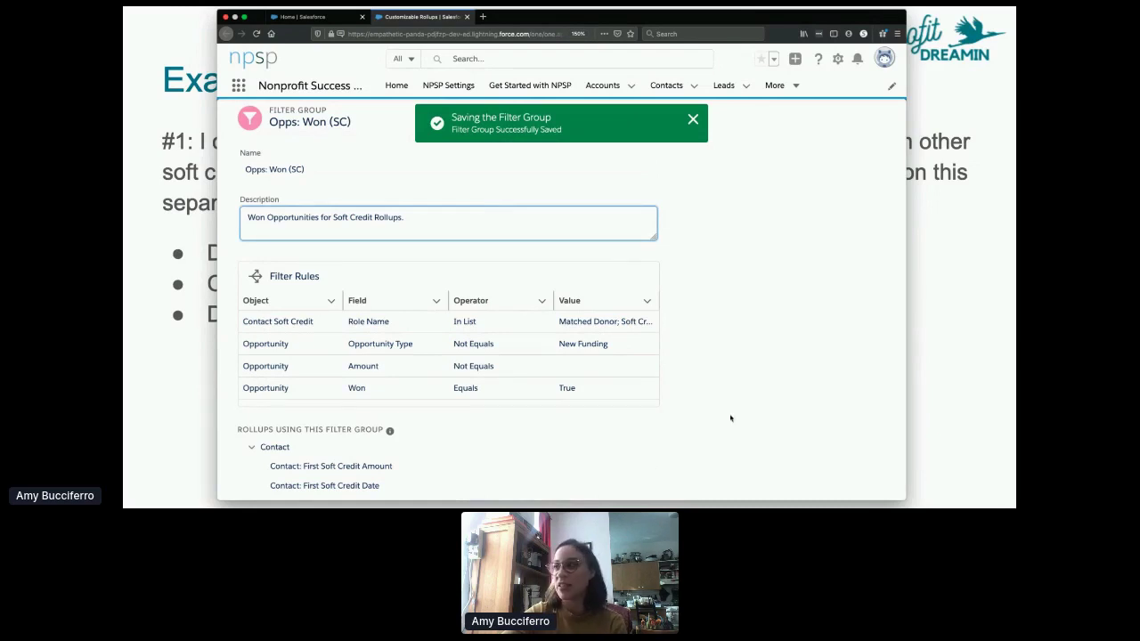
Clone the "Opps: Won (SC)" filter group, naming the copy "Opps: Won (SC) (FF/DAF)" and describing it as "Won Opportunities for Soft Credit Rollups FF/DAF".
{"action": "left_click", "coordinate": [693, 119]}
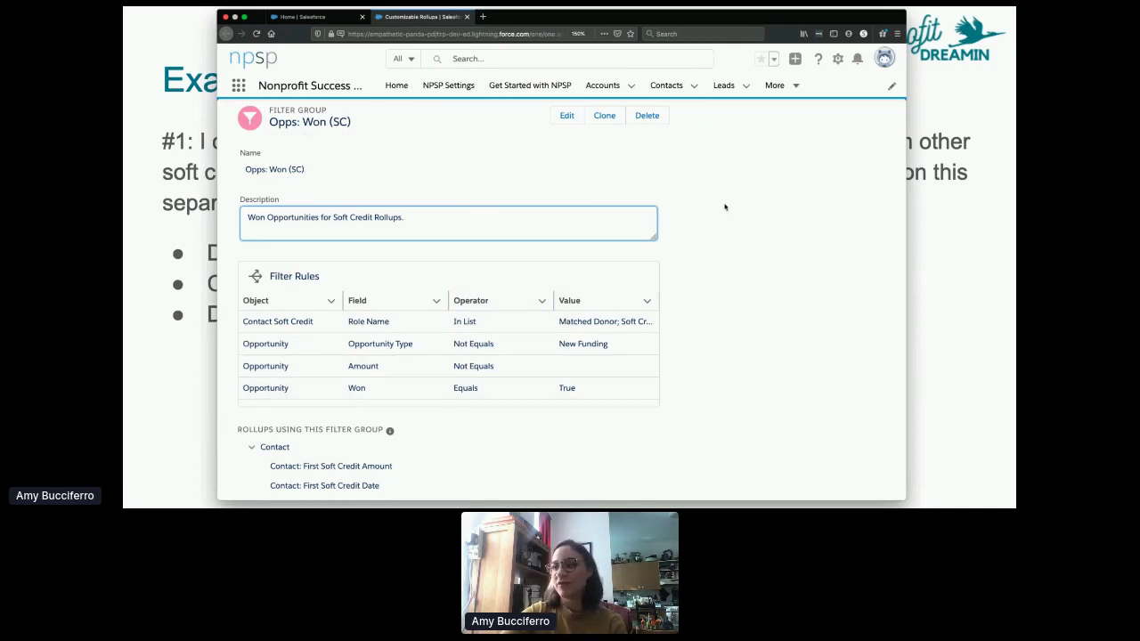
{"action": "left_click", "coordinate": [610, 119]}
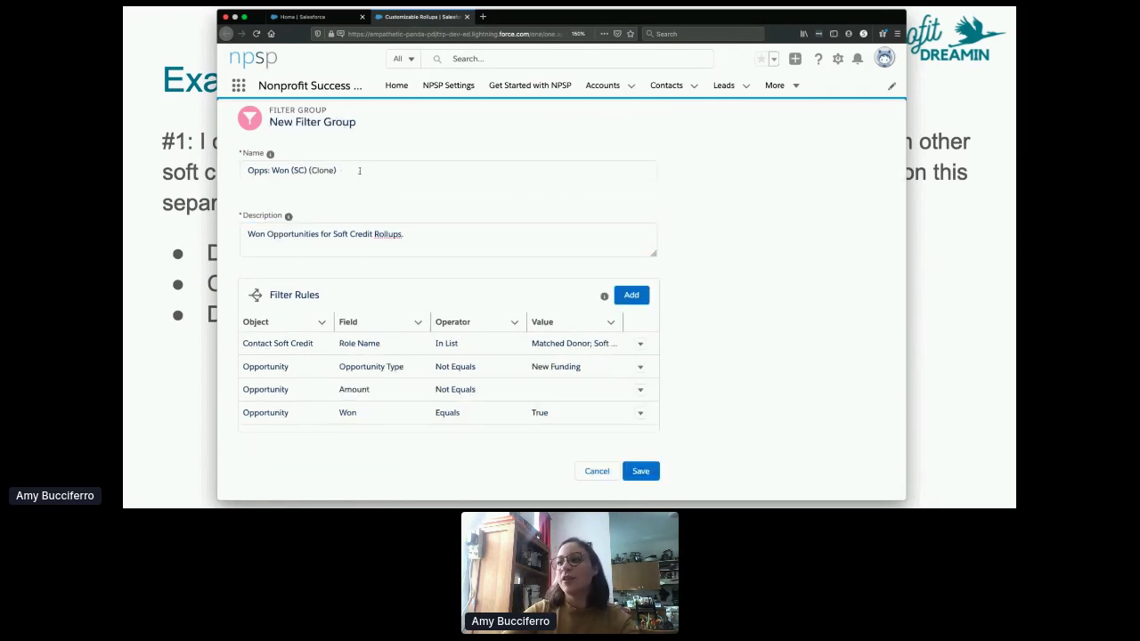
{"action": "left_click_drag", "start_coordinate": [335, 169], "coordinate": [314, 170]}
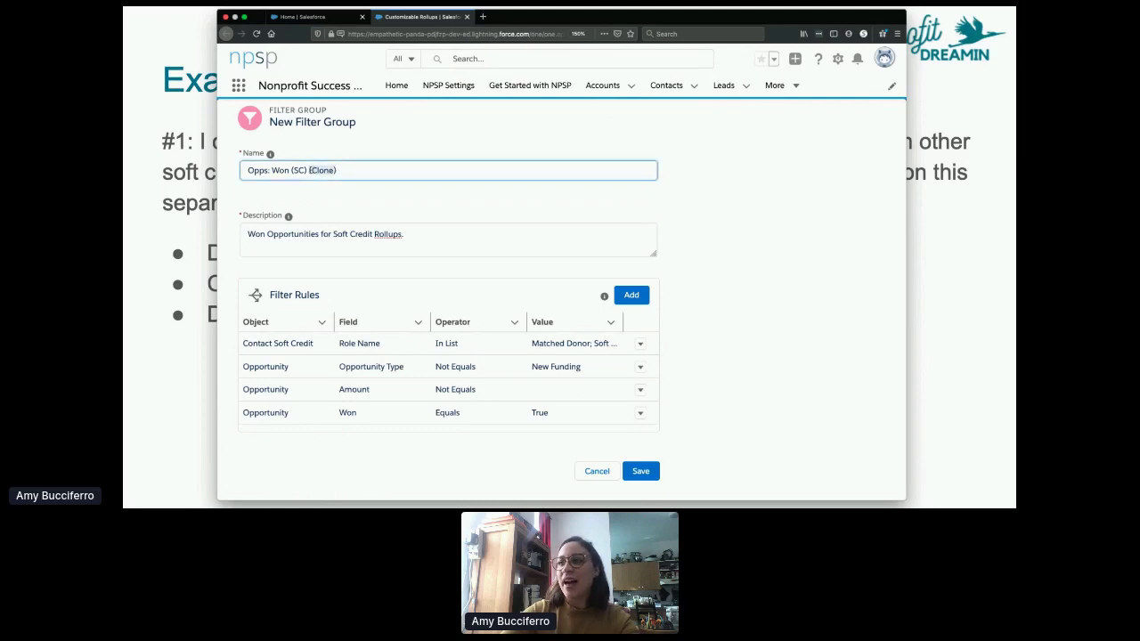
{"action": "type", "text": "FF/DAF"}
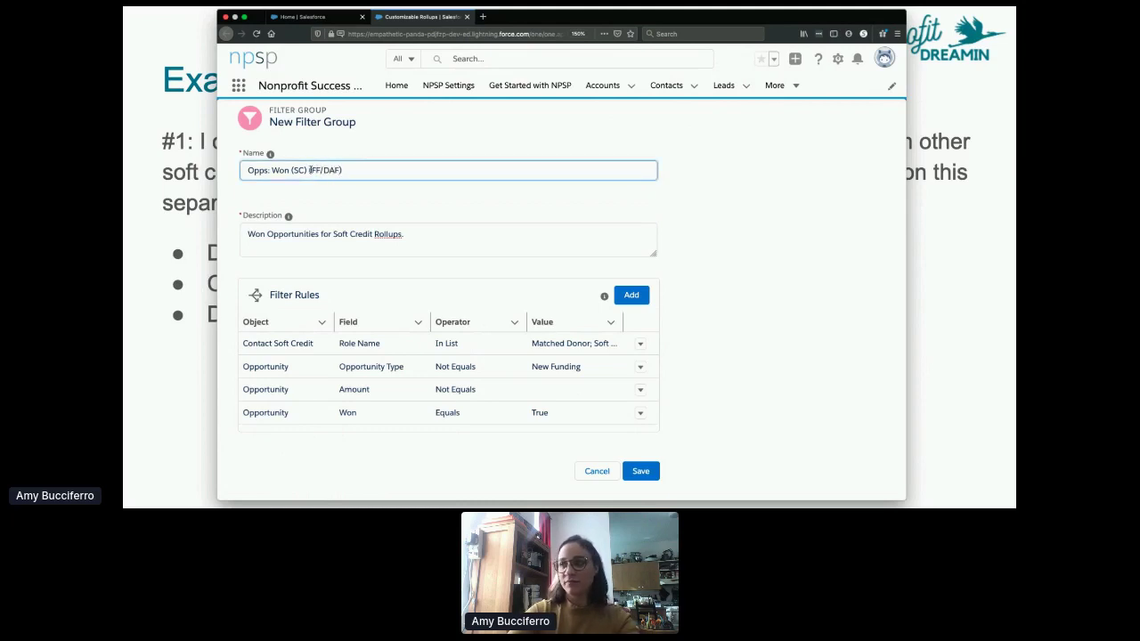
{"action": "left_click", "coordinate": [413, 236]}
{"action": "key", "text": "BackSpace"}
{"action": "type", "text": "FF/DAF"}
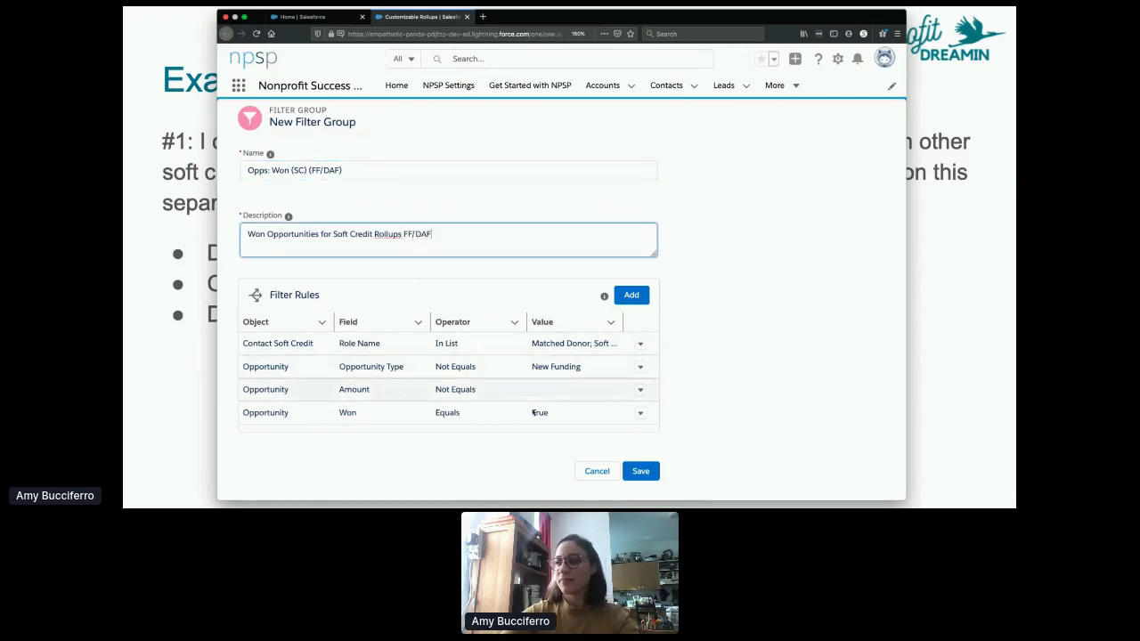
{"action": "left_click", "coordinate": [639, 413]}
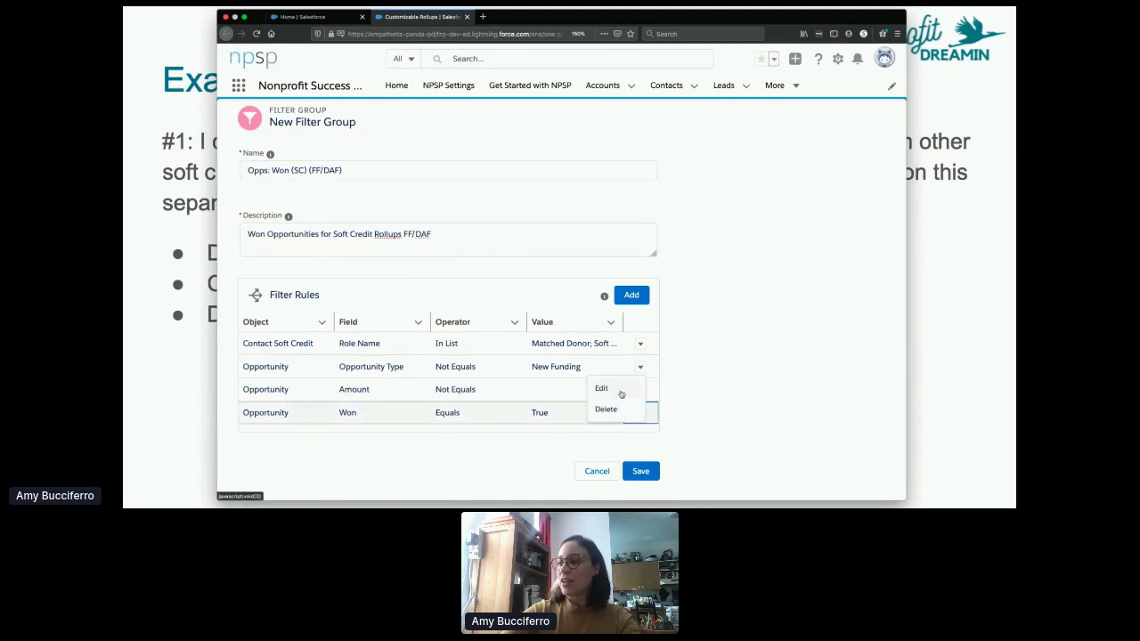
{"action": "left_click", "coordinate": [619, 390]}
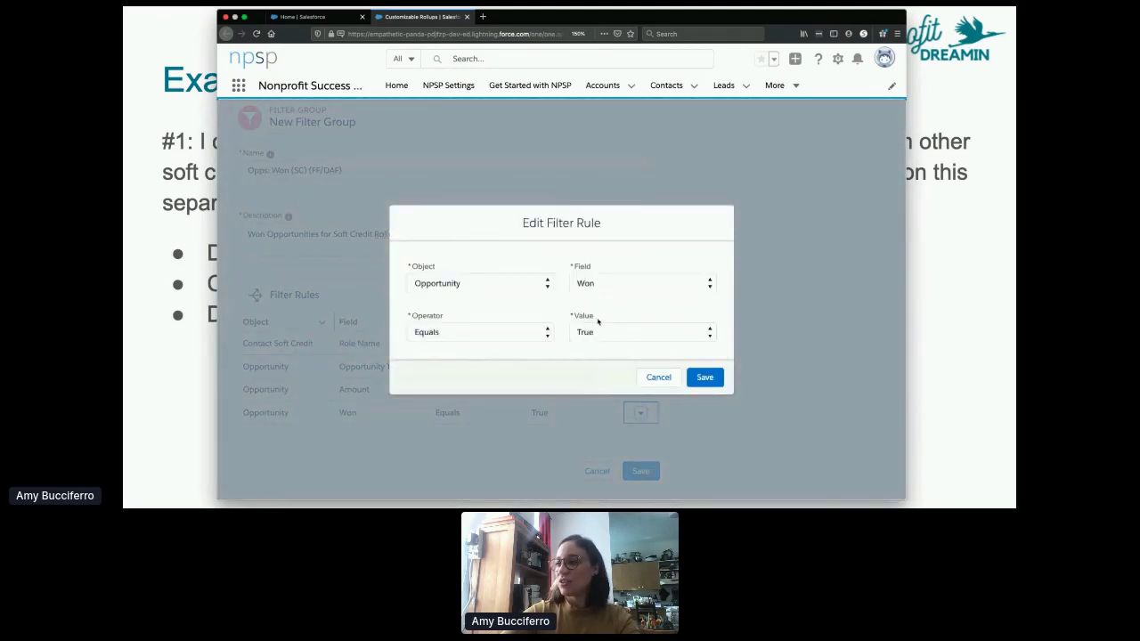
{"action": "left_click", "coordinate": [658, 378]}
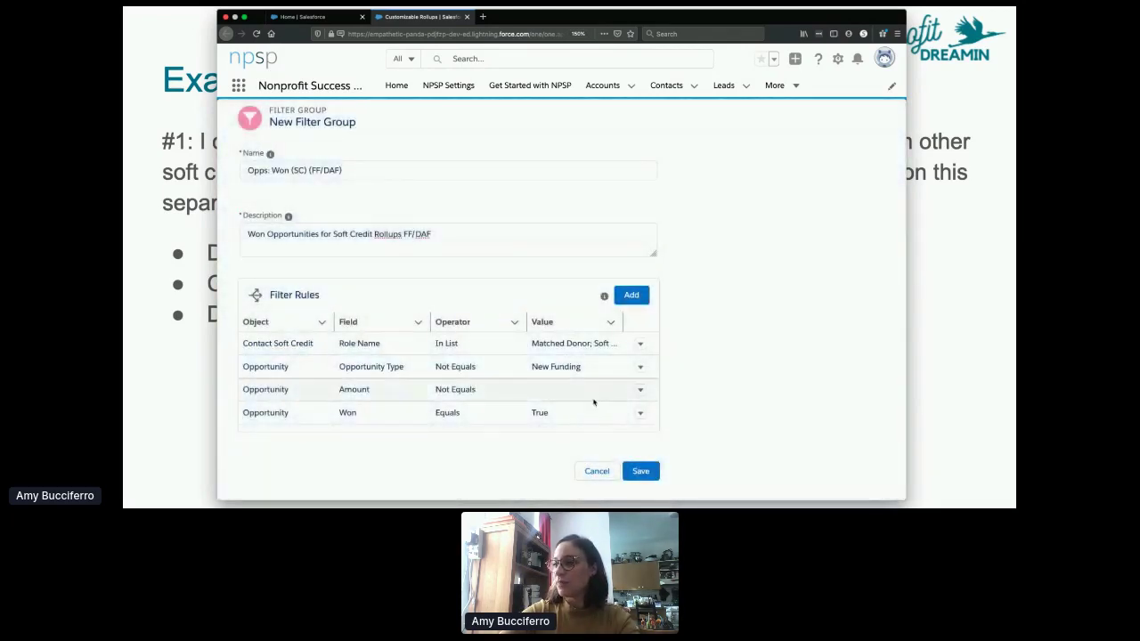
Change the Opportunity Type rule's value to Existing Funding, and save both the rule and the cloned filter group.
{"action": "left_click", "coordinate": [639, 369]}
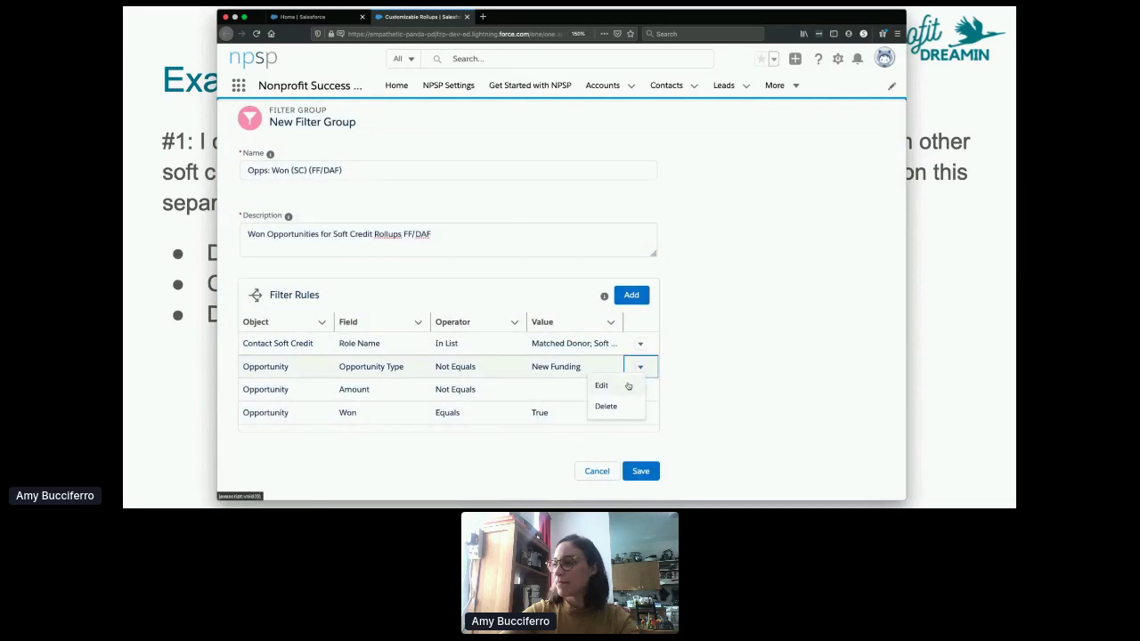
{"action": "left_click", "coordinate": [628, 385]}
{"action": "left_click", "coordinate": [623, 335]}
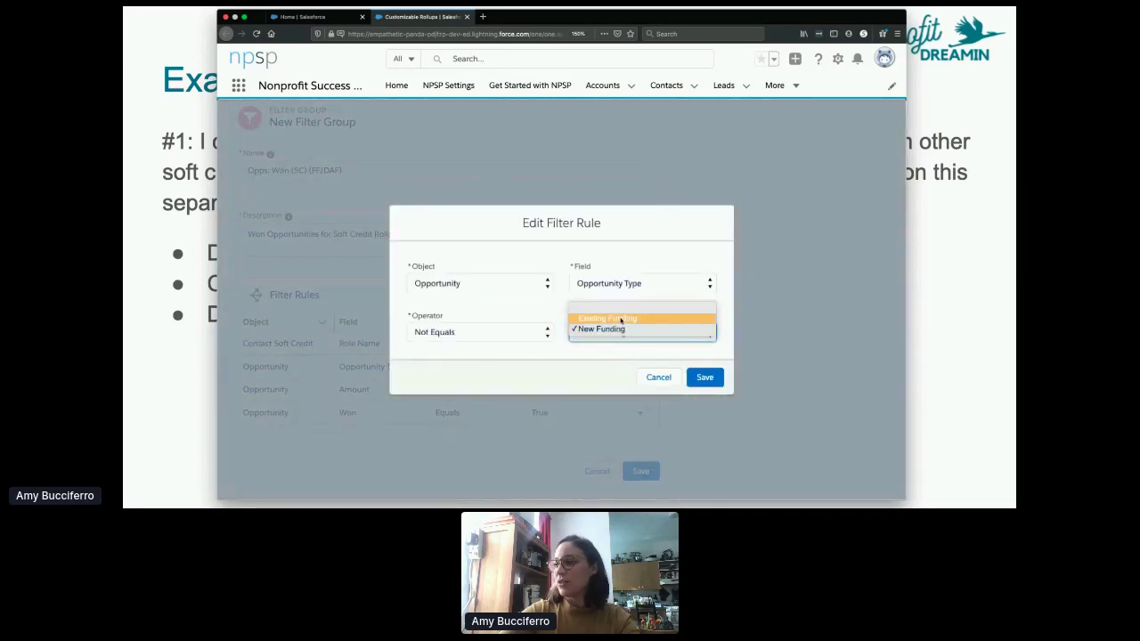
{"action": "left_click", "coordinate": [620, 319]}
{"action": "left_click", "coordinate": [710, 377]}
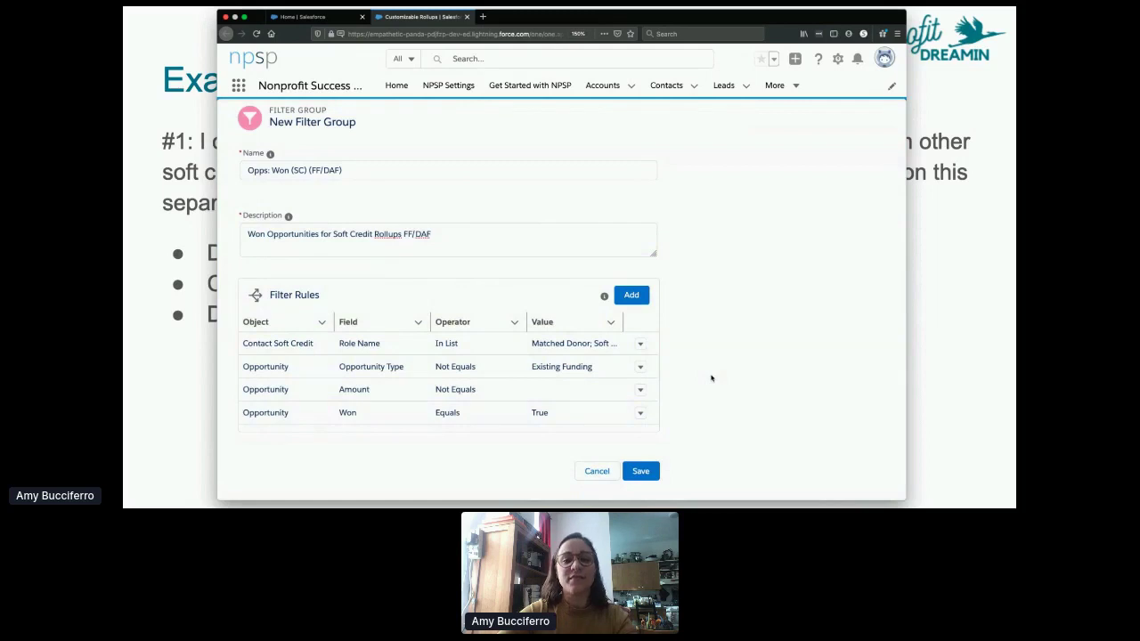
{"action": "left_click", "coordinate": [642, 472]}
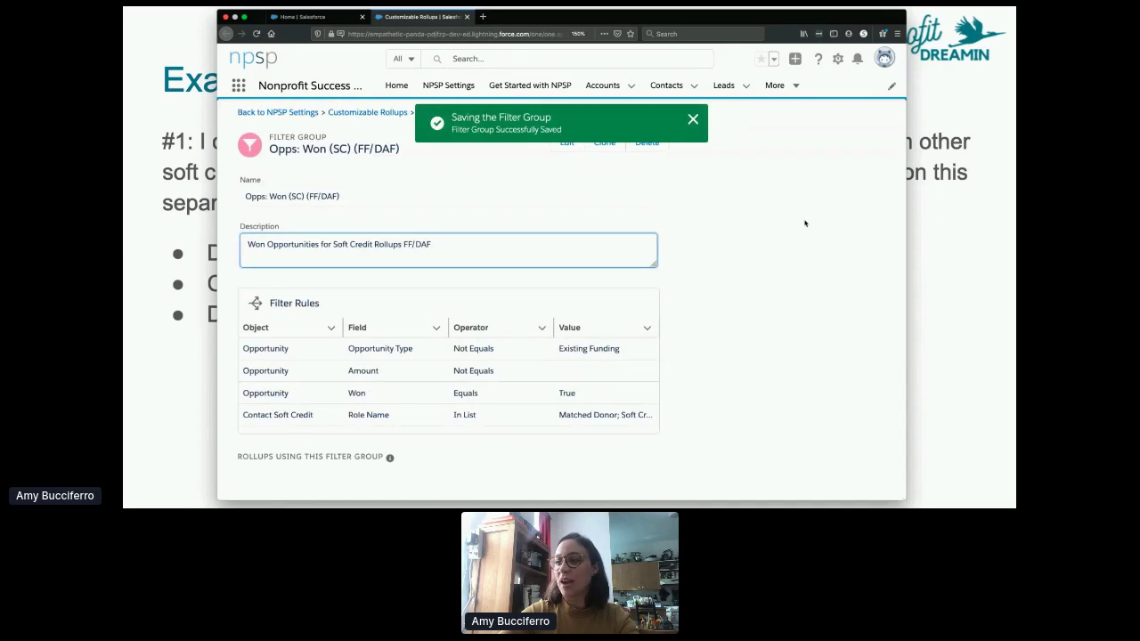
{"action": "left_click", "coordinate": [692, 120]}
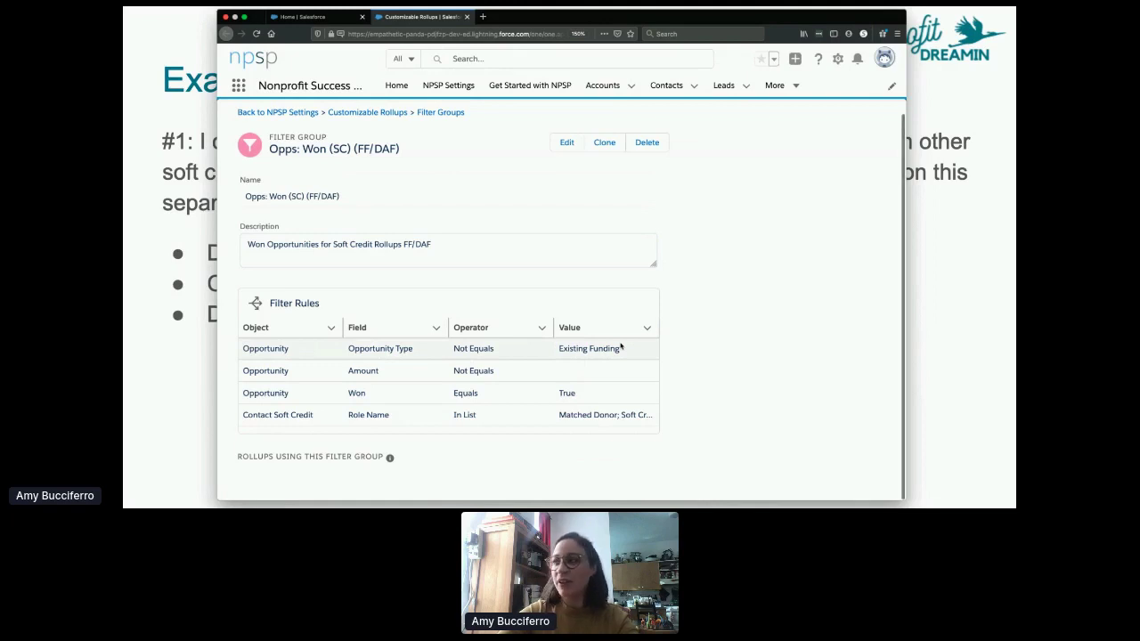
Return to Customizable Rollups and start a new rollup with target object Contact and target field First FF/DAF Credit Date.
{"action": "scroll", "coordinate": [620, 347], "scroll_direction": "up", "scroll_amount": 1}
{"action": "scroll", "coordinate": [484, 158], "scroll_direction": "up", "scroll_amount": 1}
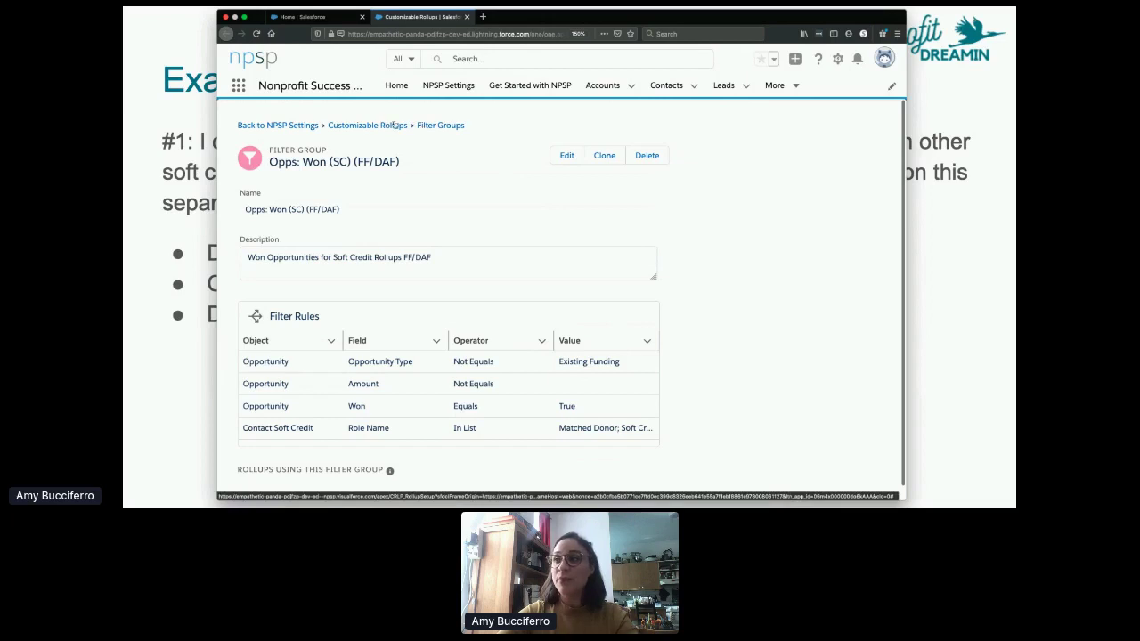
{"action": "left_click", "coordinate": [372, 128]}
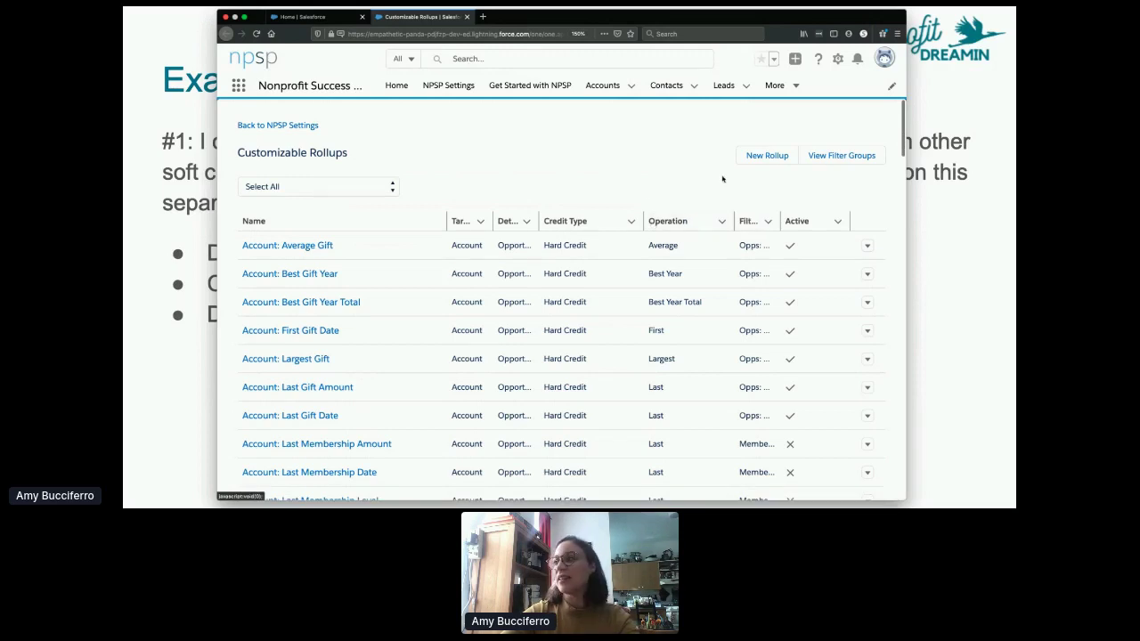
{"action": "left_click", "coordinate": [759, 157]}
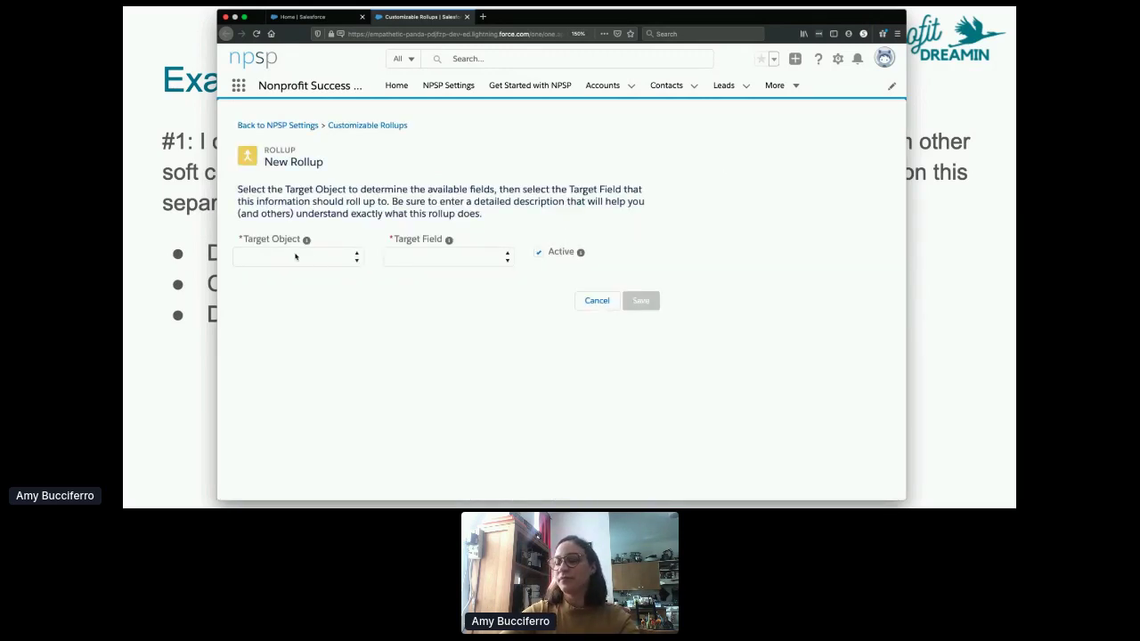
{"action": "left_click", "coordinate": [309, 259]}
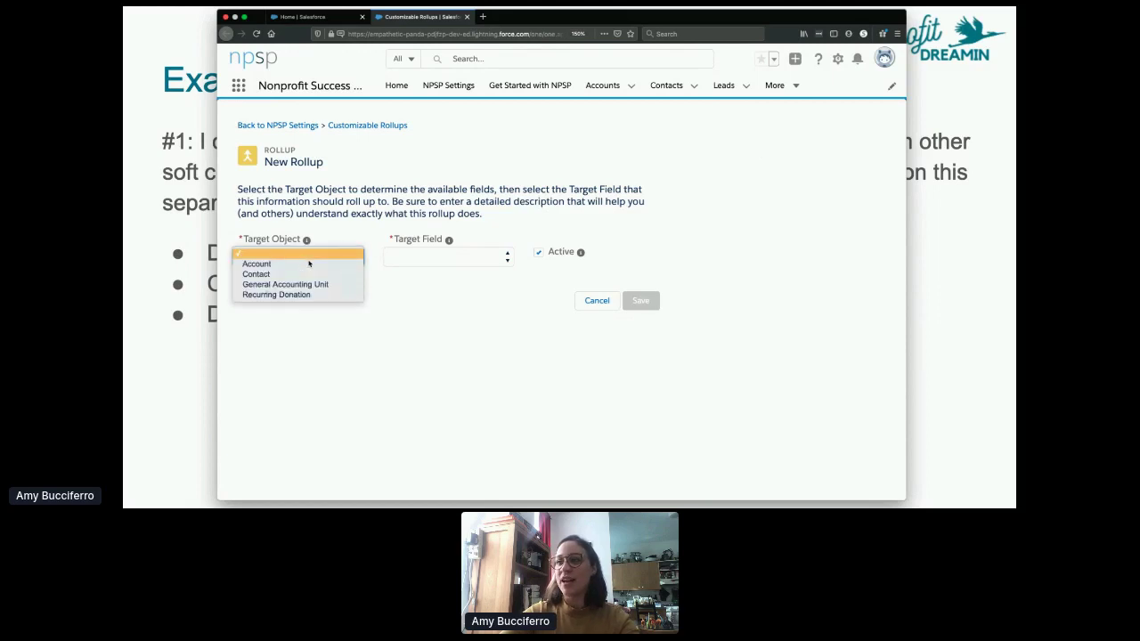
{"action": "left_click", "coordinate": [309, 280]}
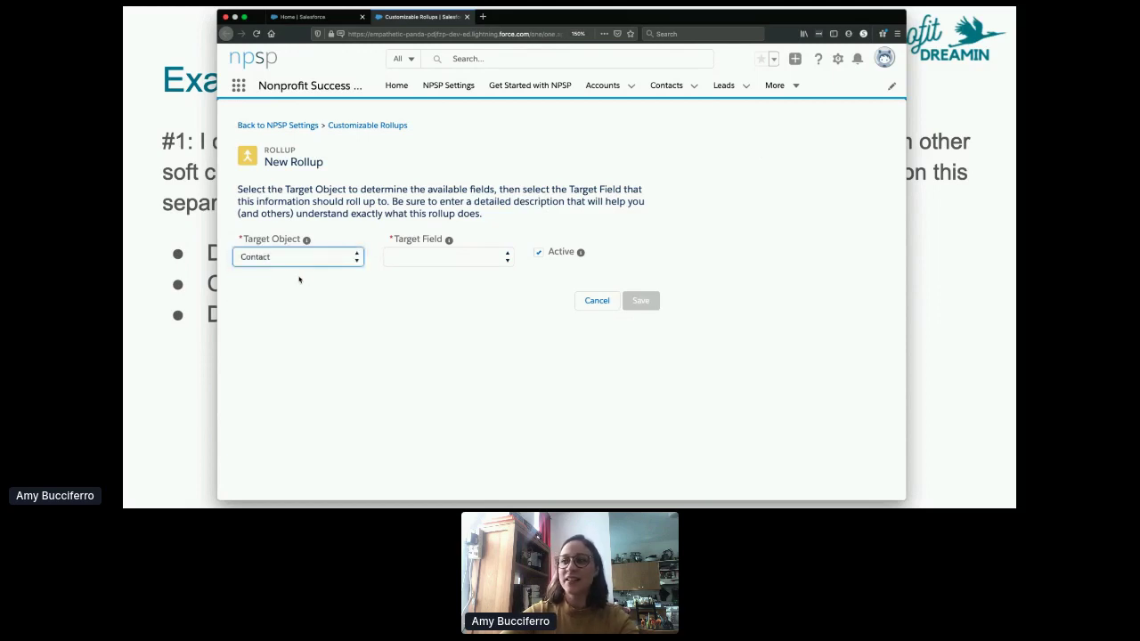
{"action": "left_click", "coordinate": [437, 259]}
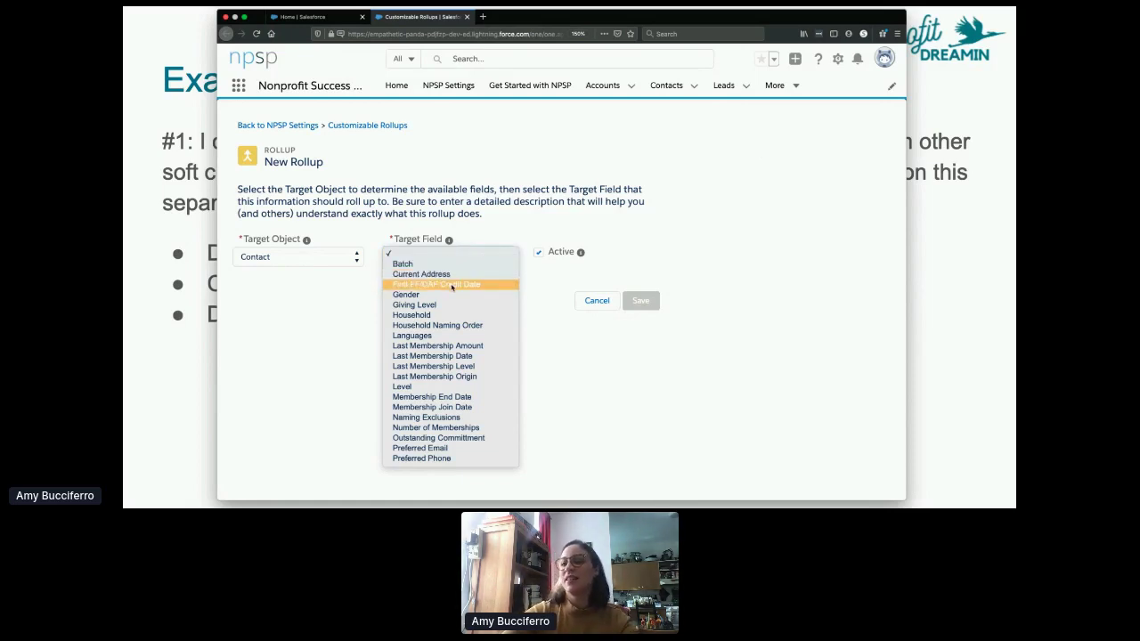
{"action": "left_click", "coordinate": [451, 285]}
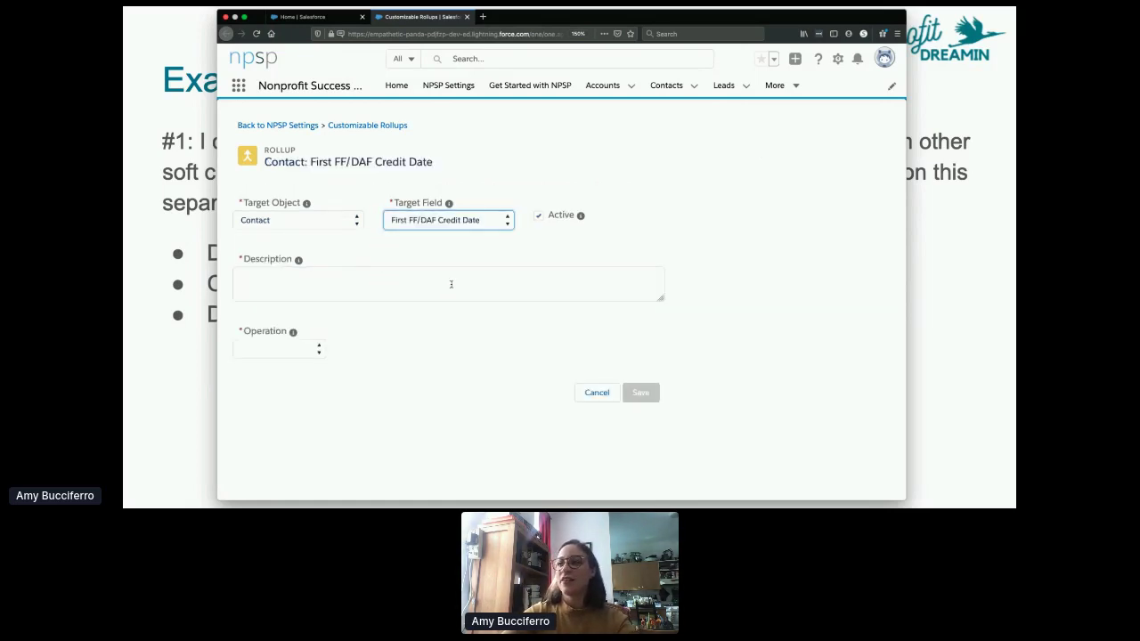
Describe the rollup as "First time this contact gave via a family foundation or donor advised fund" and set its operation to First.
{"action": "left_click", "coordinate": [399, 282]}
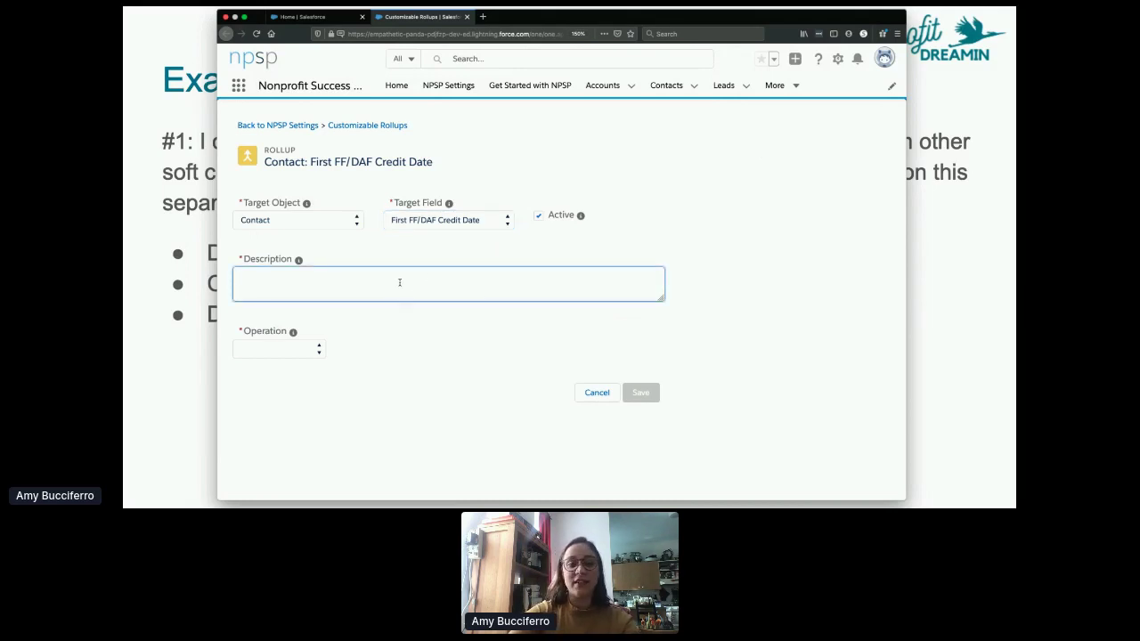
{"action": "type", "text": "Fi"}
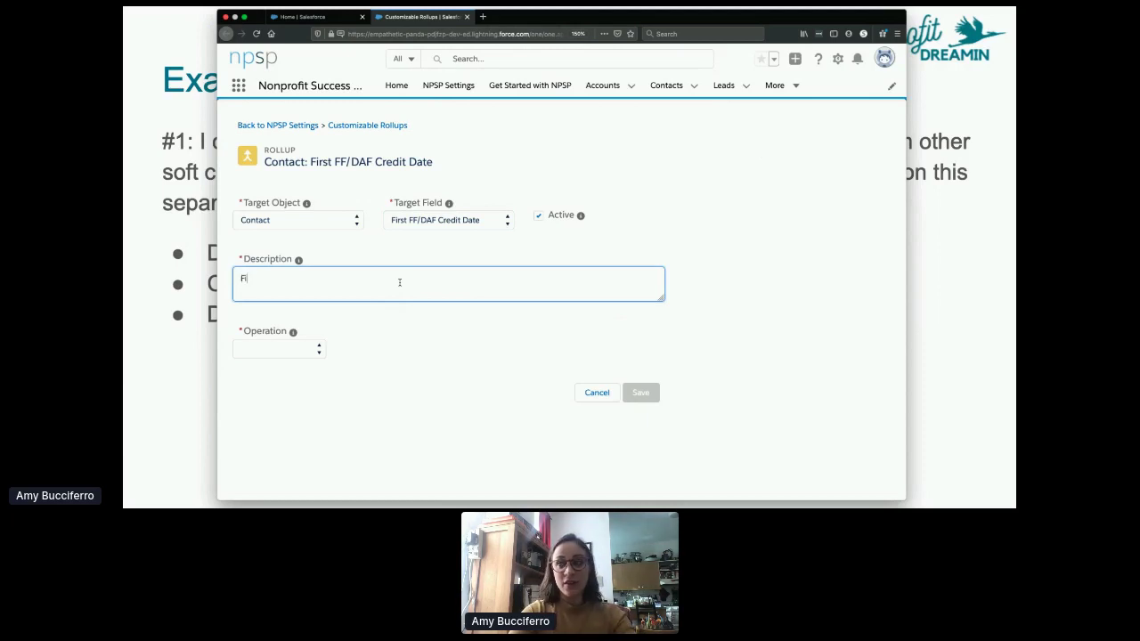
{"action": "type", "text": "rst time this"}
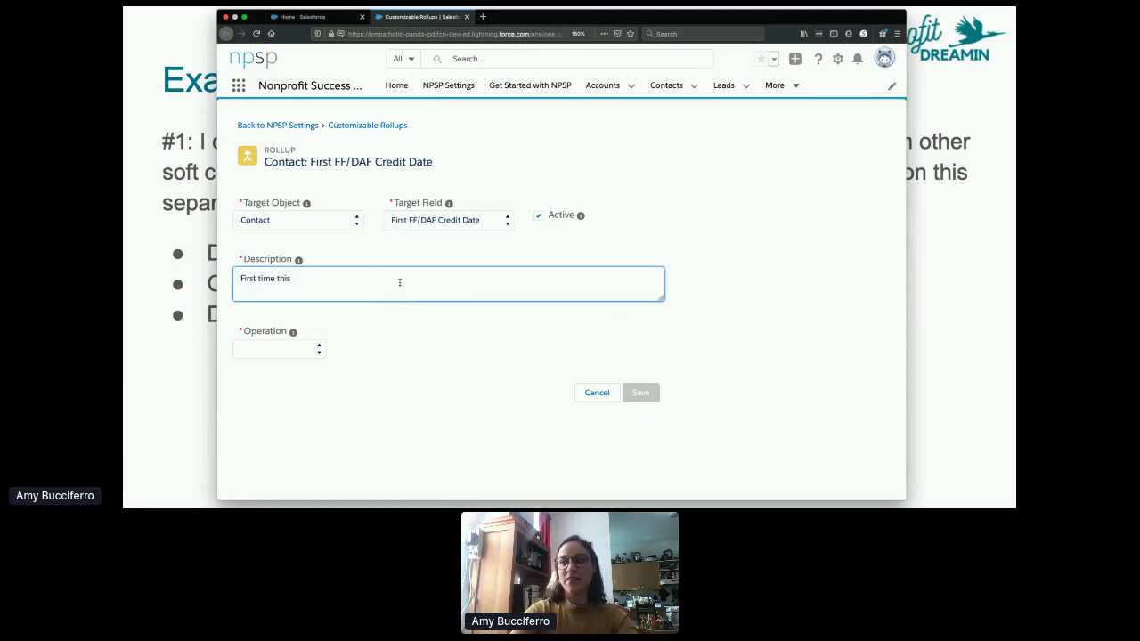
{"action": "type", "text": " contact gave "}
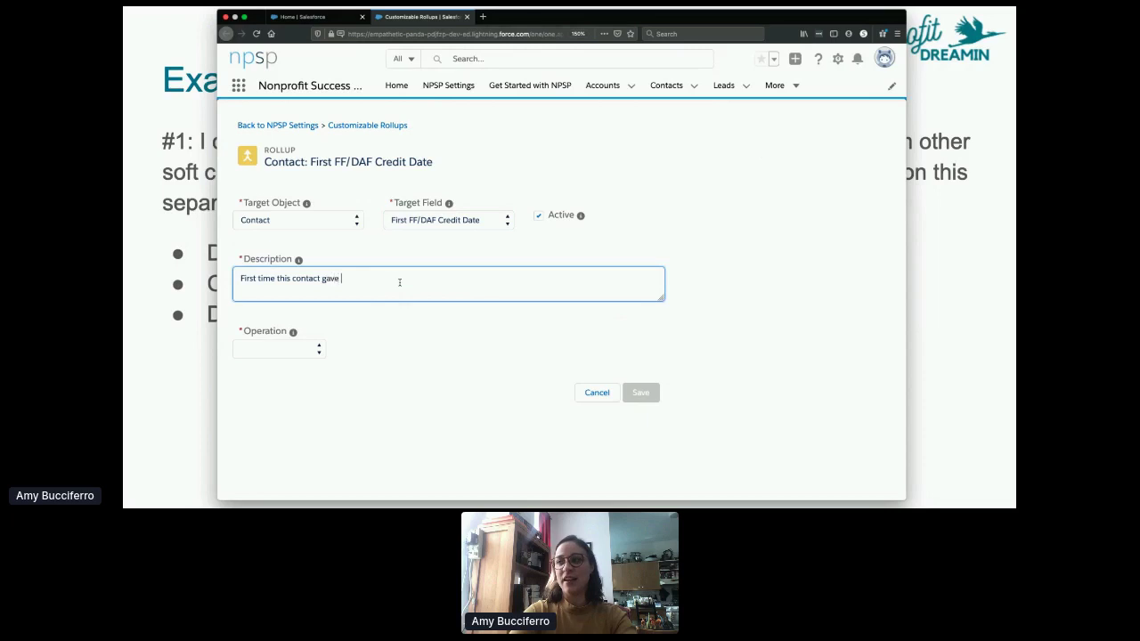
{"action": "type", "text": "via a family foundation or donor advised fund"}
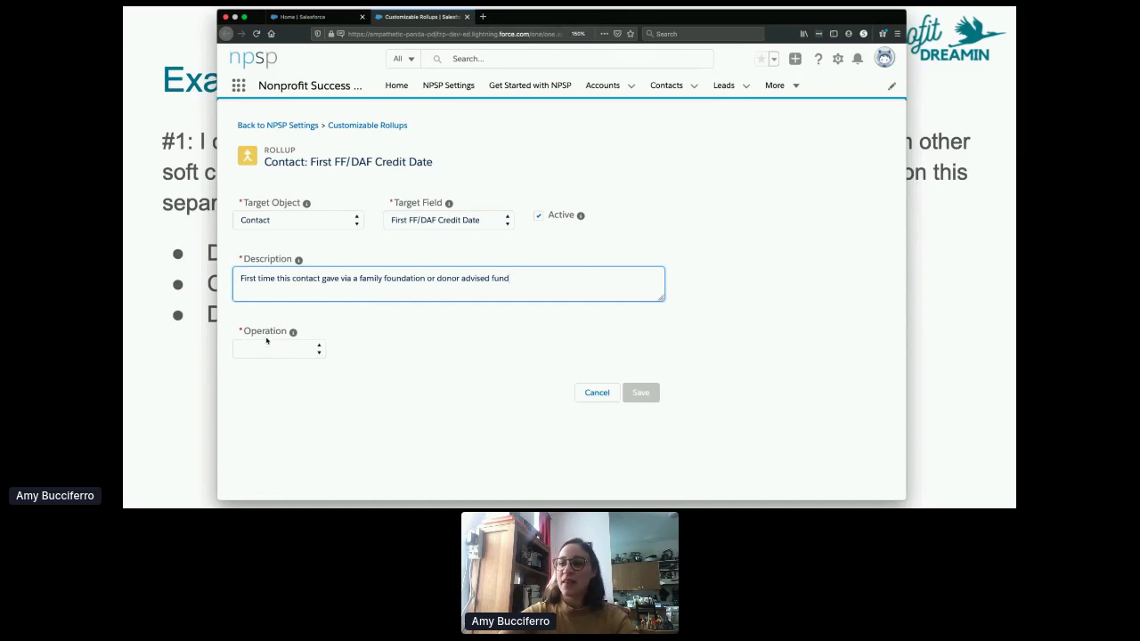
{"action": "left_click", "coordinate": [269, 347]}
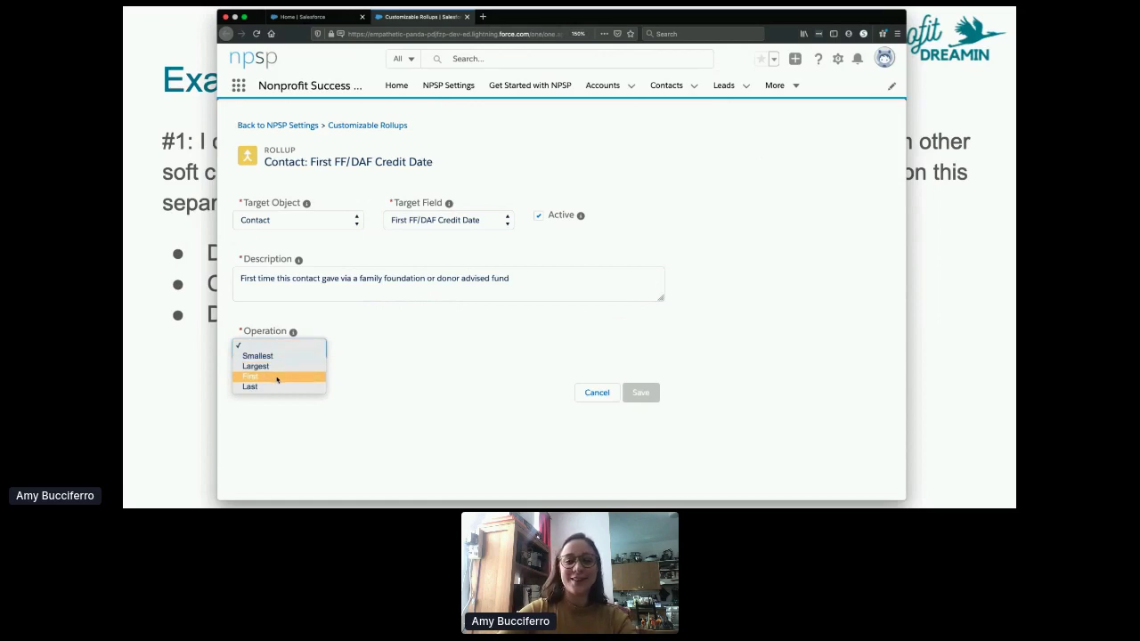
{"action": "left_click", "coordinate": [277, 377]}
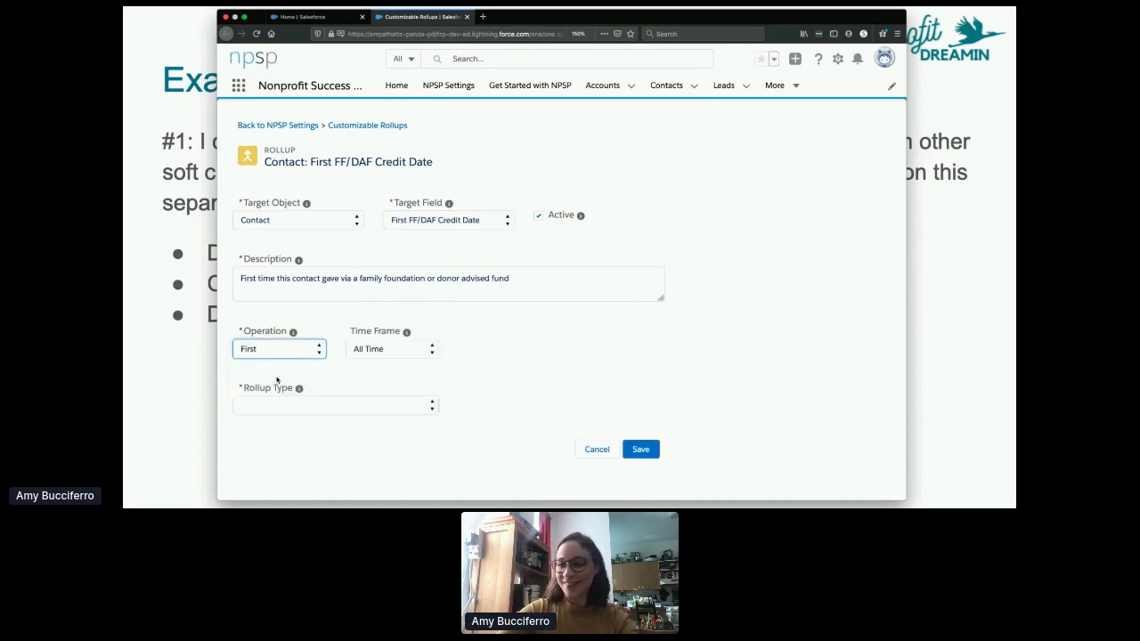
Try the Years Ago time frame, look through its year choices, and return the time frame to All Time.
{"action": "left_click", "coordinate": [389, 351]}
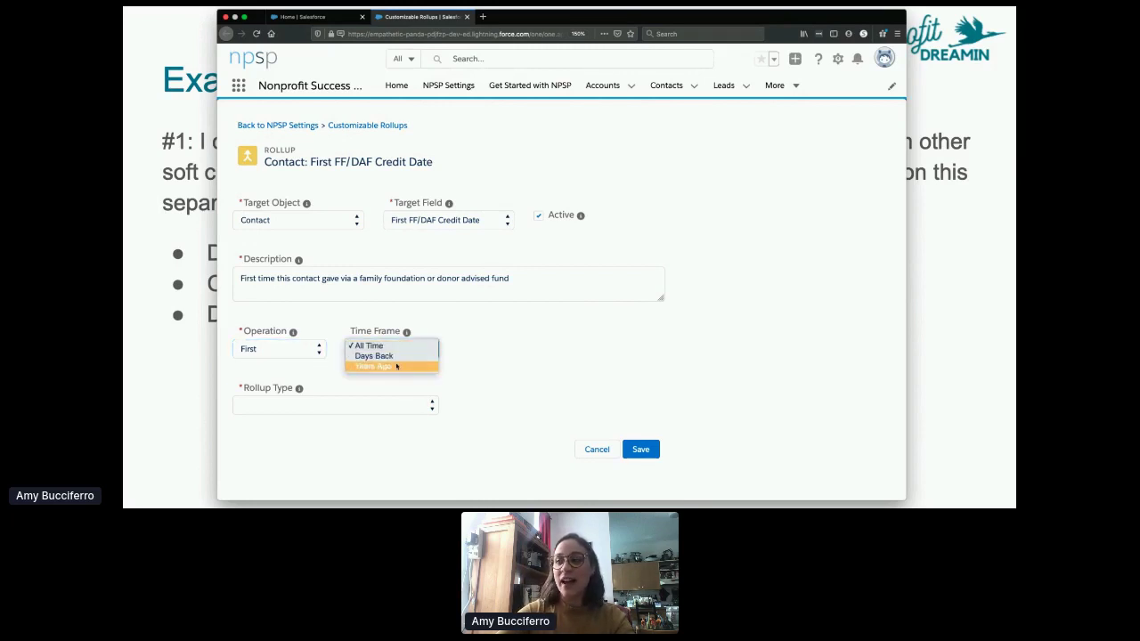
{"action": "left_click", "coordinate": [396, 366]}
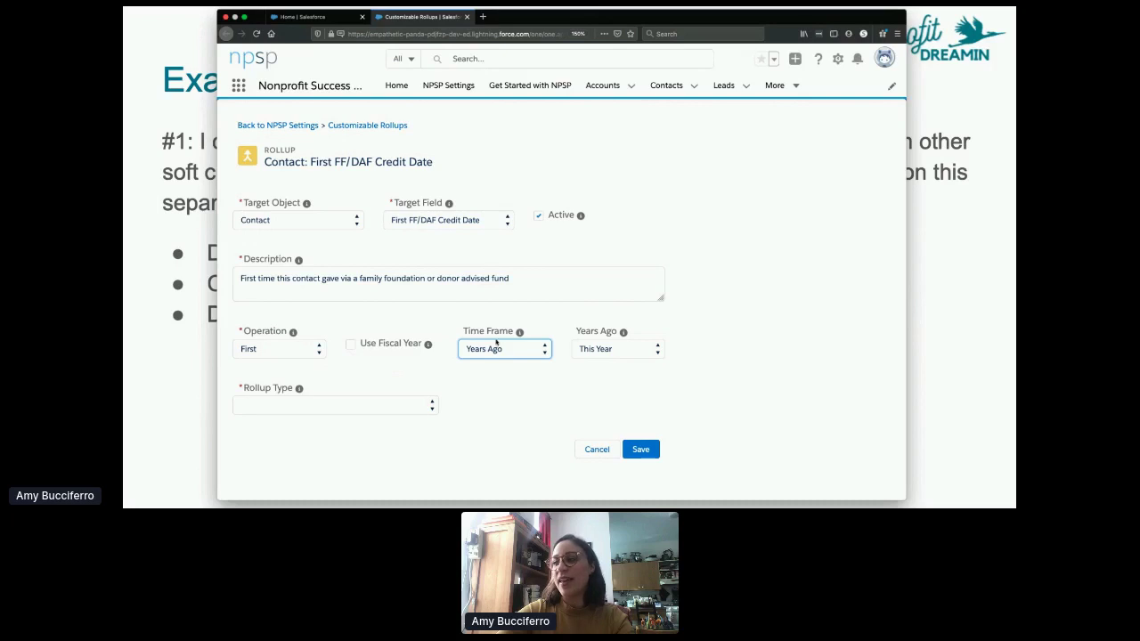
{"action": "left_click", "coordinate": [591, 350]}
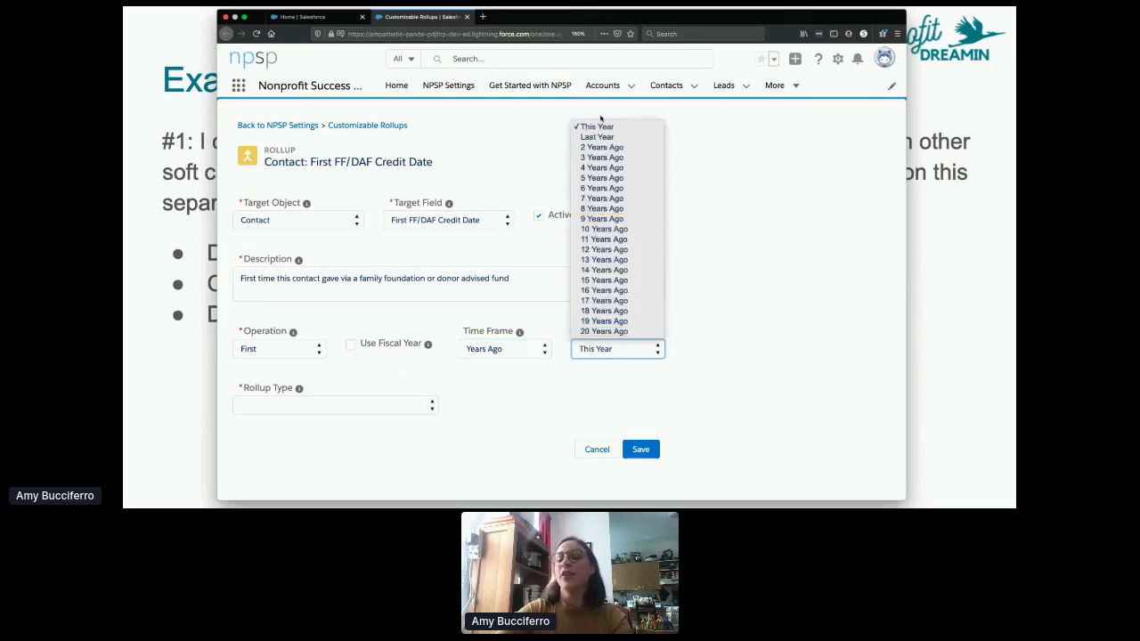
{"action": "left_click", "coordinate": [495, 386]}
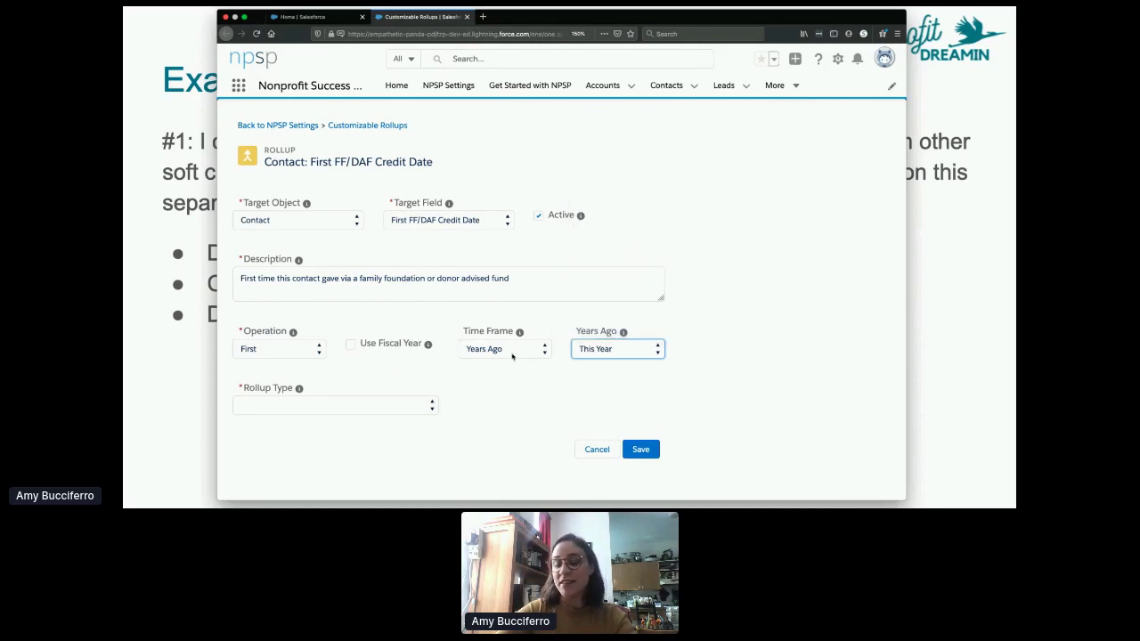
{"action": "left_click", "coordinate": [512, 356]}
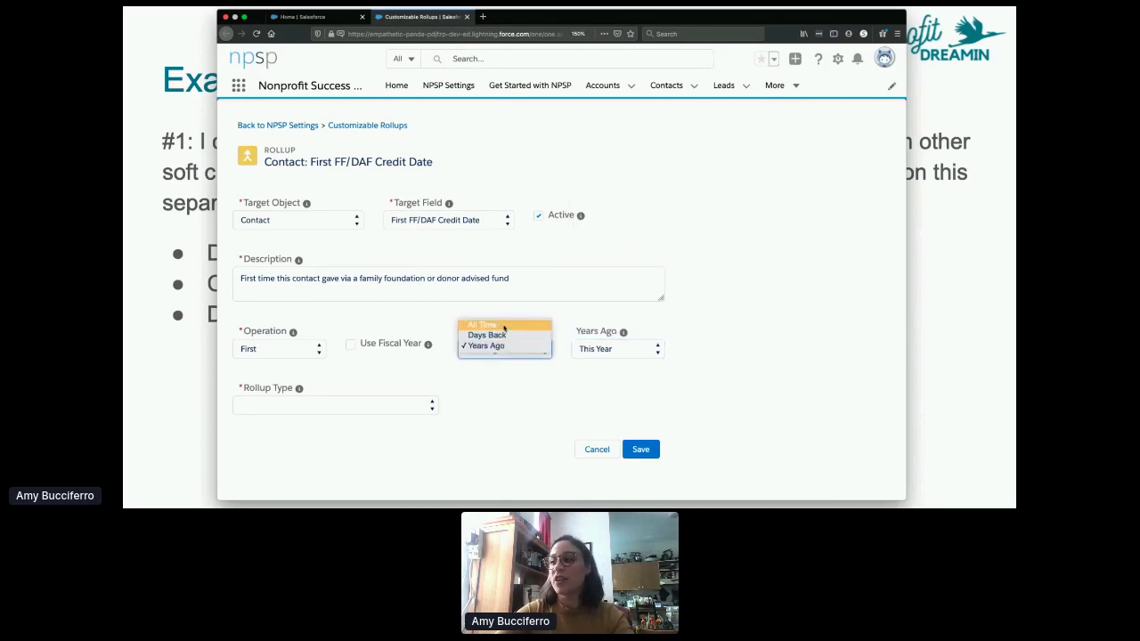
{"action": "left_click", "coordinate": [494, 324]}
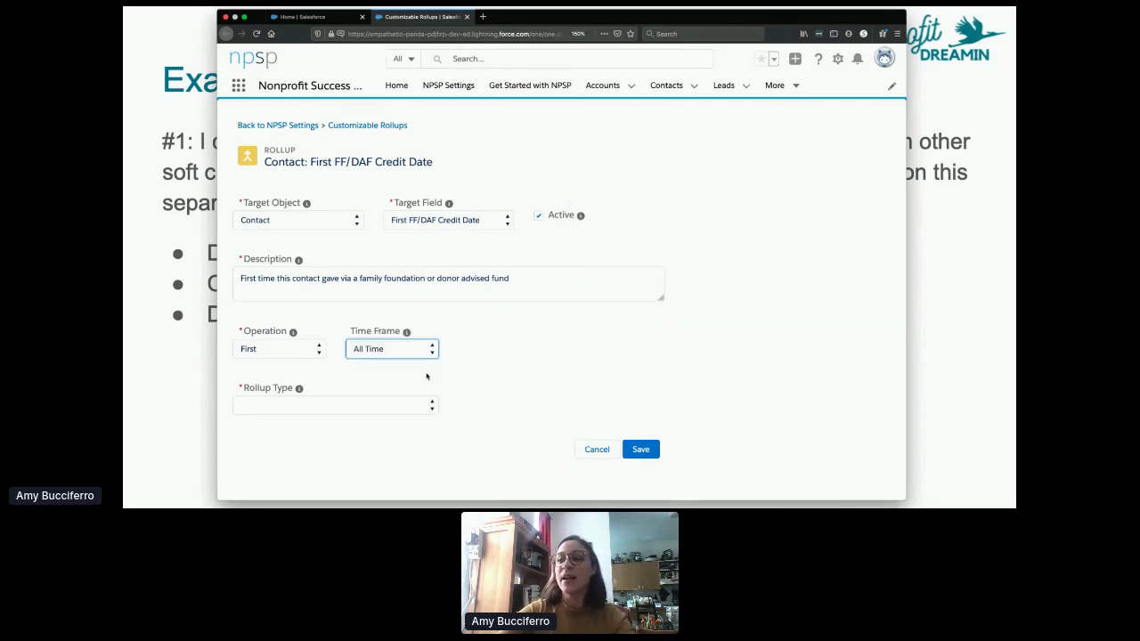
Set the rollup type to Opportunity -> Contact (Soft Credit).
{"action": "left_click", "coordinate": [347, 407]}
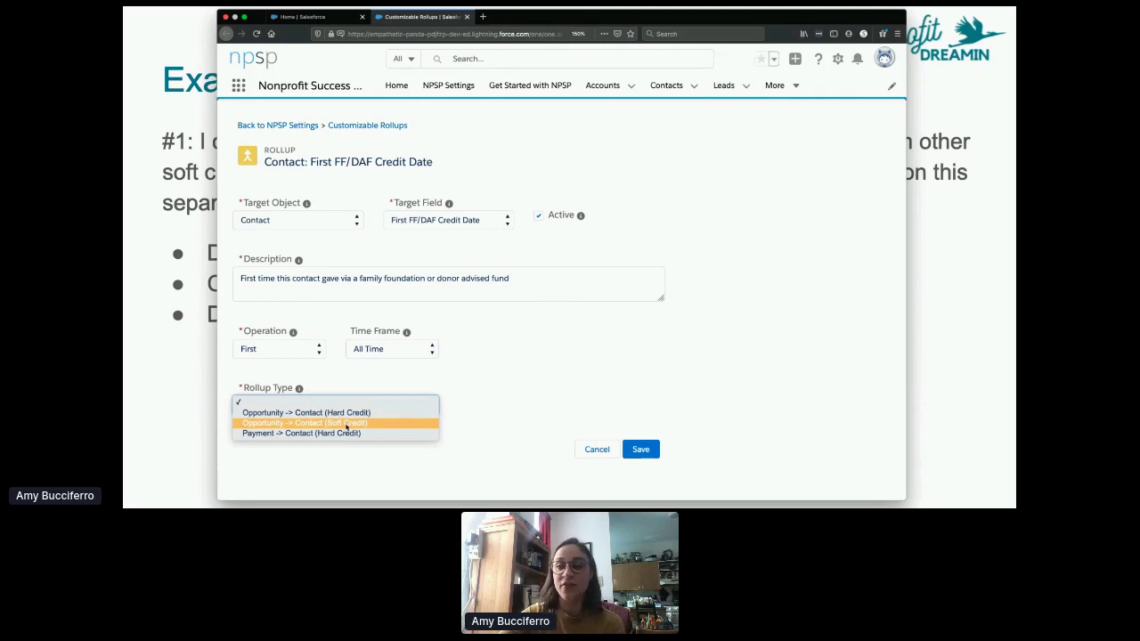
{"action": "left_click", "coordinate": [346, 426]}
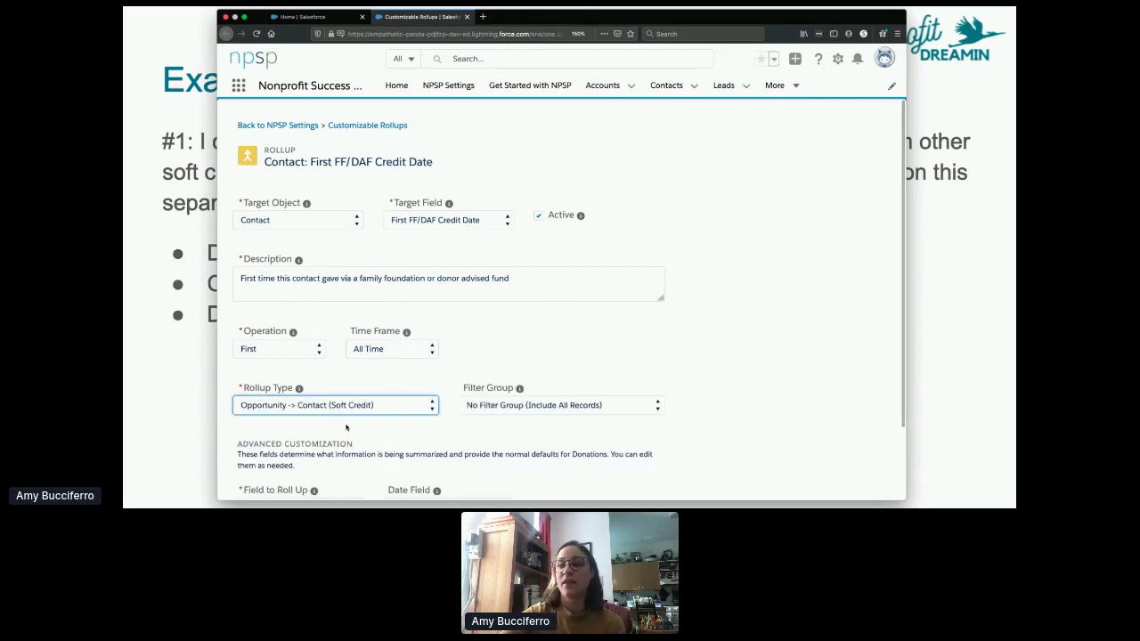
Set the rollup's filter group to Opps: Won (SC) (FF/DAF) and its field to roll up to Opportunity: Close Date.
{"action": "scroll", "coordinate": [611, 351], "scroll_direction": "down", "scroll_amount": 2}
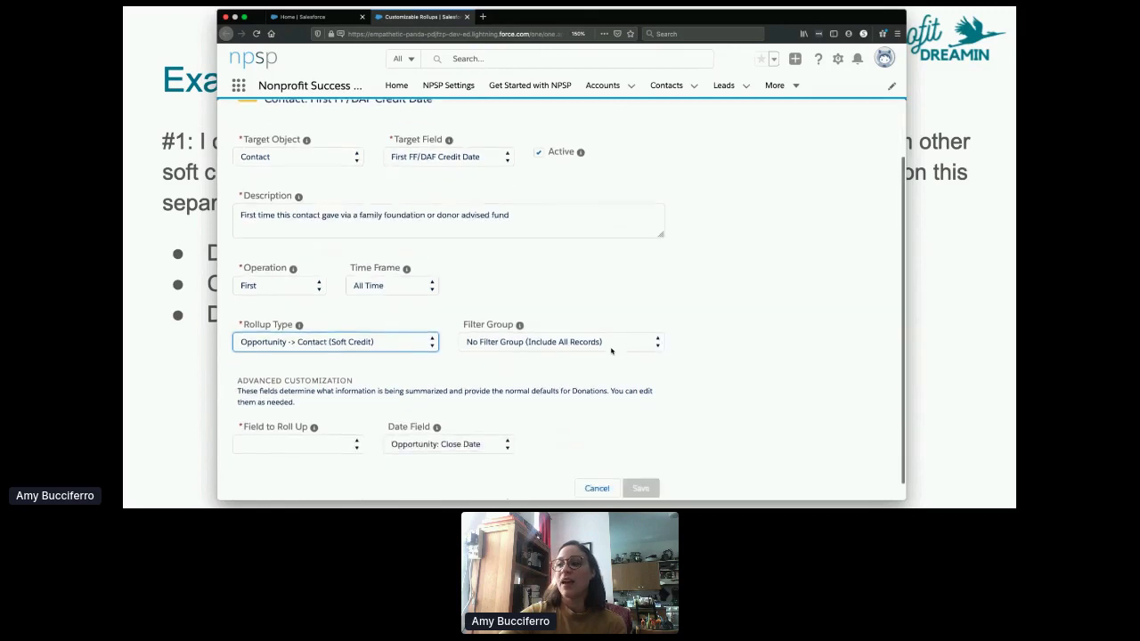
{"action": "left_click", "coordinate": [532, 329]}
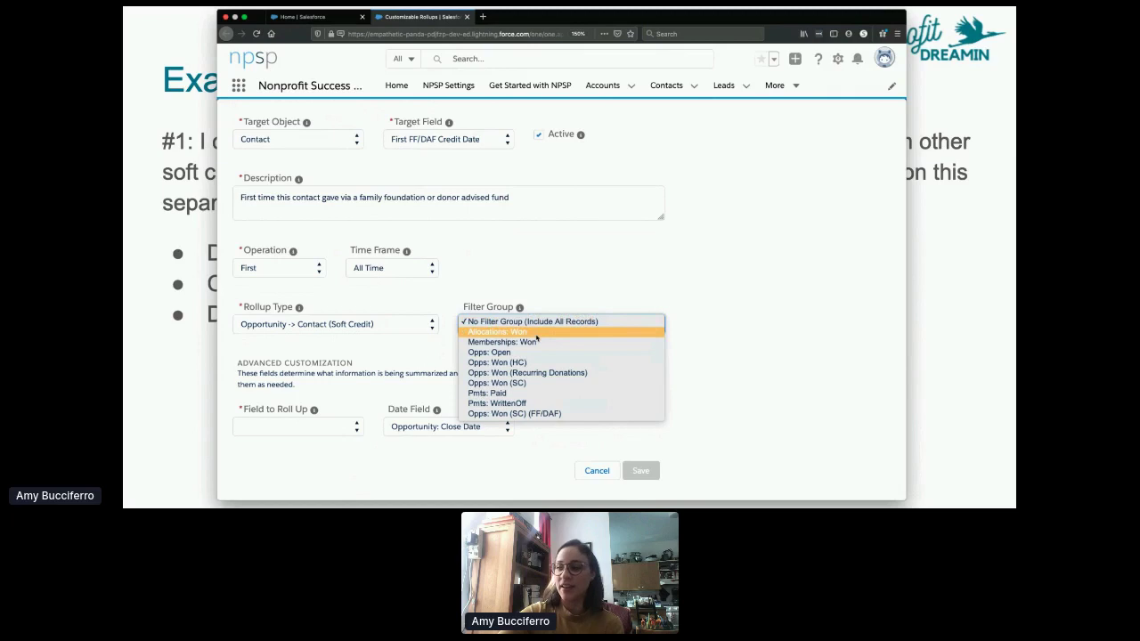
{"action": "left_click", "coordinate": [548, 413]}
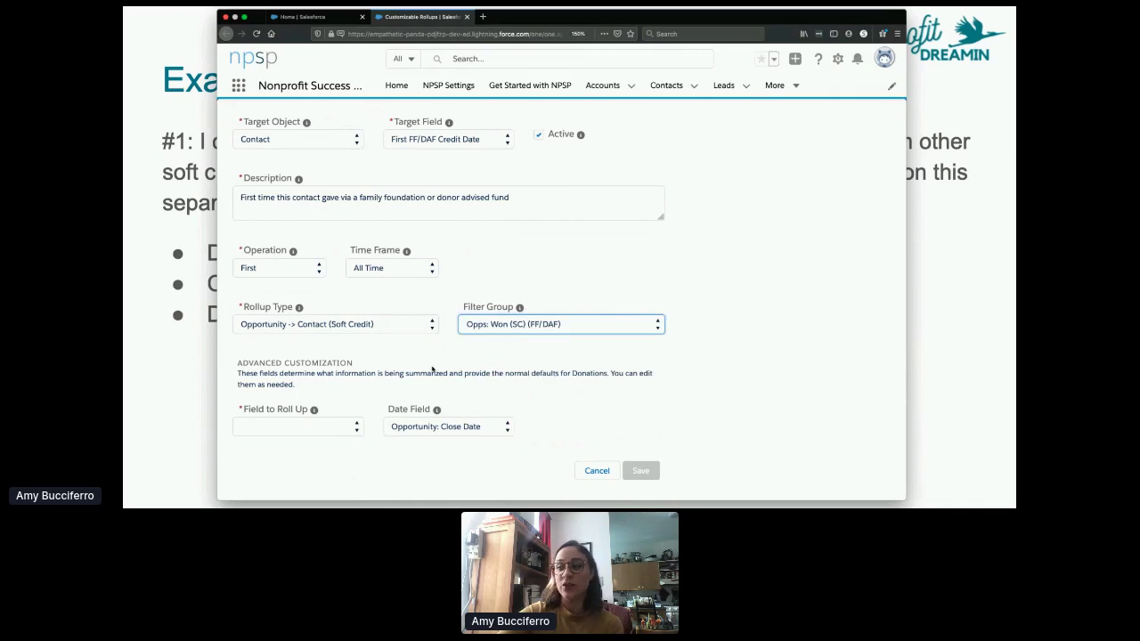
{"action": "left_click", "coordinate": [315, 429]}
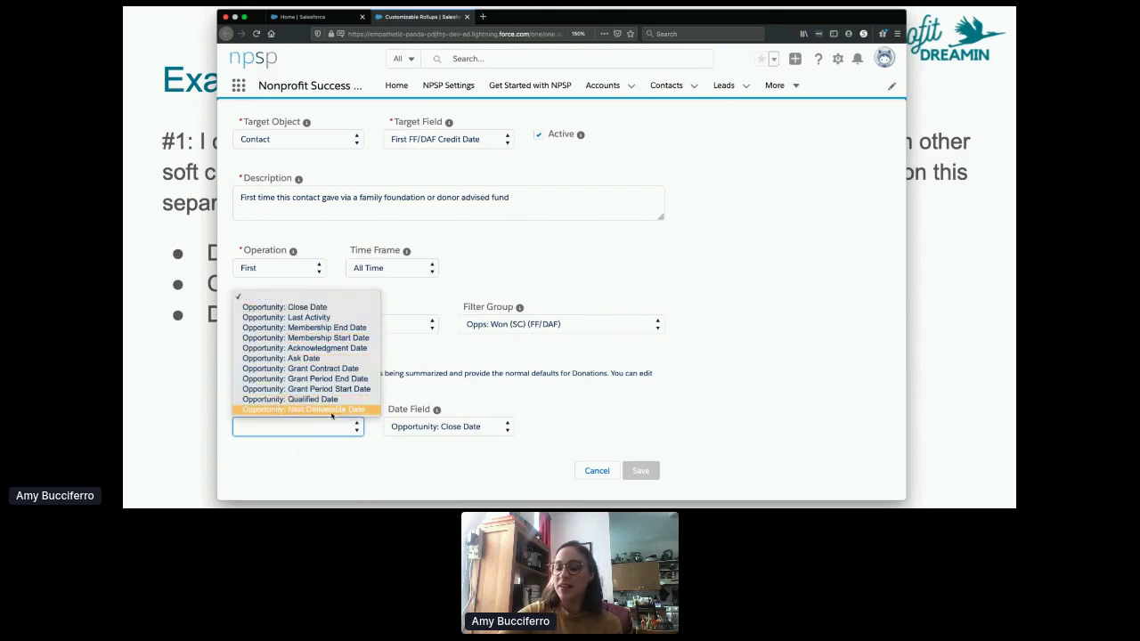
{"action": "left_click", "coordinate": [334, 310]}
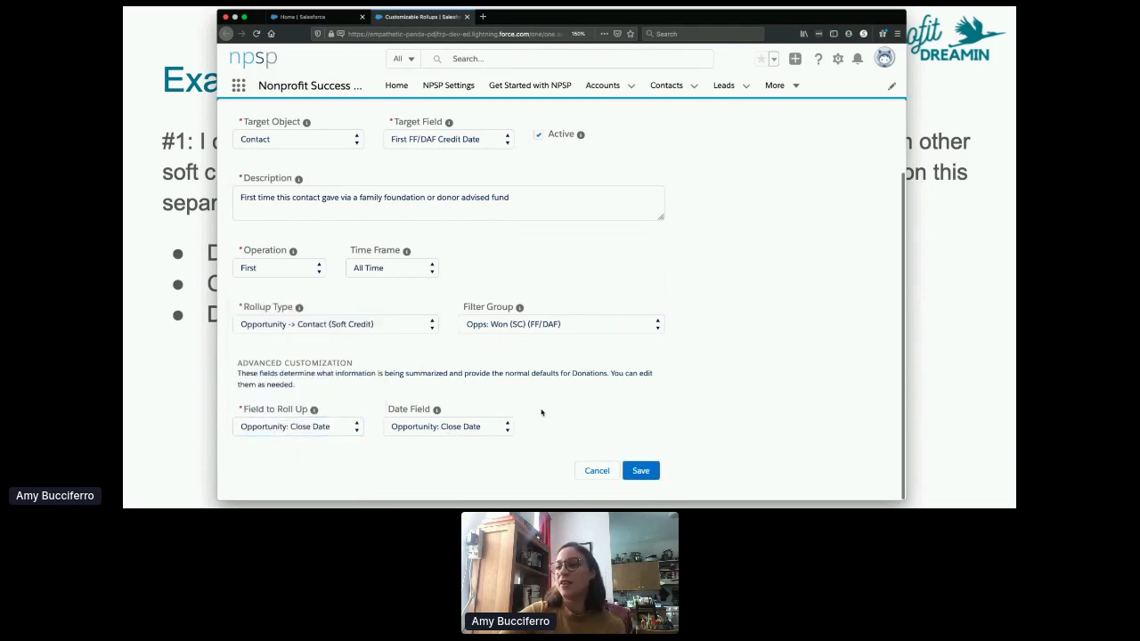
Set the rollup's date field to Opportunity: Ask Date and save the rollup.
{"action": "left_click", "coordinate": [420, 429]}
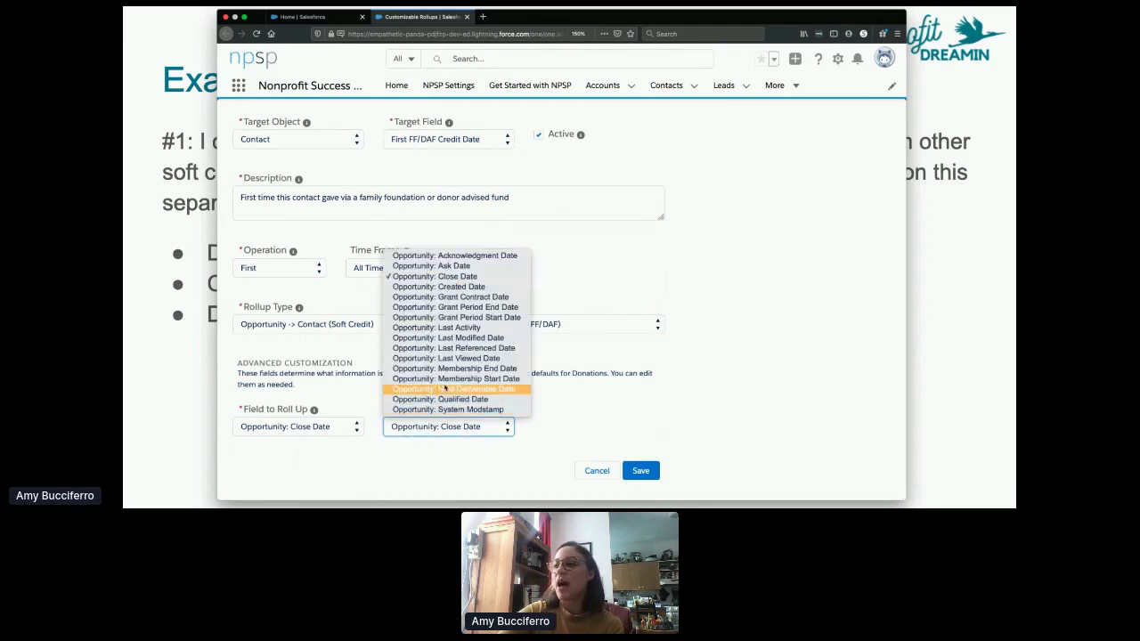
{"action": "left_click", "coordinate": [483, 267]}
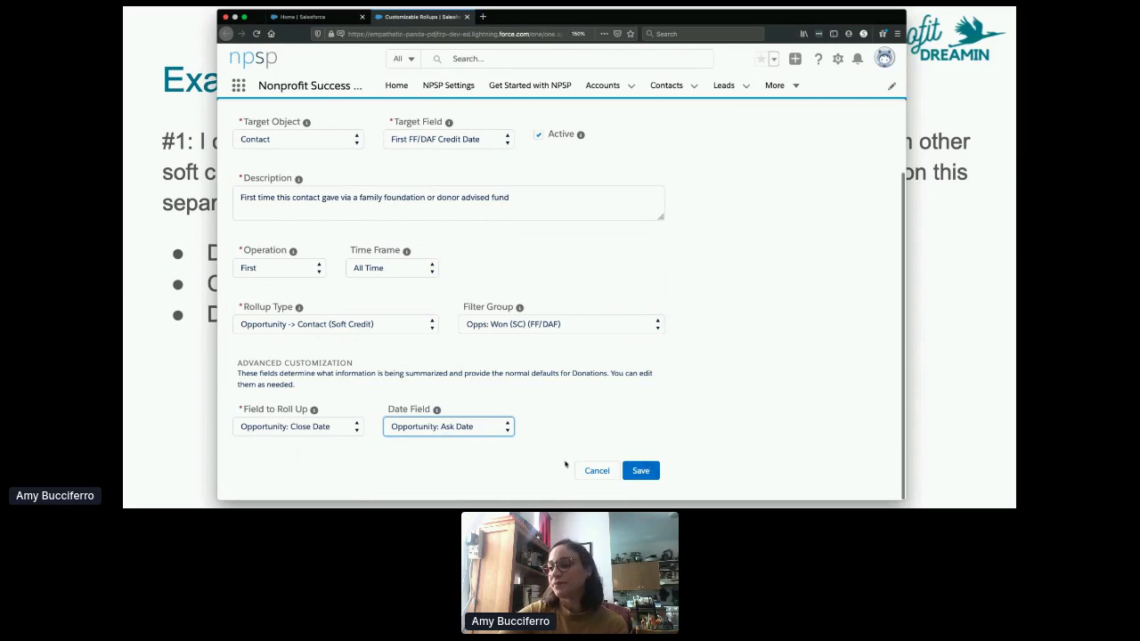
{"action": "left_click", "coordinate": [649, 472]}
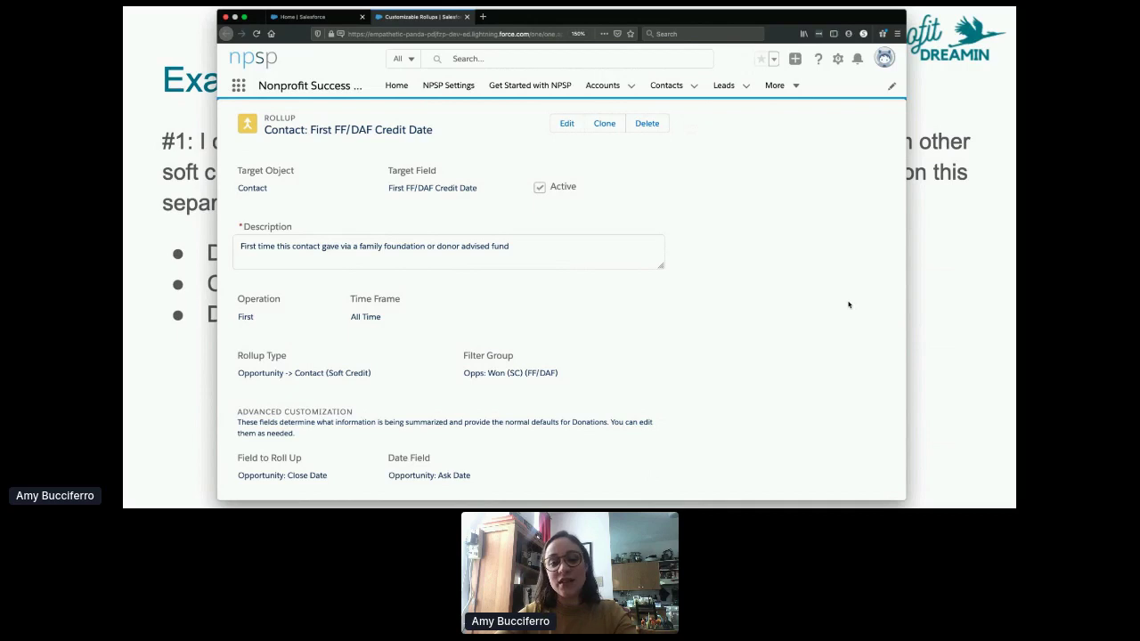
{"action": "key", "text": "ctrl+Up"}
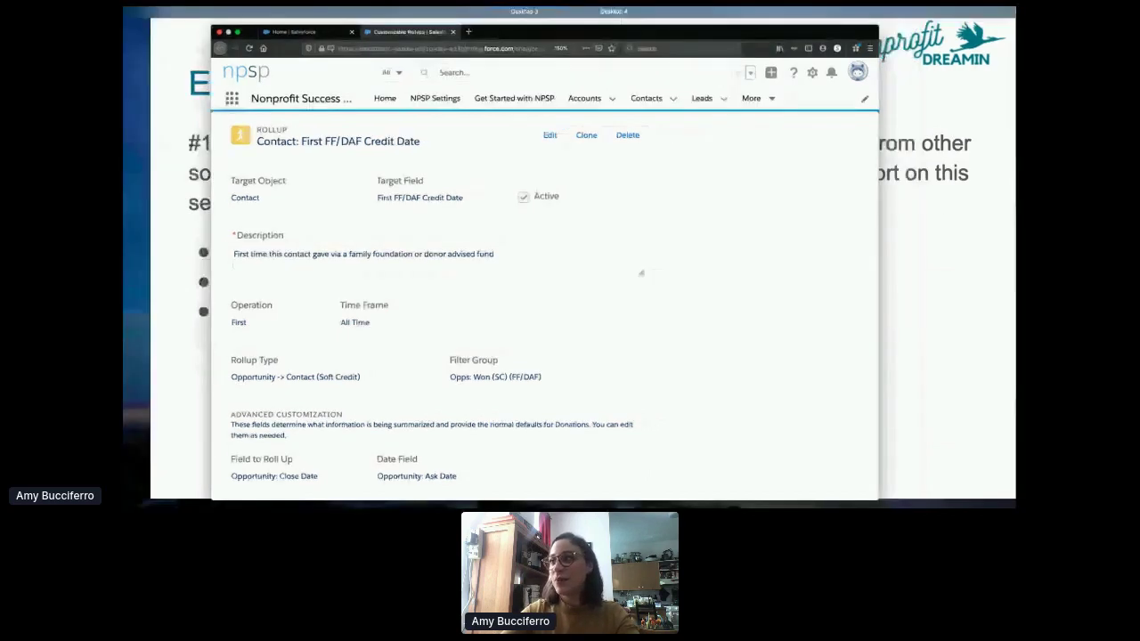
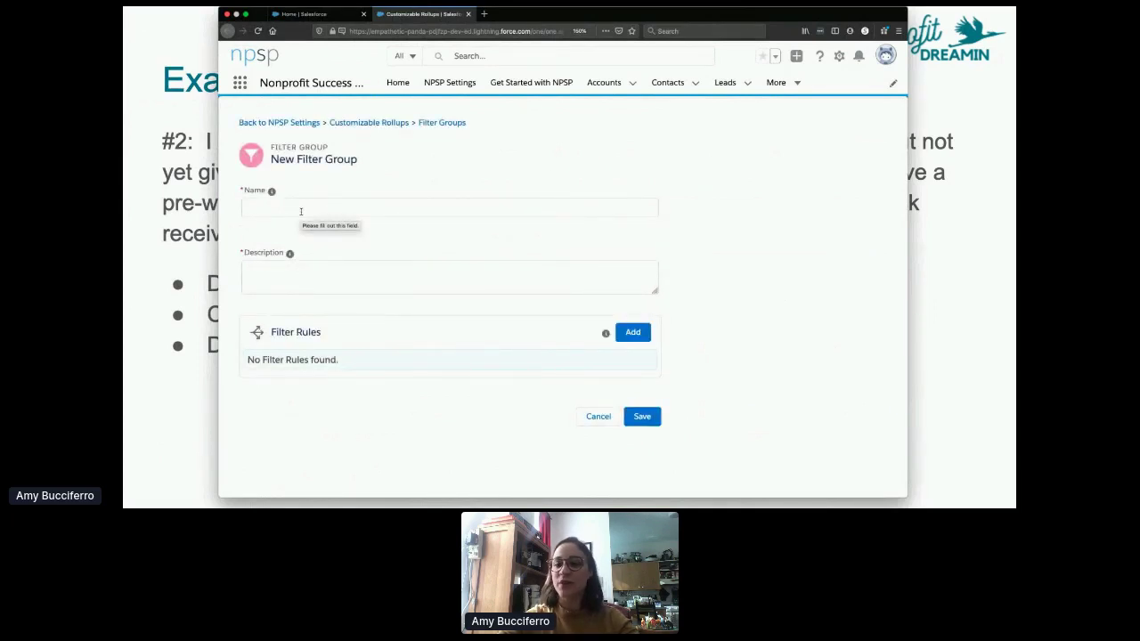
Name the new filter group "Committed Opportunities".
{"action": "left_click", "coordinate": [301, 211]}
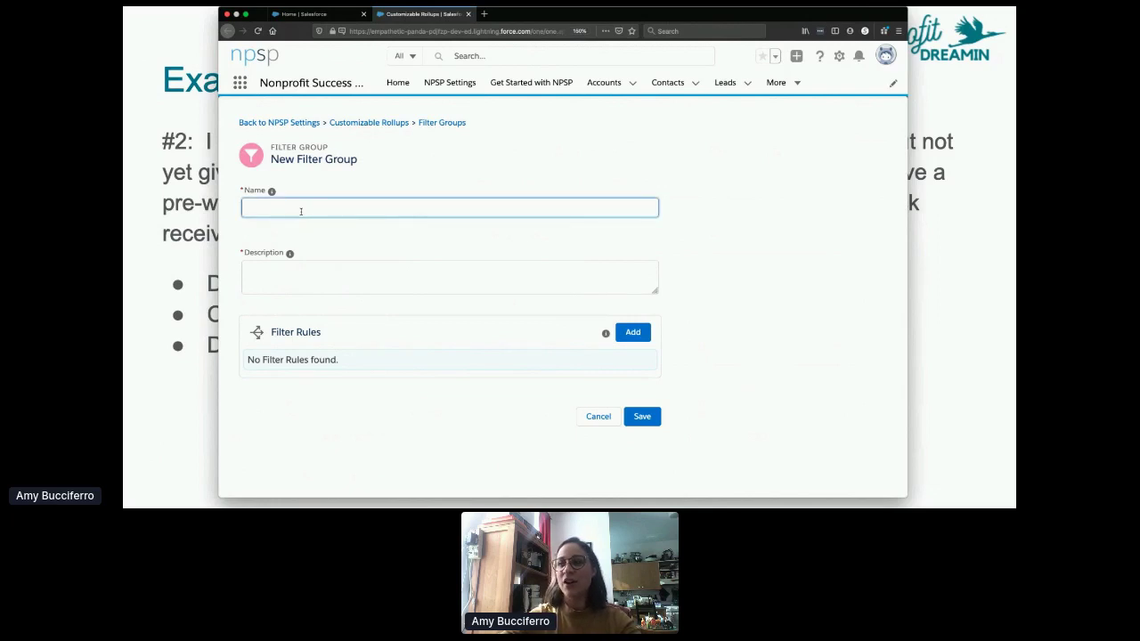
{"action": "type", "text": "Co"}
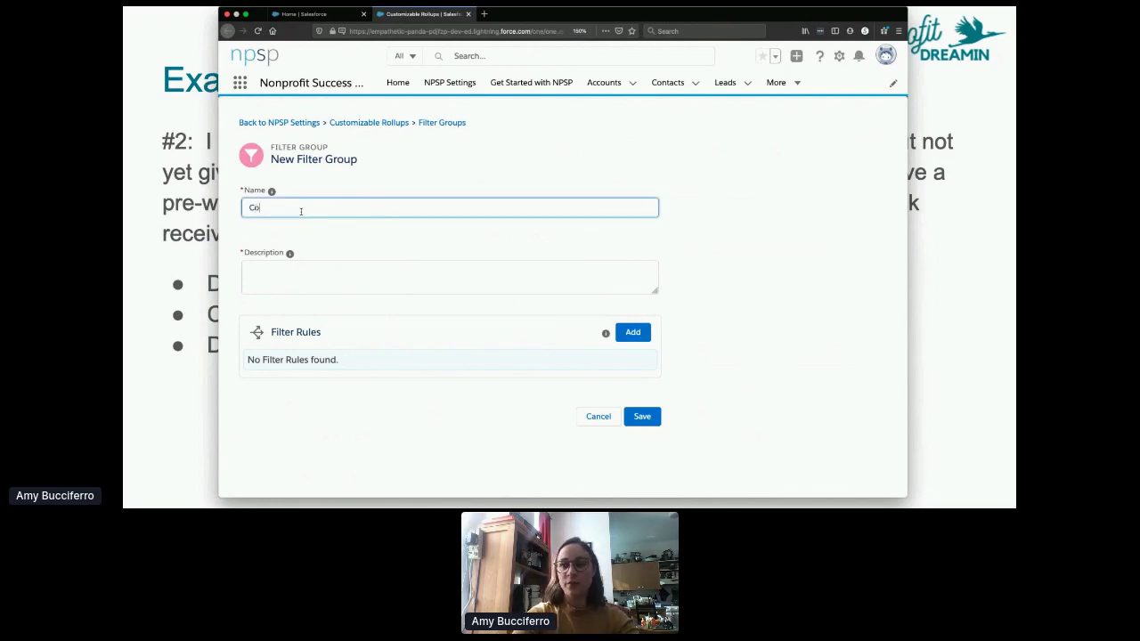
{"action": "type", "text": "mmitted Oppo"}
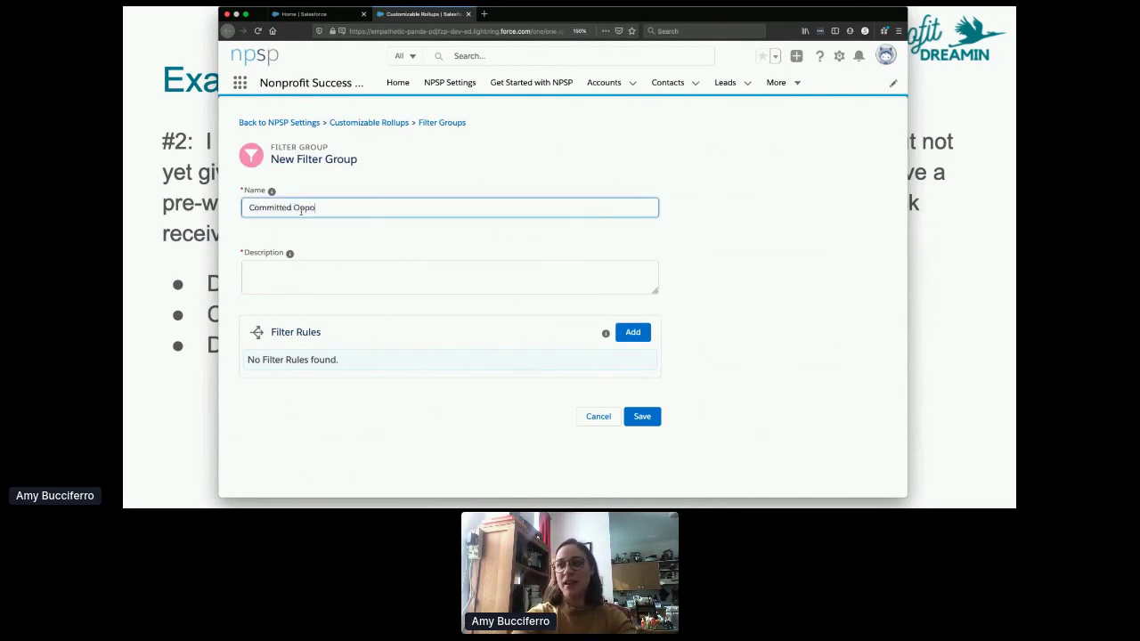
{"action": "type", "text": "rtunities"}
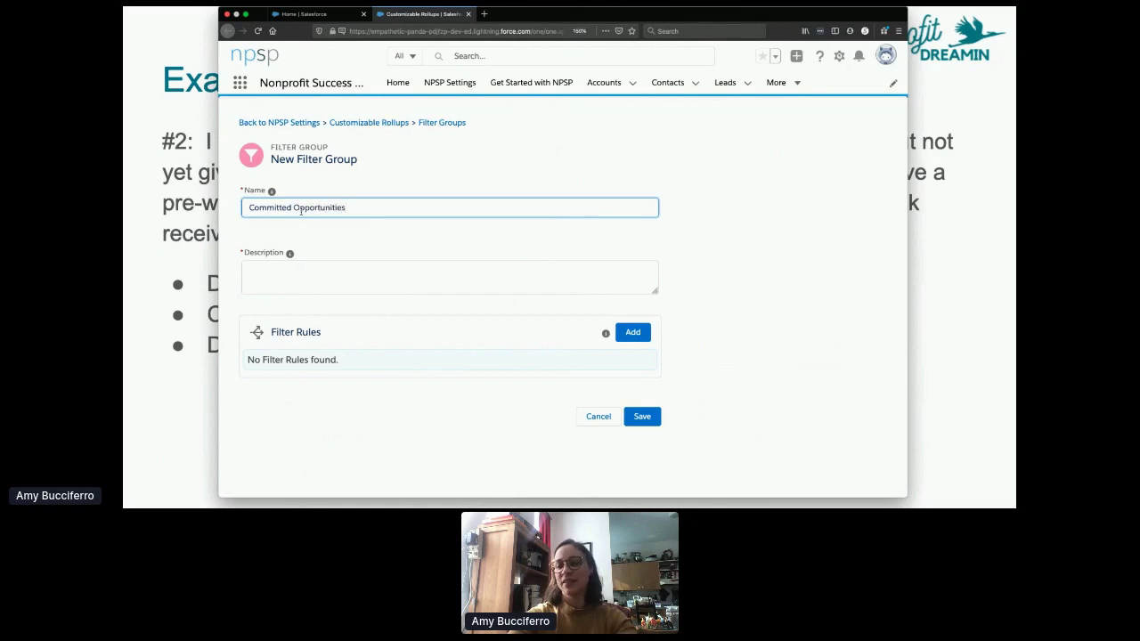
Describe the filter group as "Opportunities won or in a committed stage".
{"action": "left_click", "coordinate": [300, 279]}
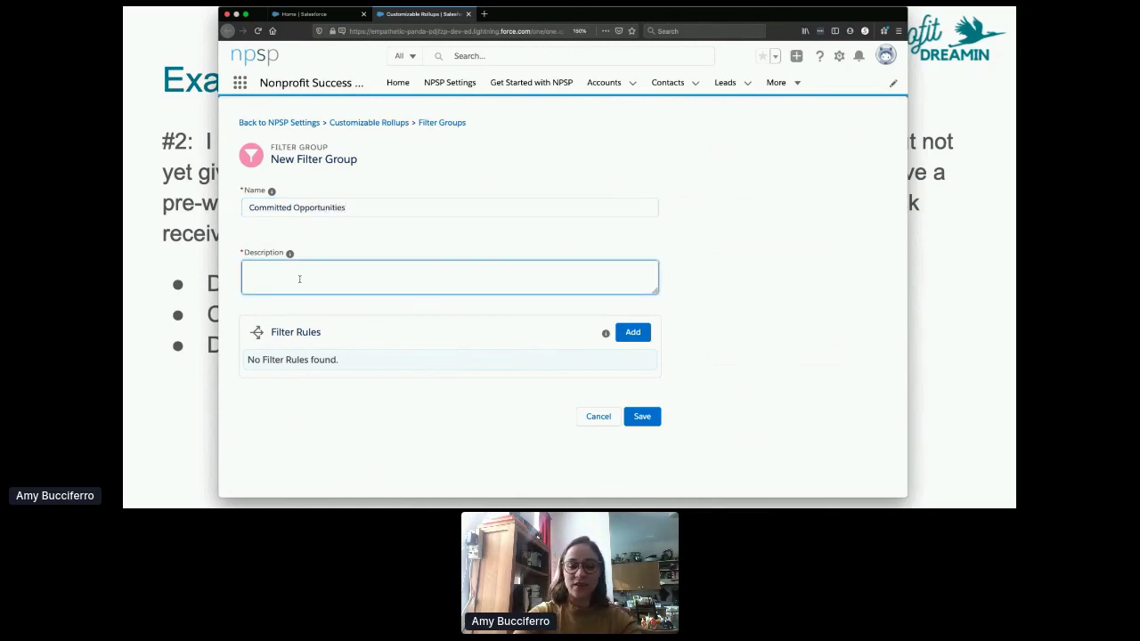
{"action": "type", "text": "Opportunties"}
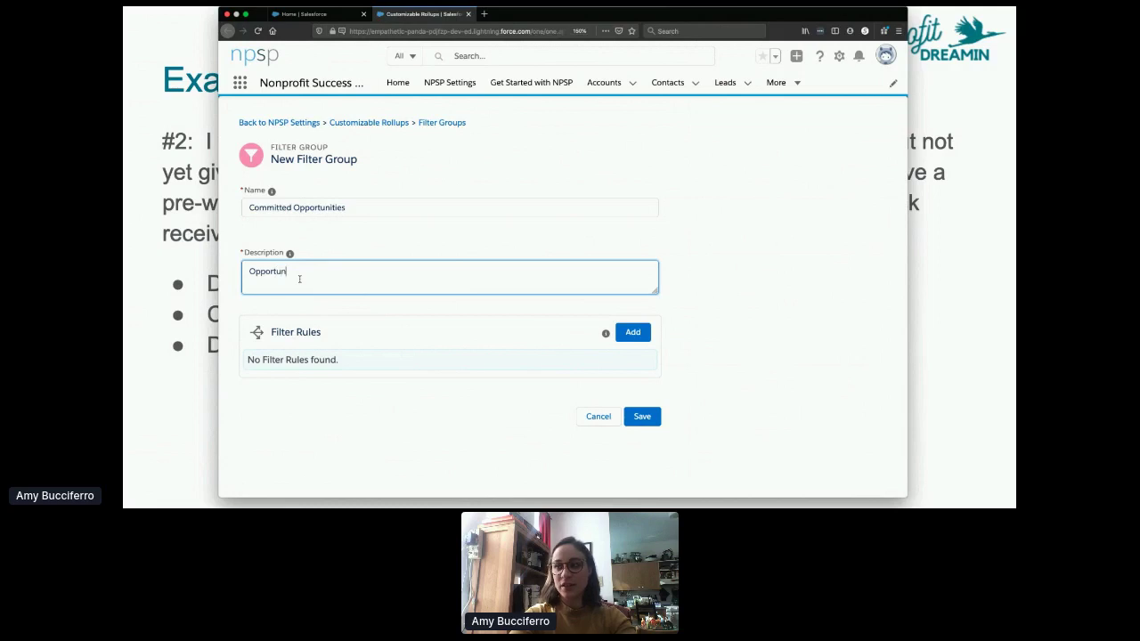
{"action": "key", "text": "BackSpace"}
{"action": "key", "text": "BackSpace"}
{"action": "key", "text": "BackSpace"}
{"action": "key", "text": "BackSpace"}
{"action": "key", "text": "BackSpace"}
{"action": "key", "text": "BackSpace"}
{"action": "key", "text": "BackSpace"}
{"action": "key", "text": "BackSpace"}
{"action": "key", "text": "BackSpace"}
{"action": "type", "text": "ortunities w"}
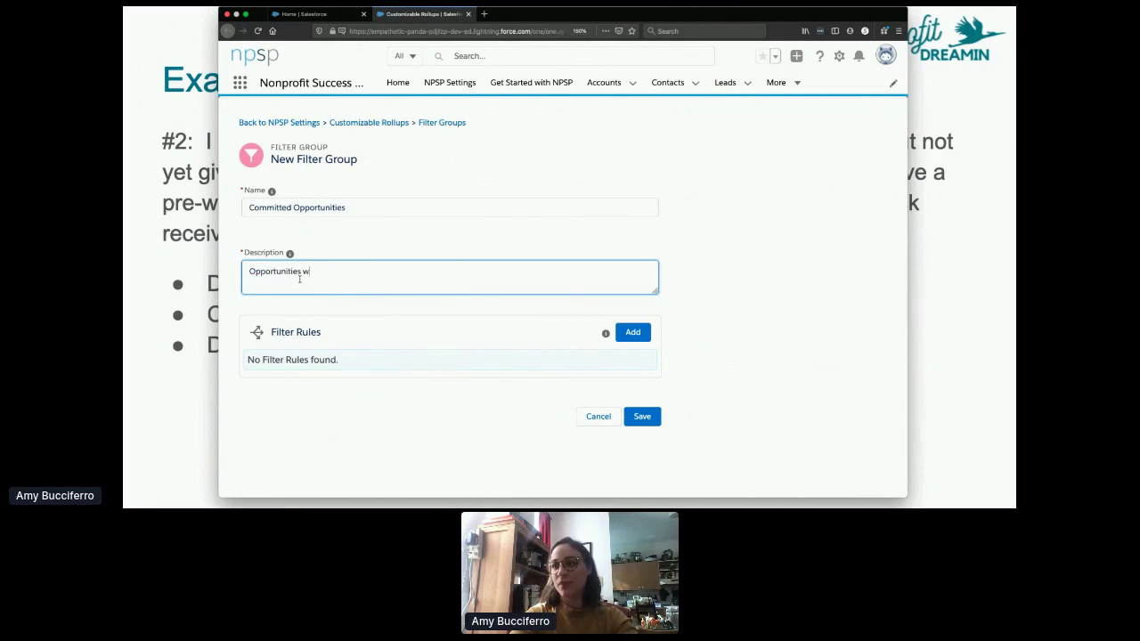
{"action": "type", "text": "on or in a co"}
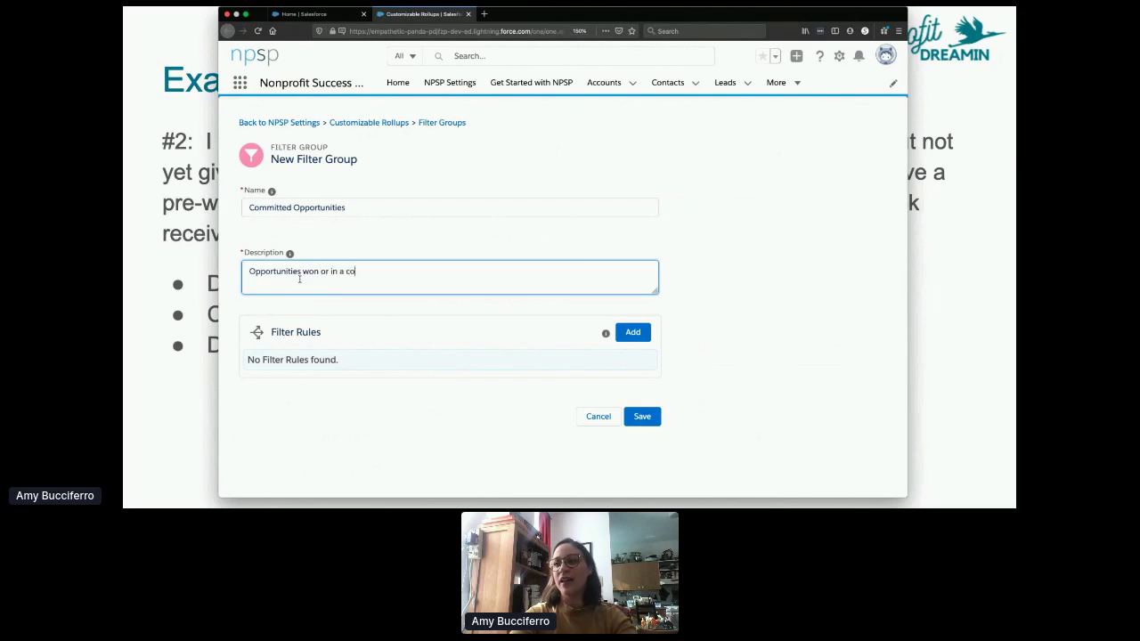
{"action": "type", "text": "mmitted stage"}
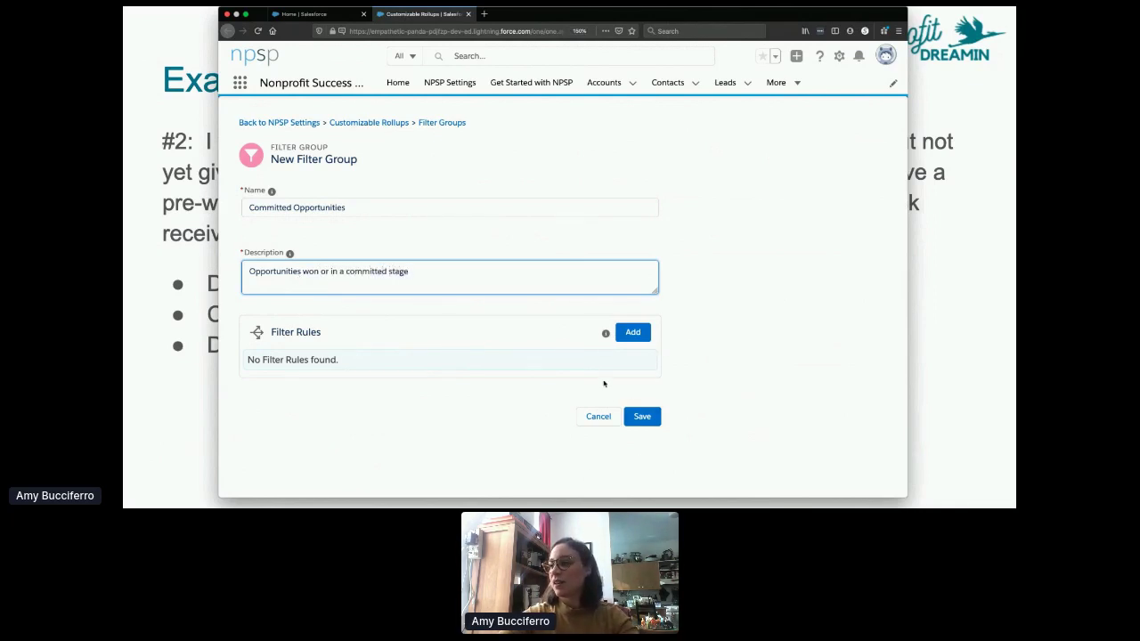
Add a filter rule to the group with object Opportunity and field Stage.
{"action": "left_click", "coordinate": [643, 330]}
{"action": "left_click", "coordinate": [489, 281]}
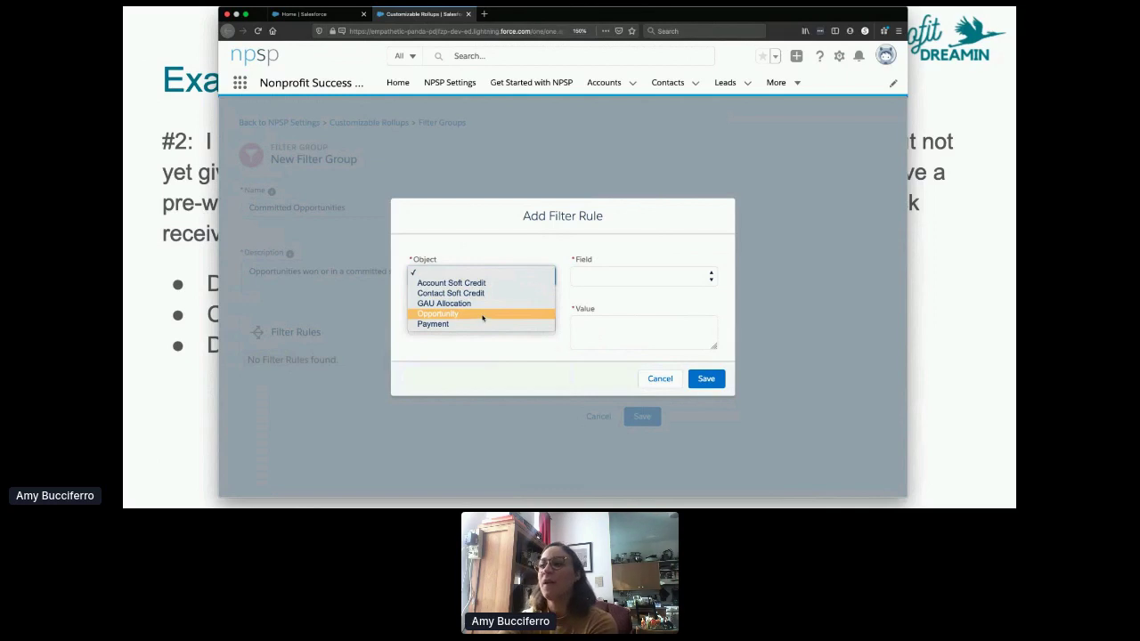
{"action": "left_click", "coordinate": [483, 315]}
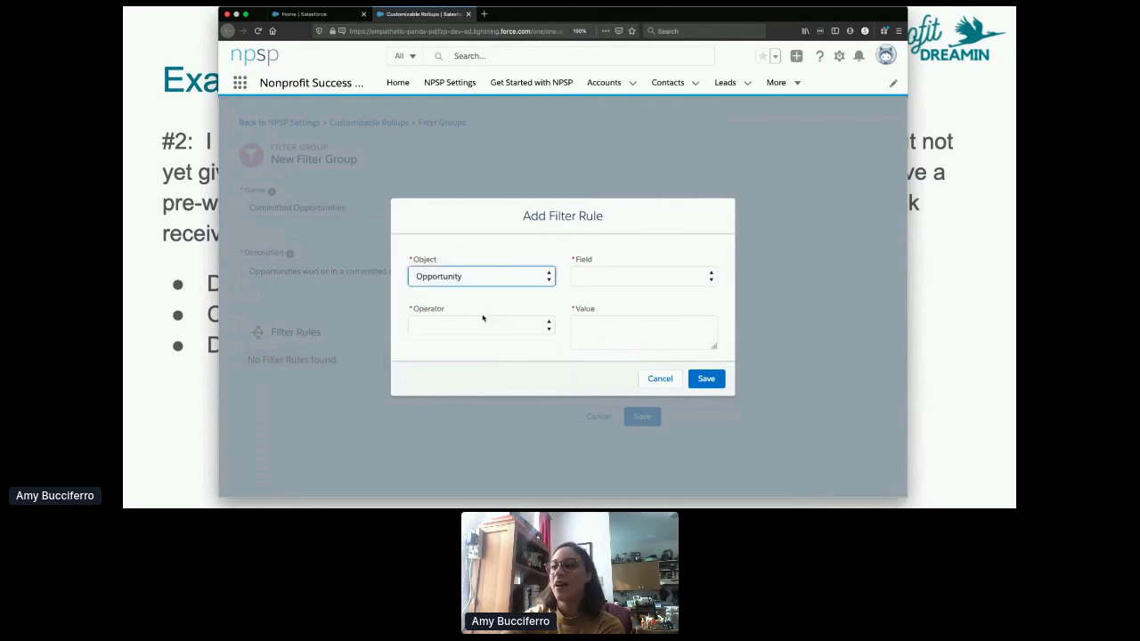
{"action": "left_click", "coordinate": [616, 276]}
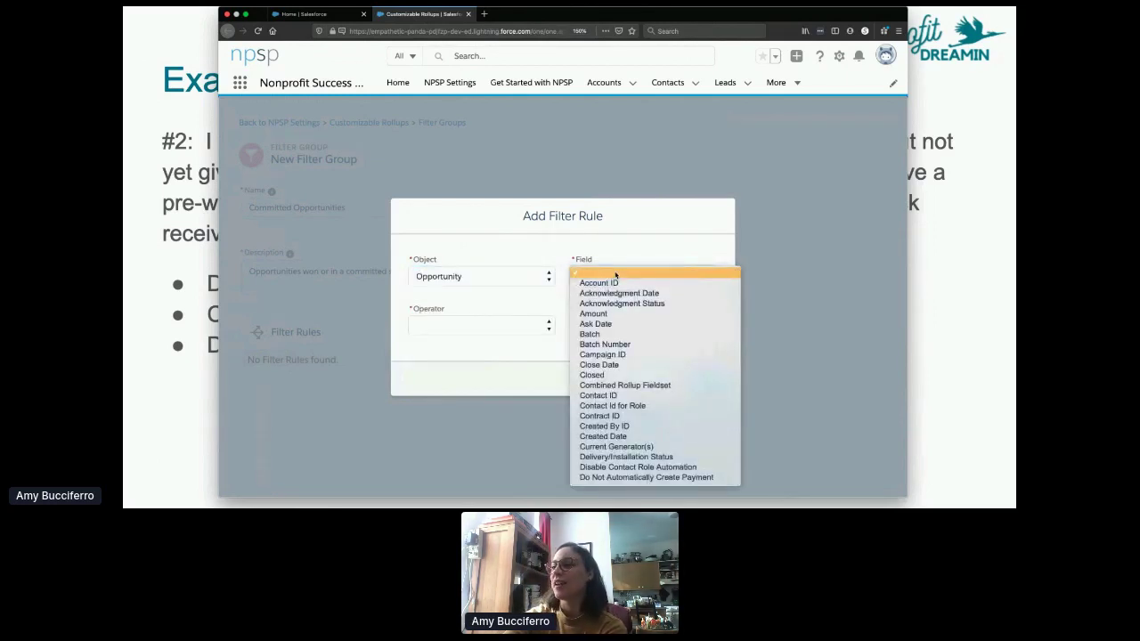
{"action": "scroll", "coordinate": [618, 328], "scroll_direction": "down", "scroll_amount": 1}
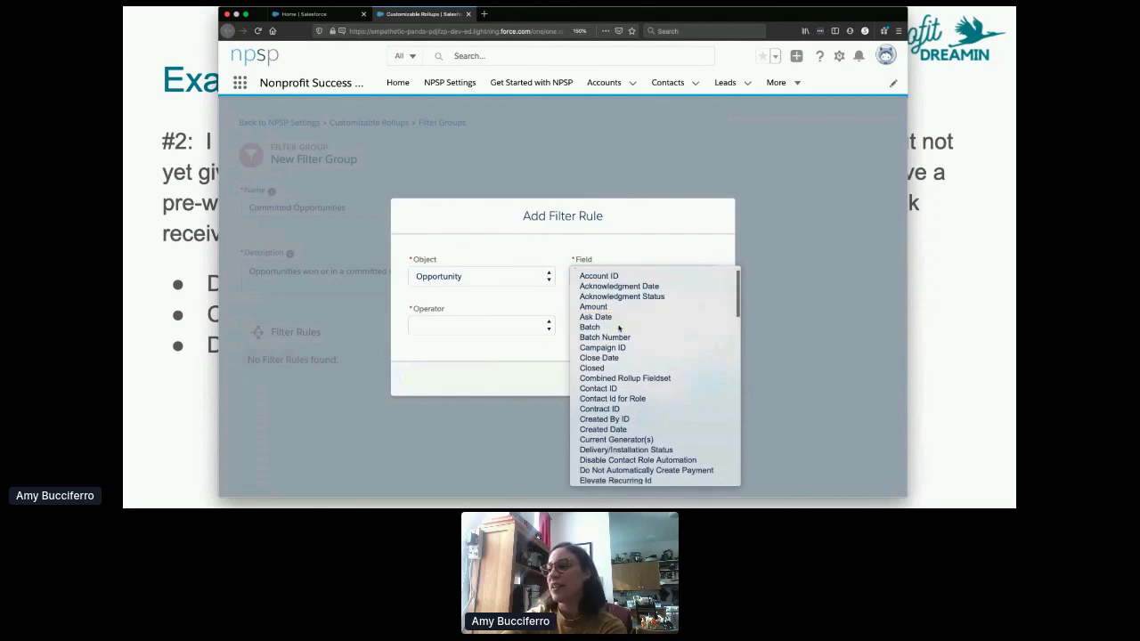
{"action": "scroll", "coordinate": [618, 329], "scroll_direction": "down", "scroll_amount": 10}
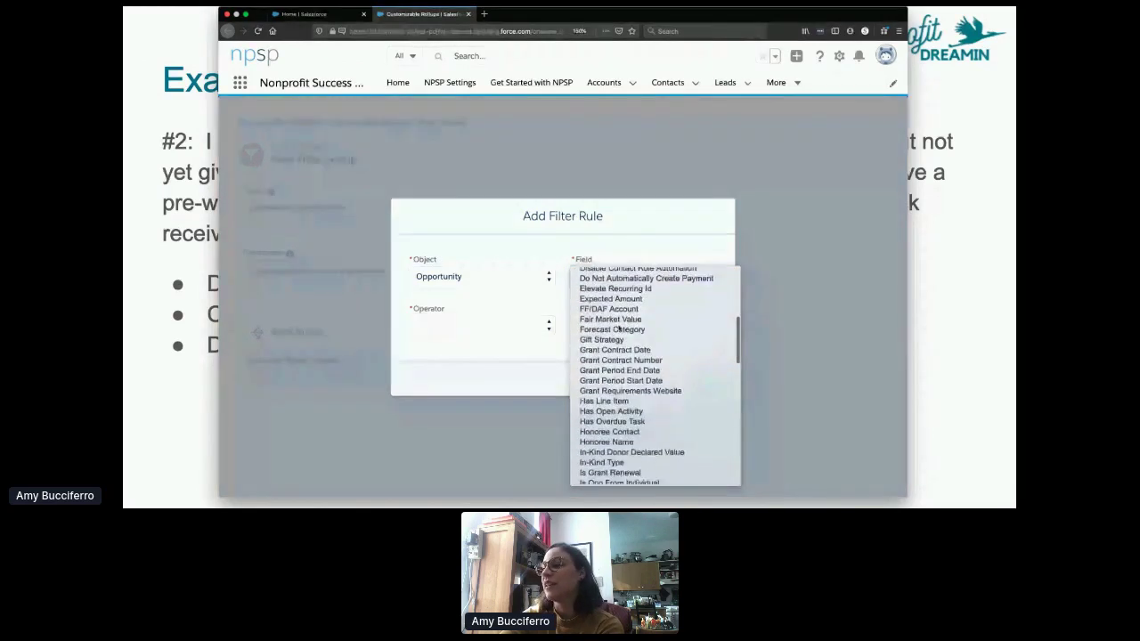
{"action": "scroll", "coordinate": [618, 329], "scroll_direction": "down", "scroll_amount": 10}
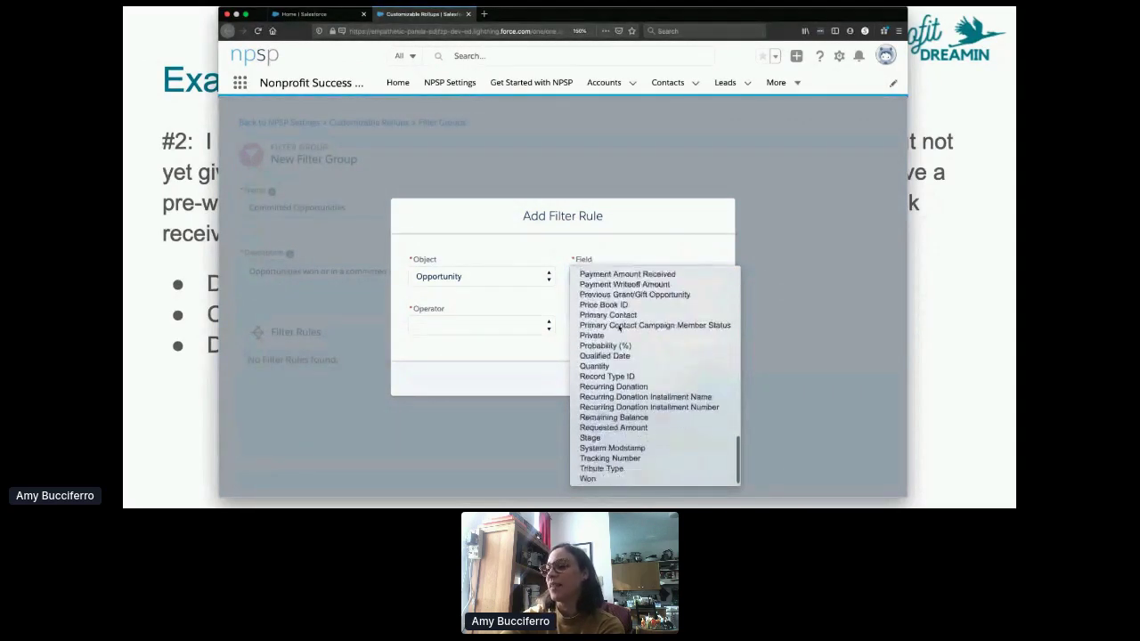
{"action": "left_click", "coordinate": [609, 439]}
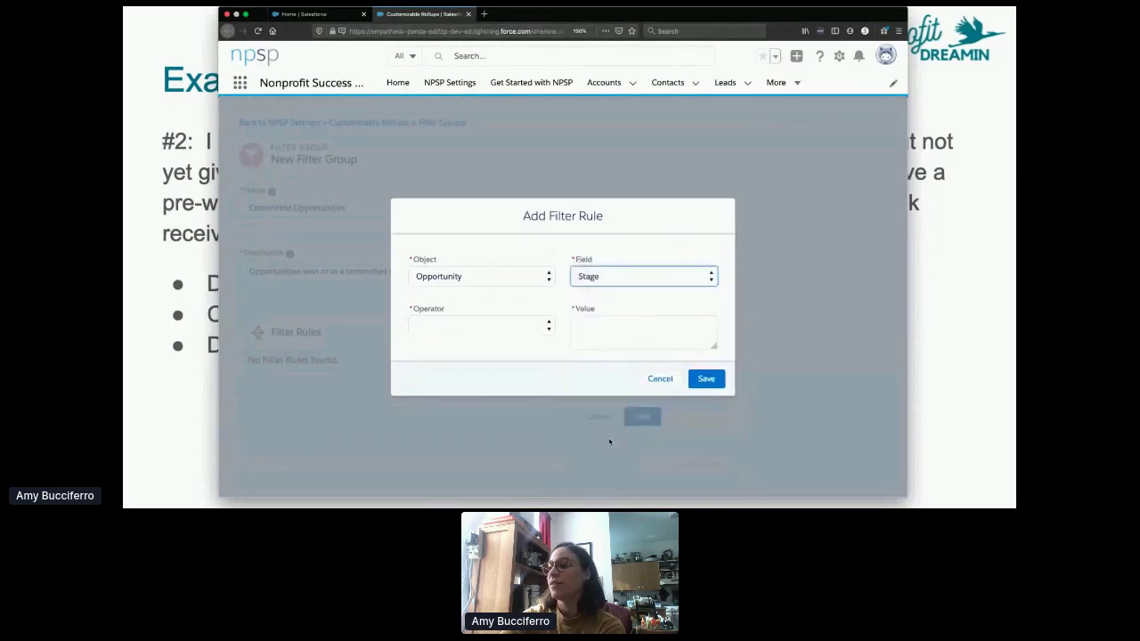
{"action": "left_click", "coordinate": [487, 320]}
{"action": "left_click", "coordinate": [437, 334]}
{"action": "left_click", "coordinate": [643, 332]}
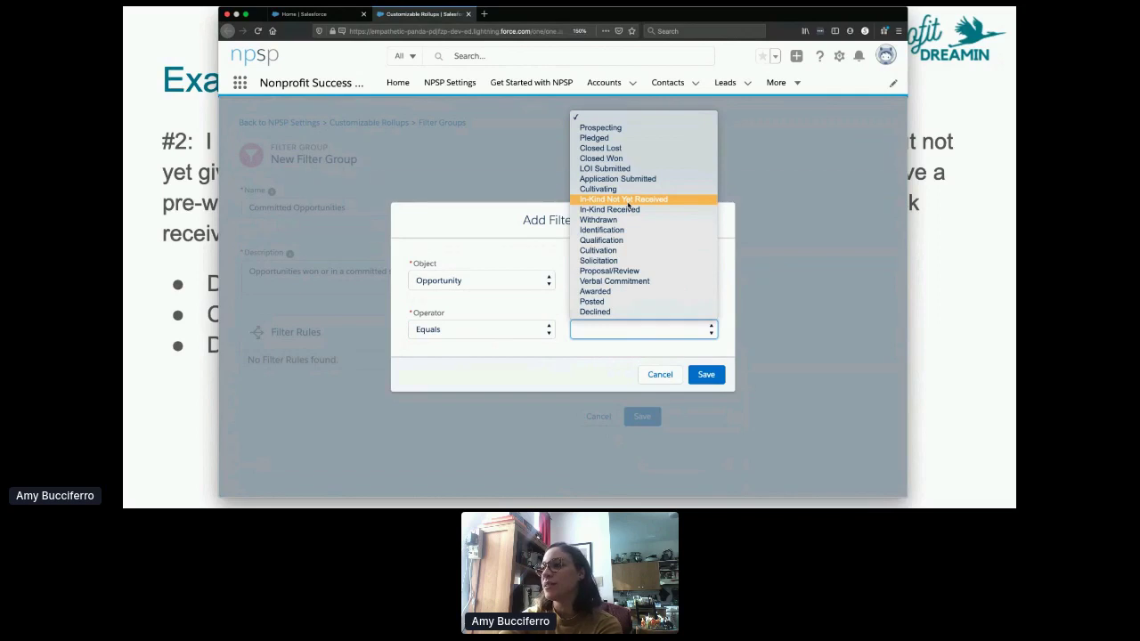
Set the Stage rule's operator to In List and add Awarded to its selected values.
{"action": "left_click", "coordinate": [490, 334]}
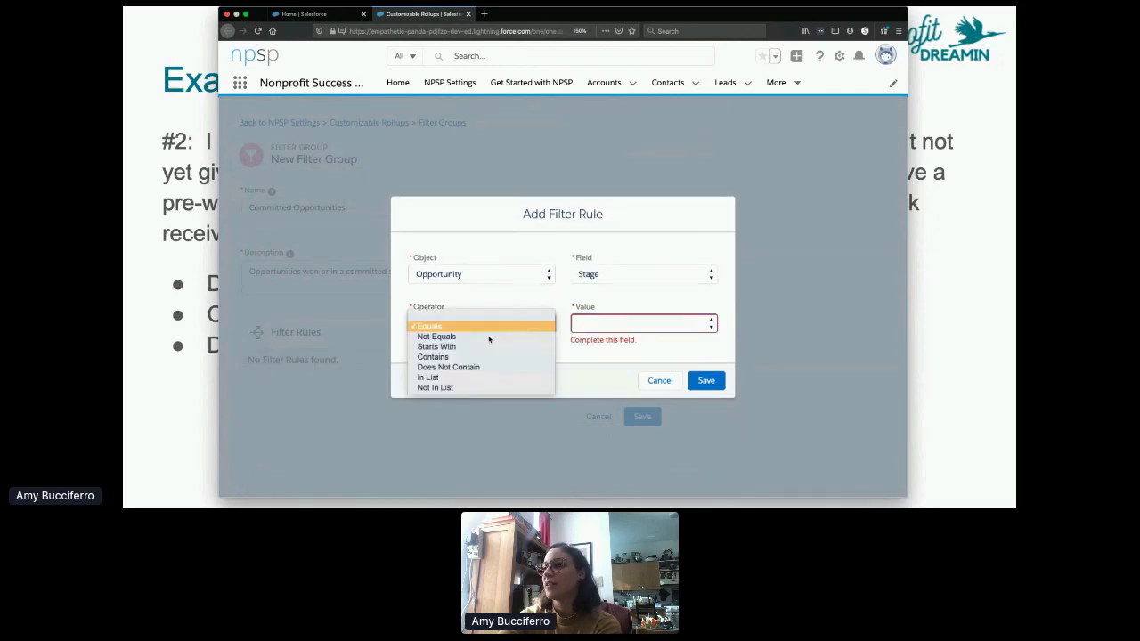
{"action": "left_click", "coordinate": [441, 377]}
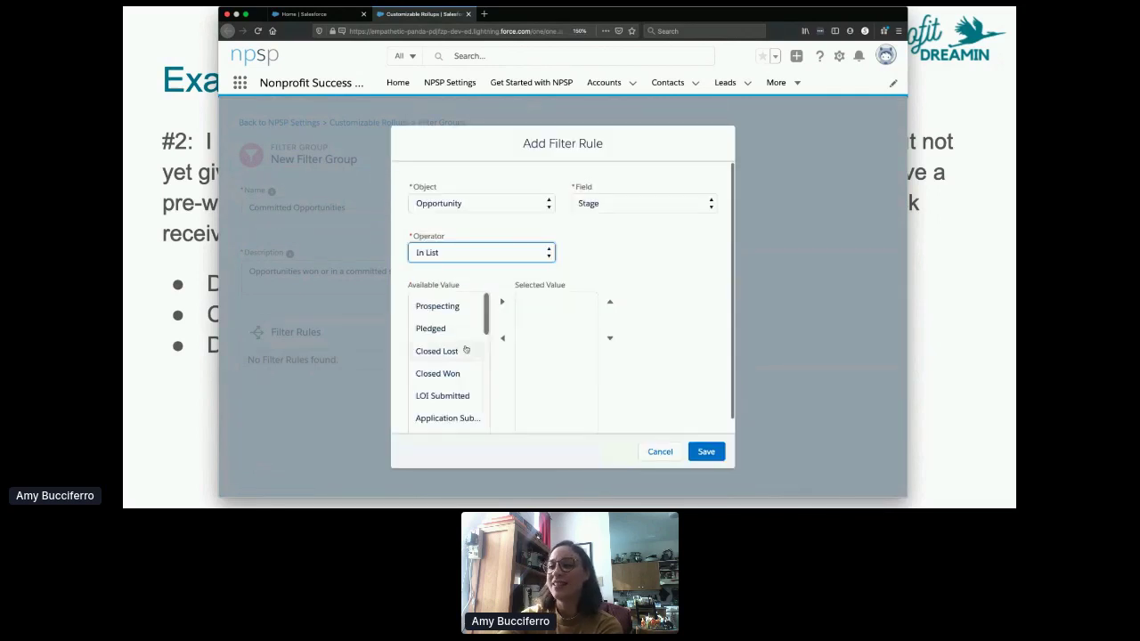
{"action": "scroll", "coordinate": [453, 344], "scroll_direction": "down", "scroll_amount": 2}
{"action": "scroll", "coordinate": [453, 350], "scroll_direction": "up", "scroll_amount": 4}
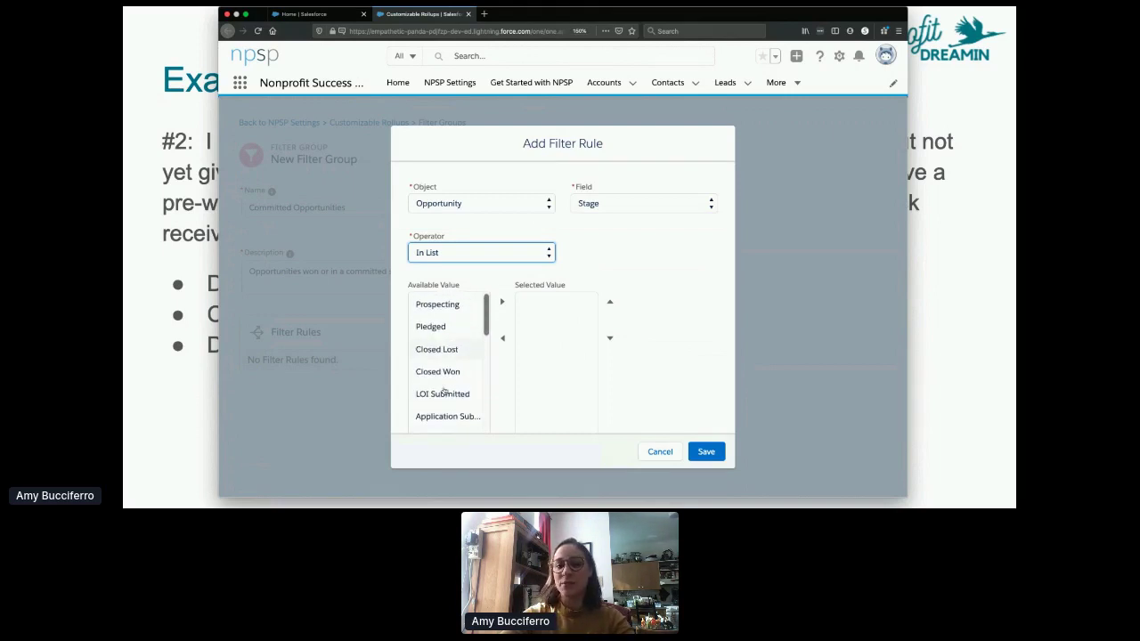
{"action": "scroll", "coordinate": [447, 416], "scroll_direction": "down", "scroll_amount": 5}
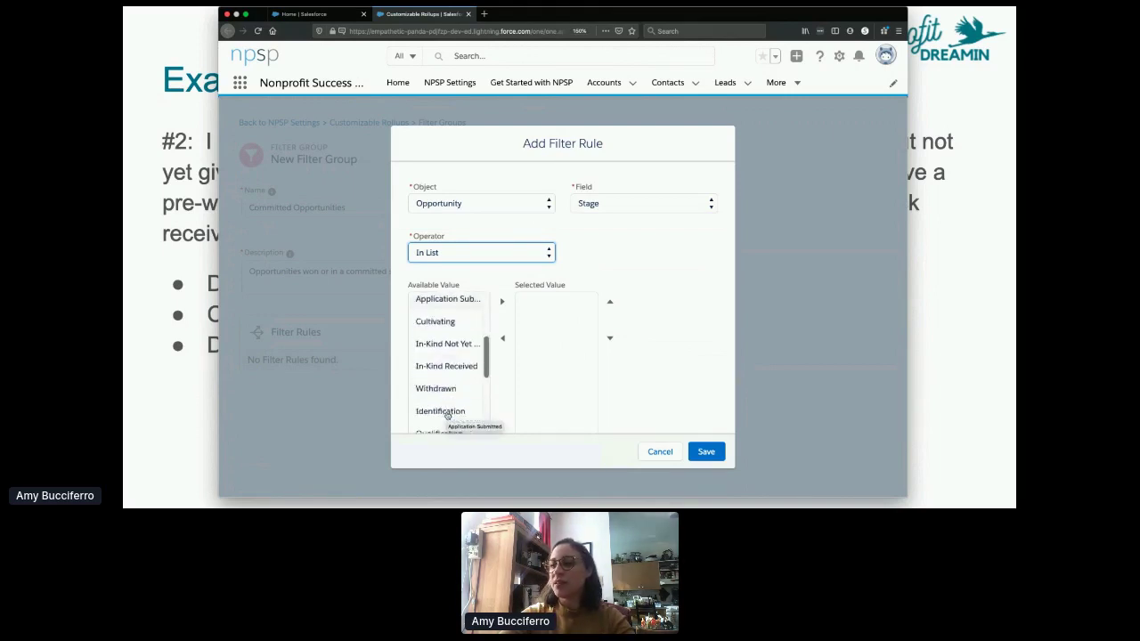
{"action": "scroll", "coordinate": [447, 416], "scroll_direction": "down", "scroll_amount": 3}
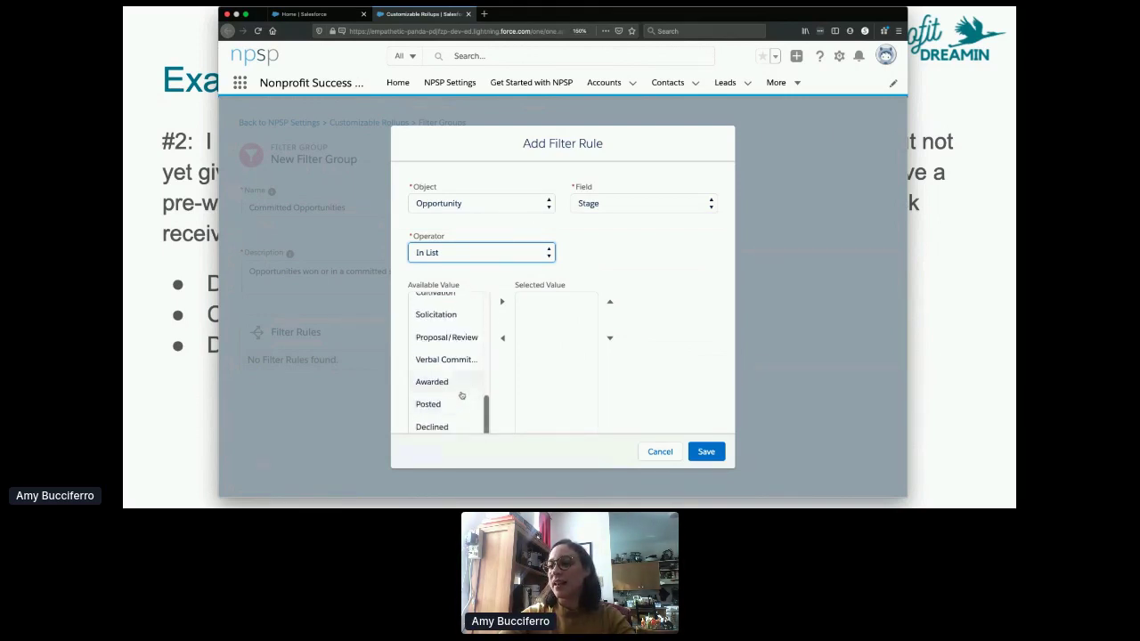
{"action": "left_click", "coordinate": [448, 383]}
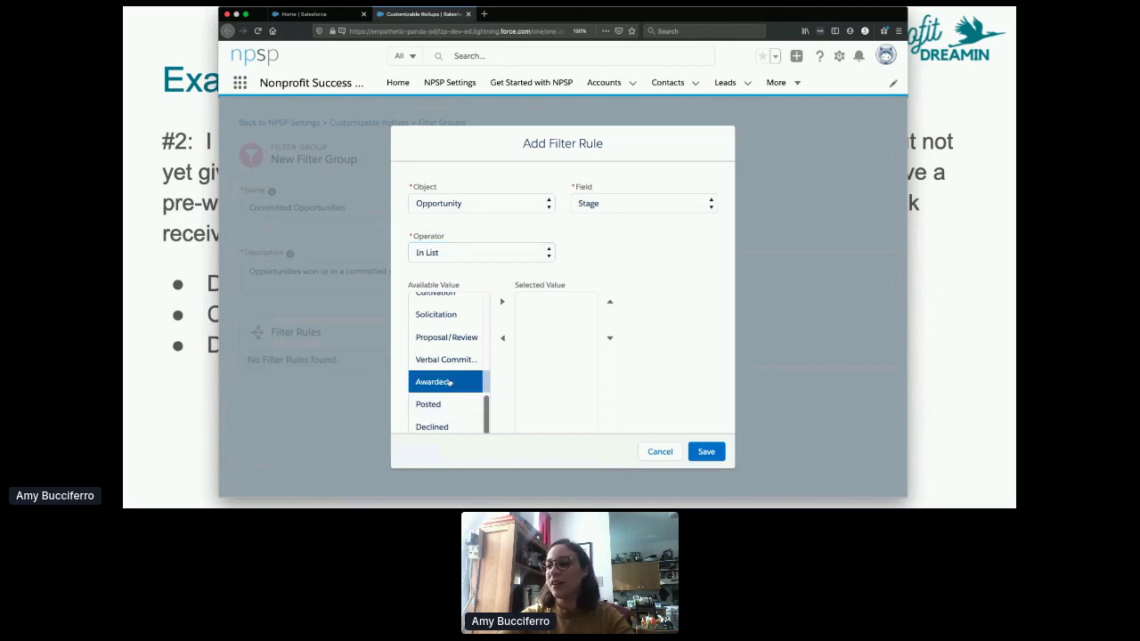
{"action": "left_click", "coordinate": [503, 303]}
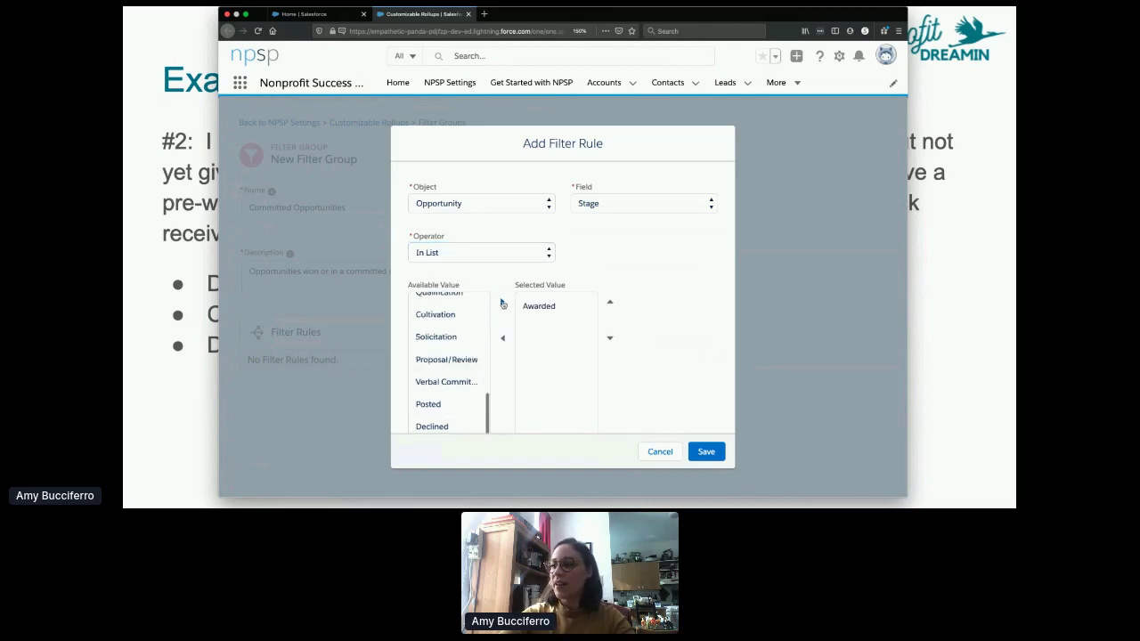
Add Posted and Verbal Commitment to the Stage rule's selected values and save the rule.
{"action": "left_click", "coordinate": [449, 389]}
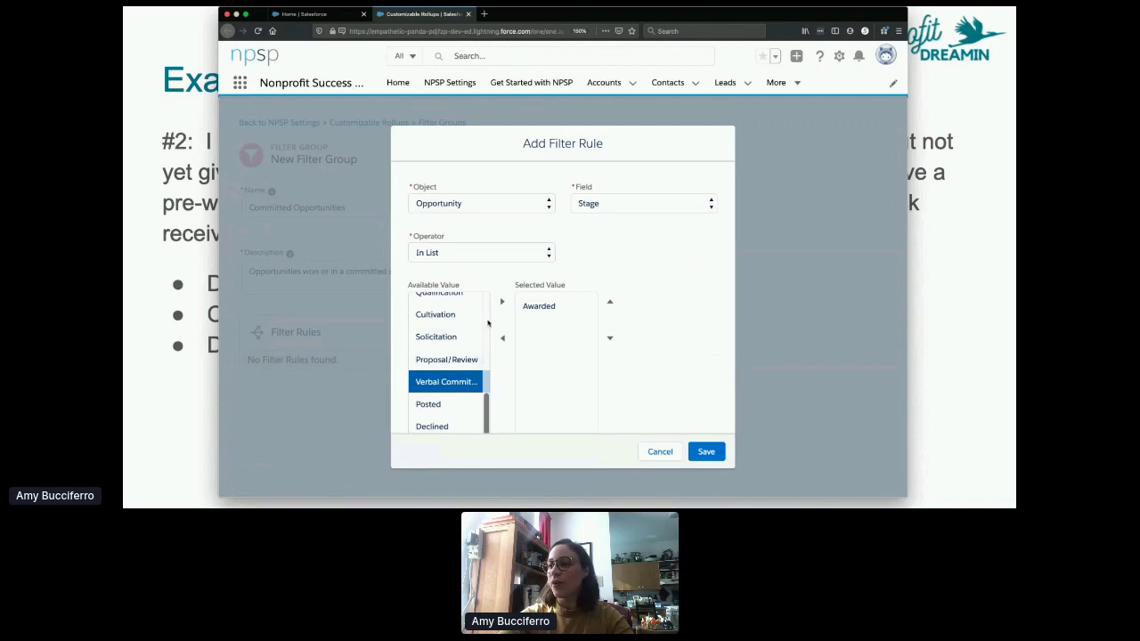
{"action": "left_click", "coordinate": [456, 408]}
{"action": "left_click", "coordinate": [502, 303]}
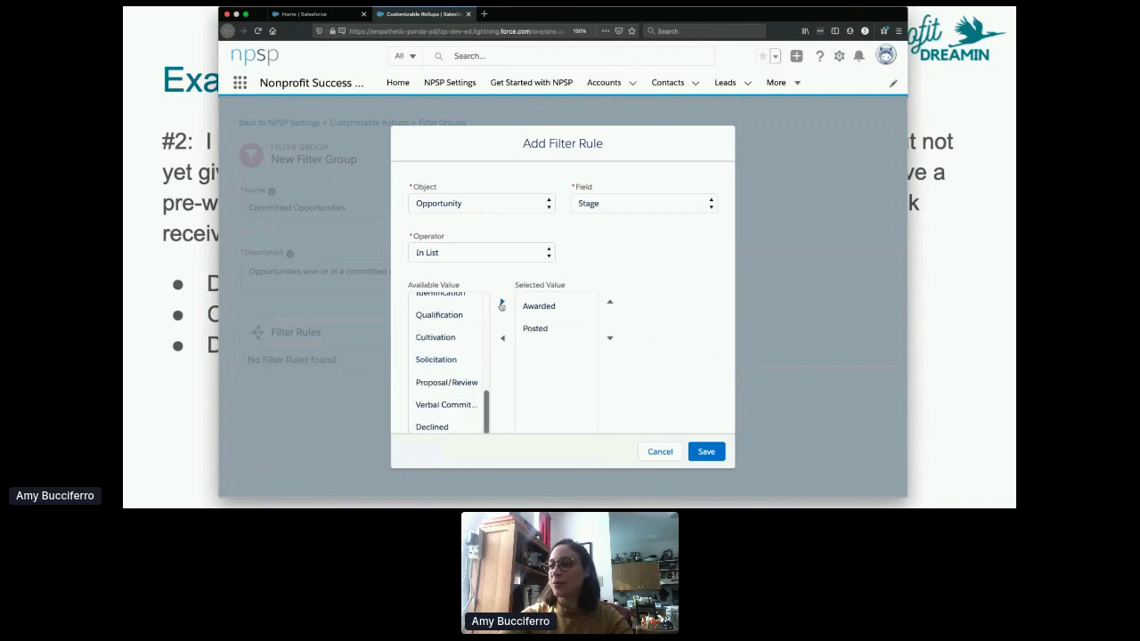
{"action": "left_click", "coordinate": [448, 403]}
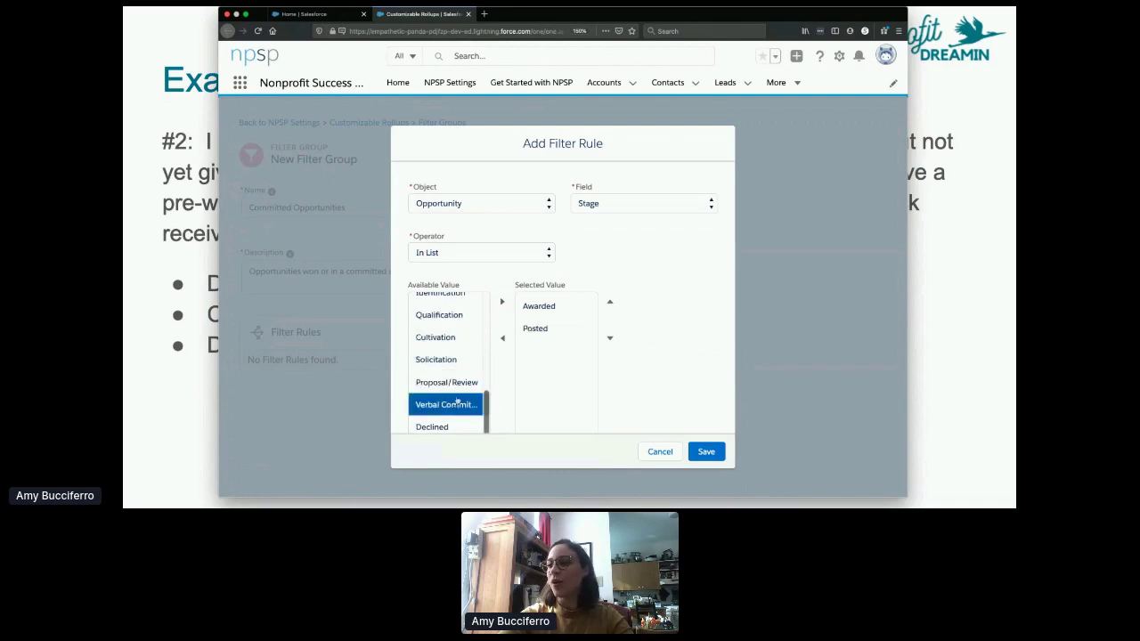
{"action": "left_click", "coordinate": [503, 302]}
{"action": "left_click", "coordinate": [706, 451]}
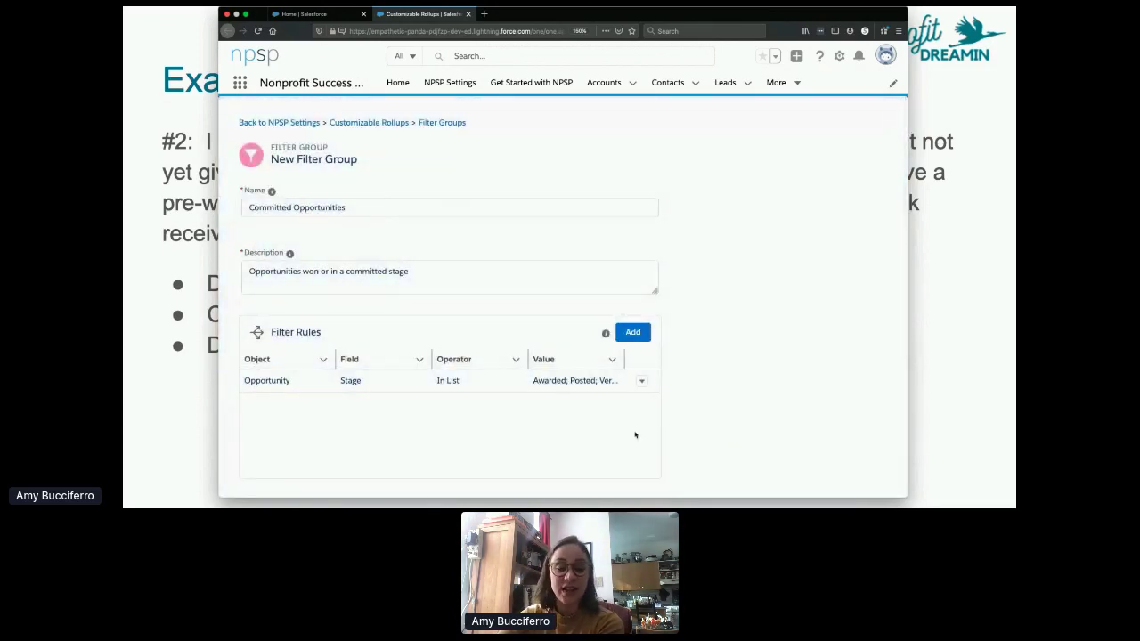
Start a second filter rule for the group with object Payment and field Paid.
{"action": "scroll", "coordinate": [636, 435], "scroll_direction": "down", "scroll_amount": 2}
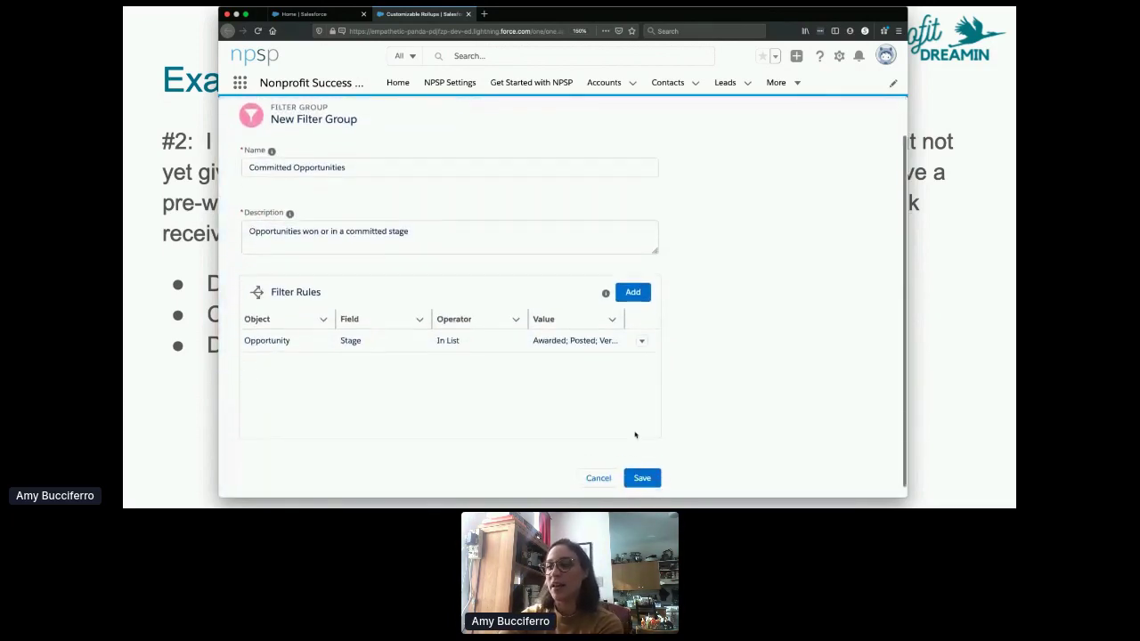
{"action": "left_click", "coordinate": [630, 284]}
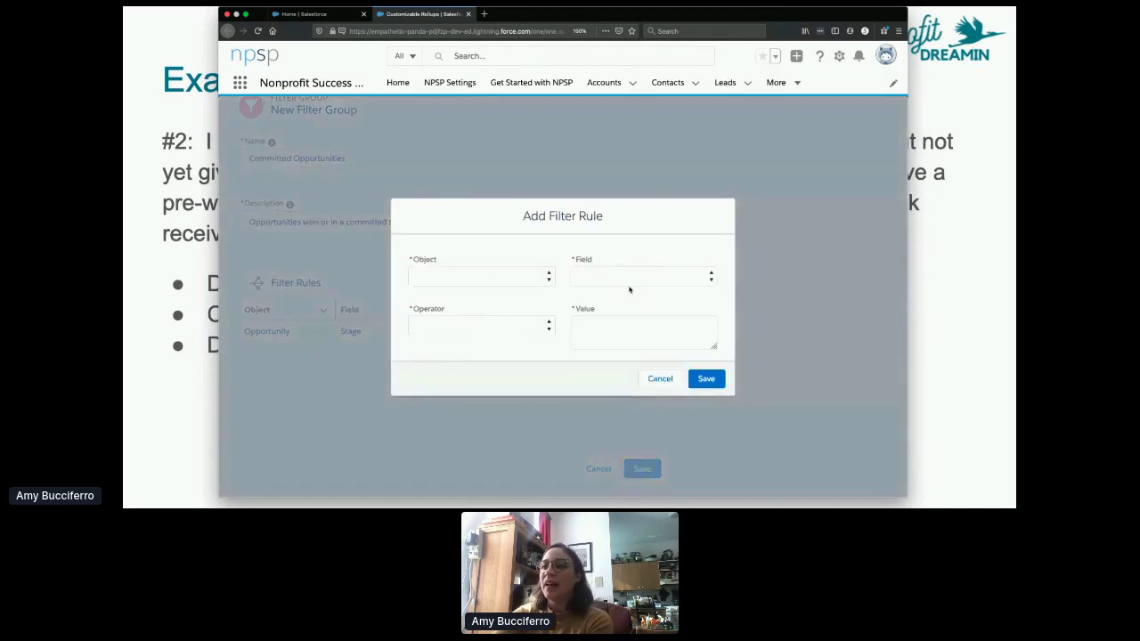
{"action": "left_click", "coordinate": [465, 277]}
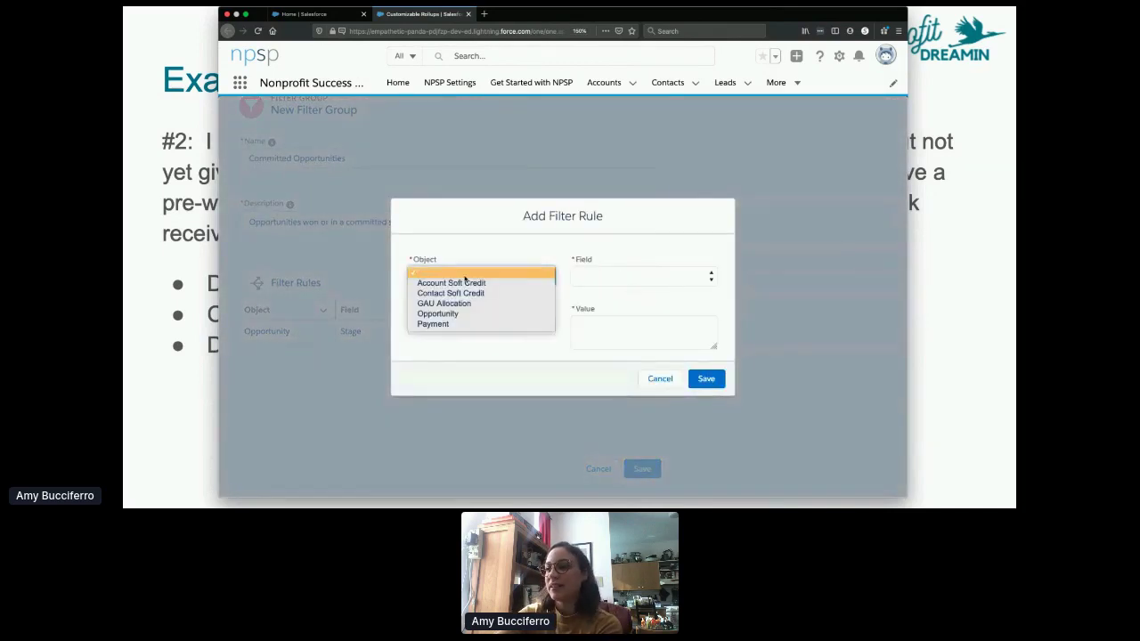
{"action": "left_click", "coordinate": [457, 325]}
{"action": "left_click", "coordinate": [613, 280]}
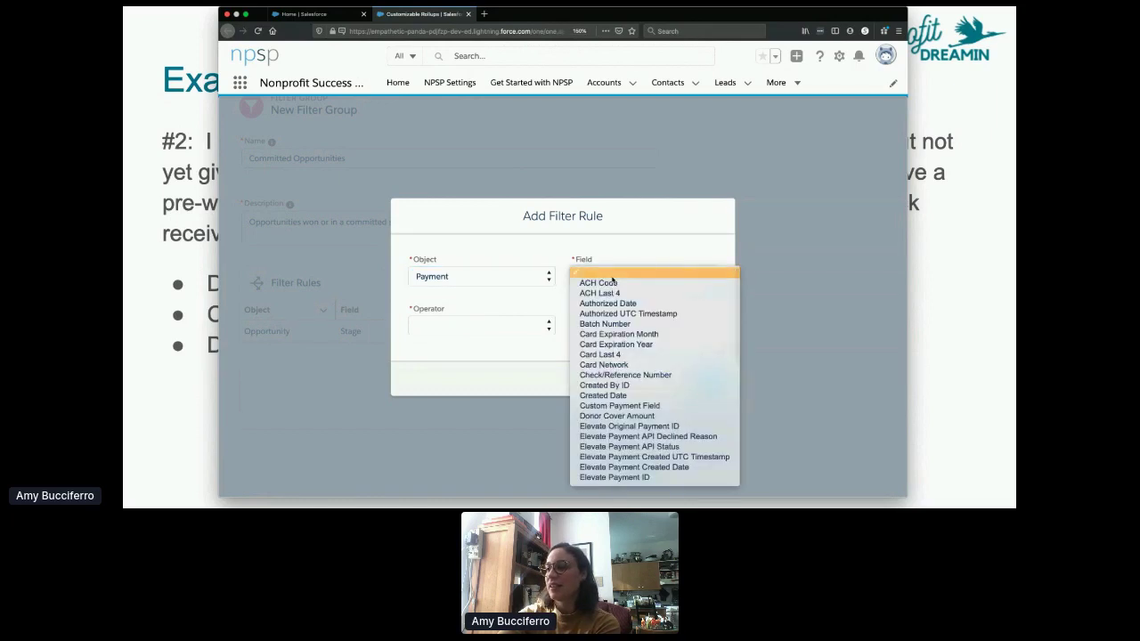
{"action": "scroll", "coordinate": [615, 303], "scroll_direction": "down", "scroll_amount": 4}
{"action": "scroll", "coordinate": [616, 313], "scroll_direction": "down", "scroll_amount": 2}
{"action": "left_click", "coordinate": [616, 353]}
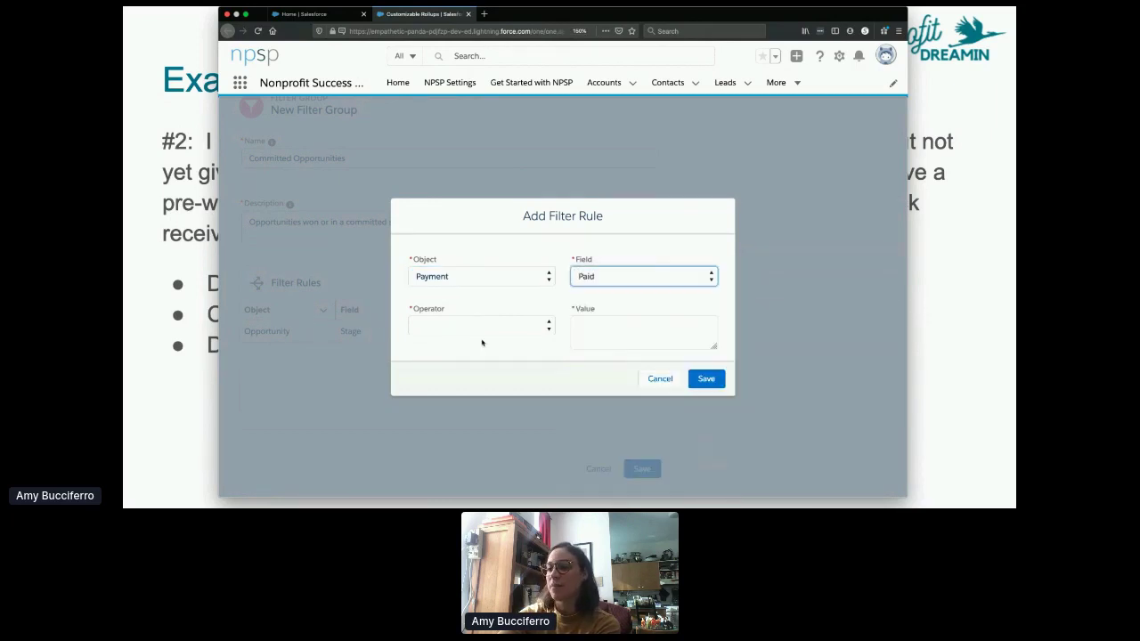
Make the Paid rule require Equals False, and save both the rule and the filter group.
{"action": "left_click", "coordinate": [475, 326]}
{"action": "left_click", "coordinate": [477, 334]}
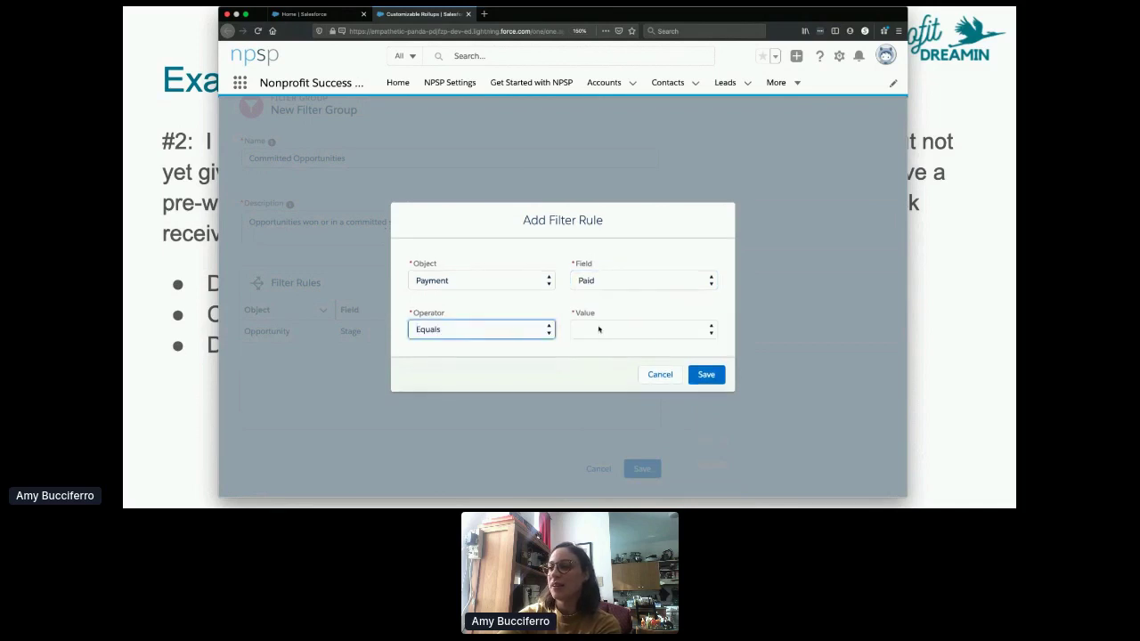
{"action": "left_click", "coordinate": [601, 330]}
{"action": "left_click", "coordinate": [603, 349]}
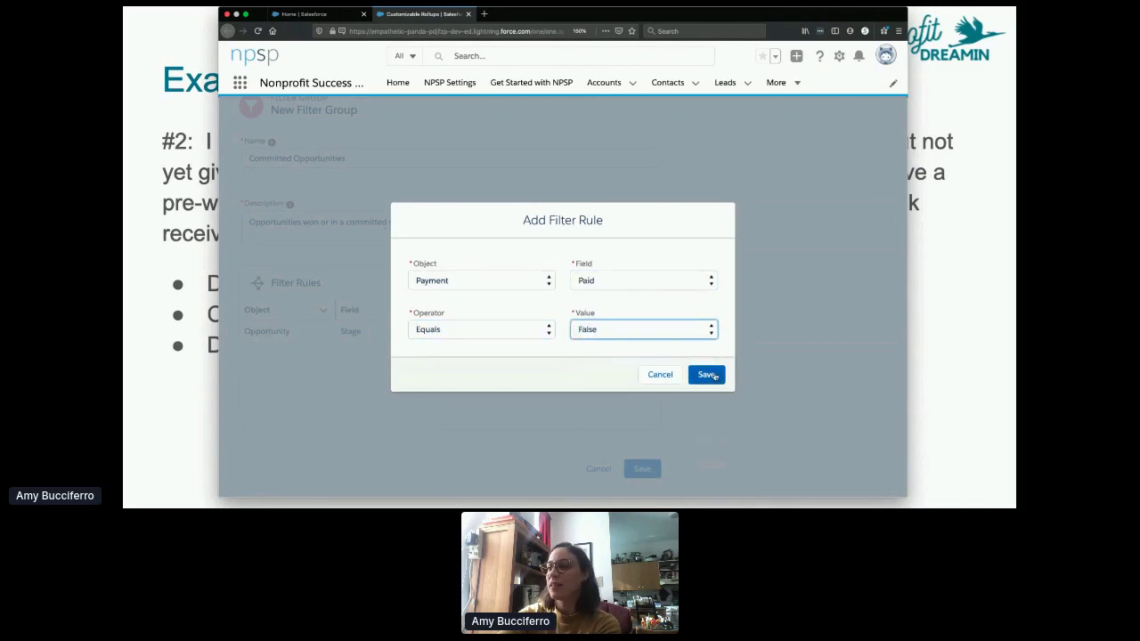
{"action": "left_click", "coordinate": [715, 375]}
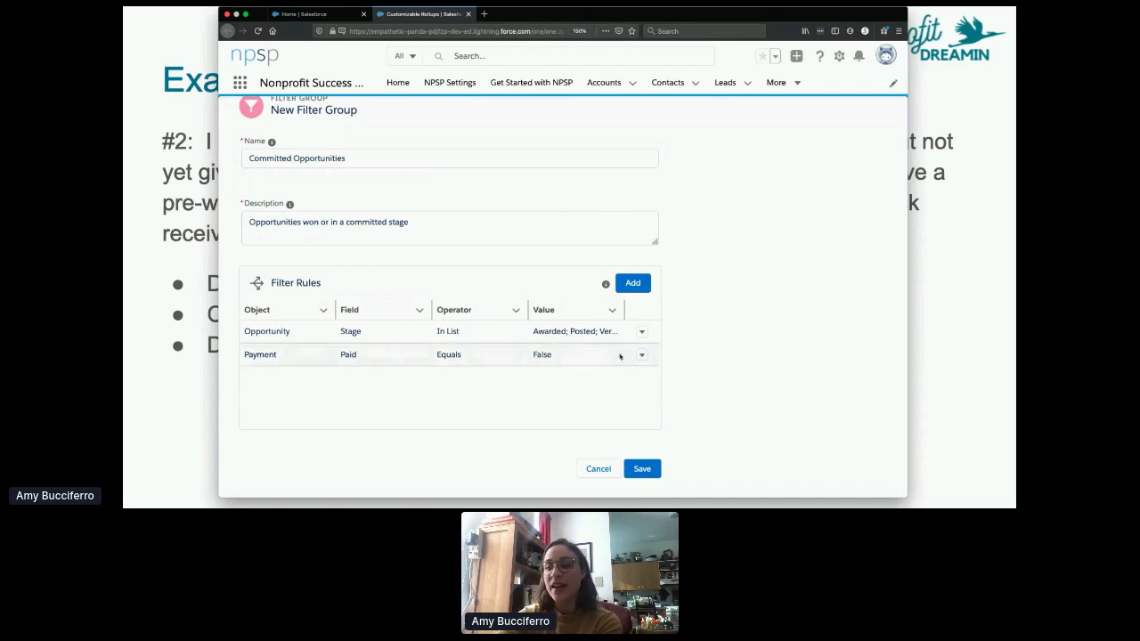
{"action": "left_click", "coordinate": [640, 467]}
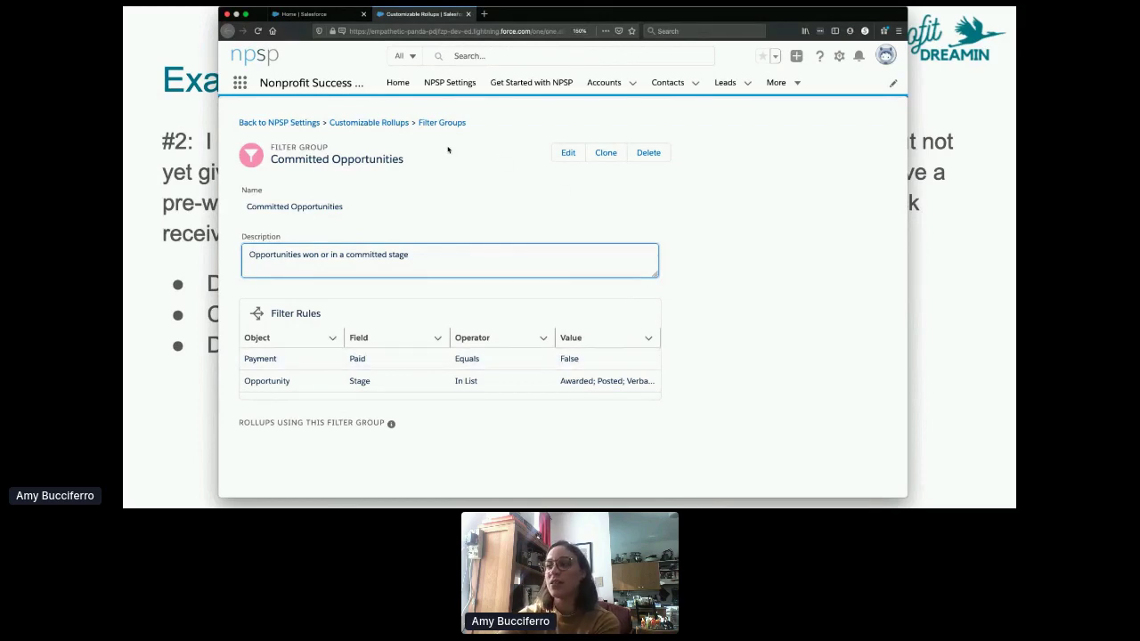
Start a new customizable rollup with target object Account and target field Outstanding Committment.
{"action": "left_click", "coordinate": [377, 127]}
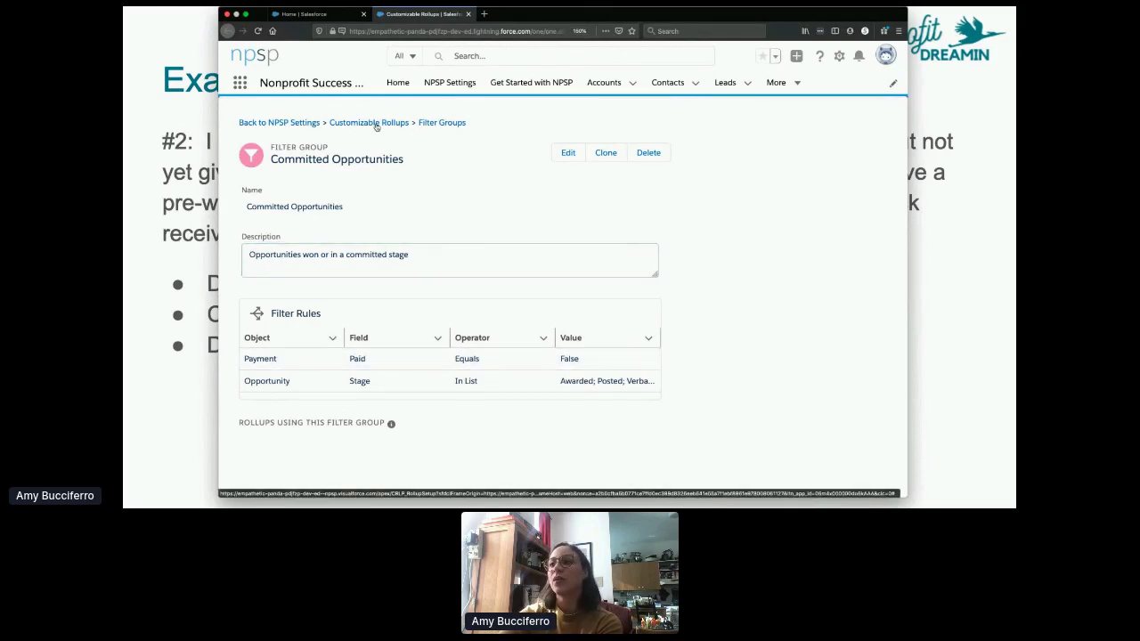
{"action": "left_click", "coordinate": [776, 155]}
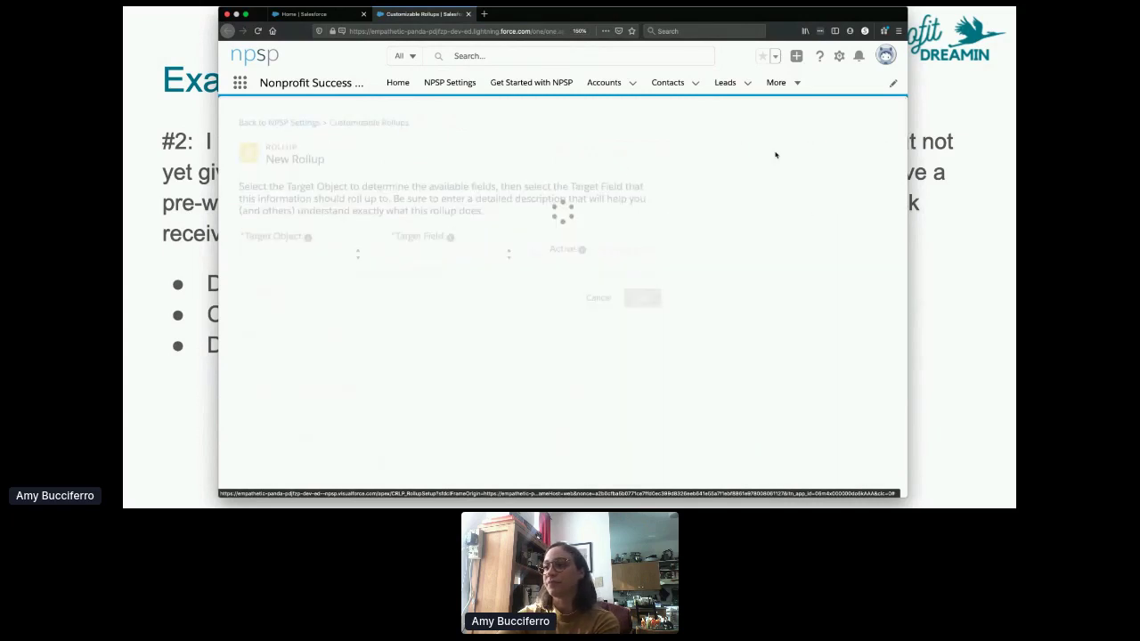
{"action": "left_click", "coordinate": [315, 253]}
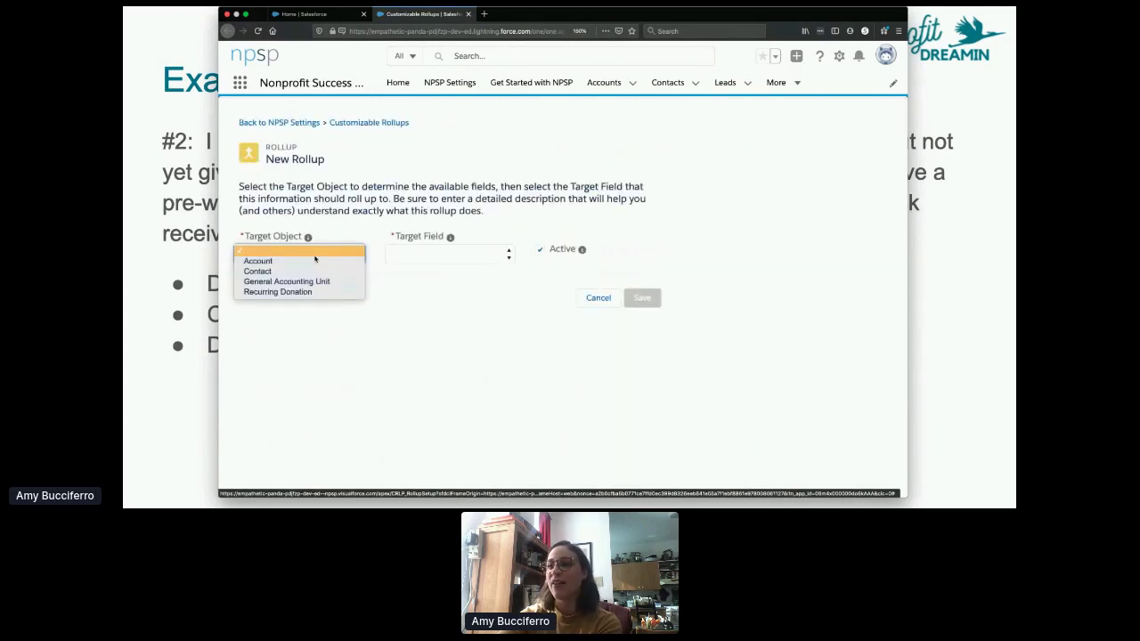
{"action": "left_click", "coordinate": [315, 261]}
{"action": "left_click", "coordinate": [423, 255]}
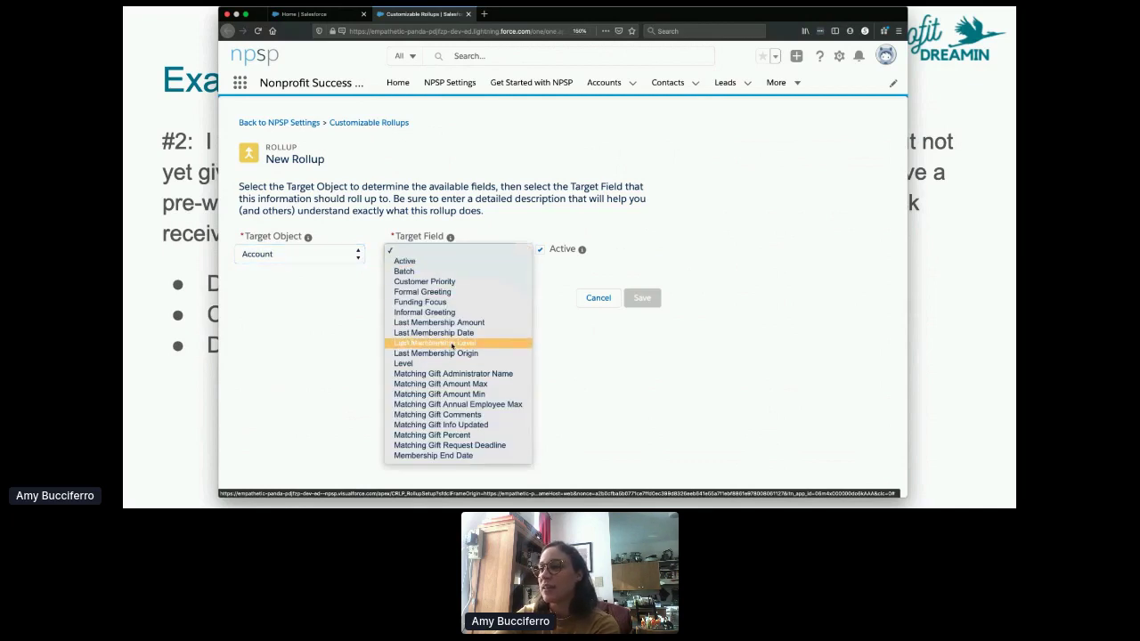
{"action": "scroll", "coordinate": [453, 346], "scroll_direction": "down", "scroll_amount": 5}
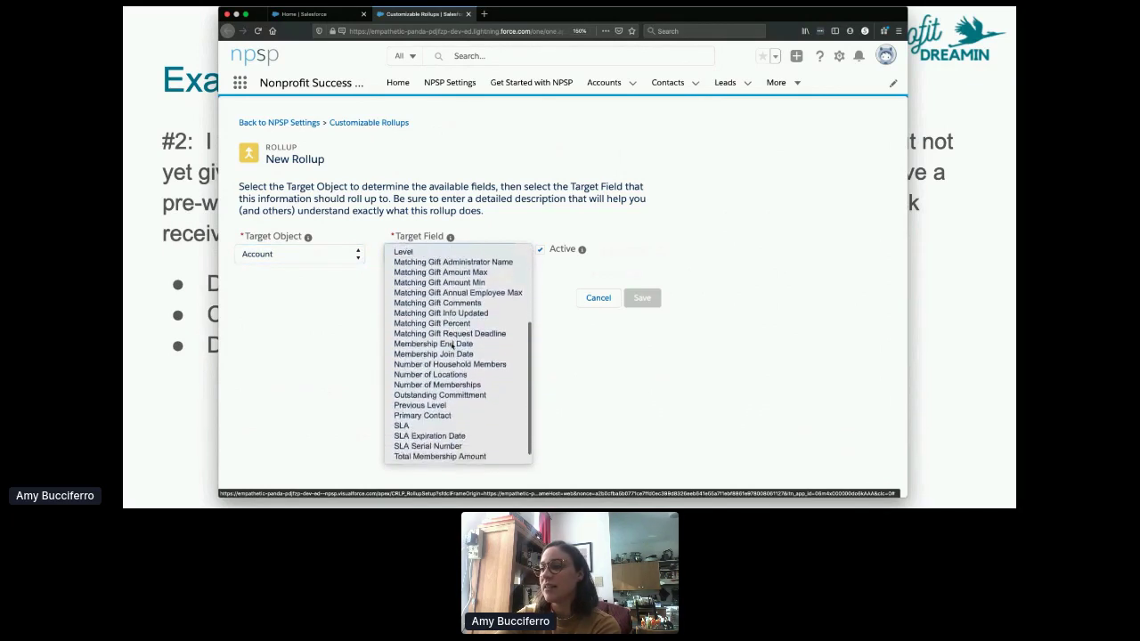
{"action": "left_click", "coordinate": [464, 397]}
Describe the rollup as "Outstanding commitment" and set its operation to Sum.
{"action": "left_click", "coordinate": [391, 287]}
{"action": "type", "text": "OUtst"}
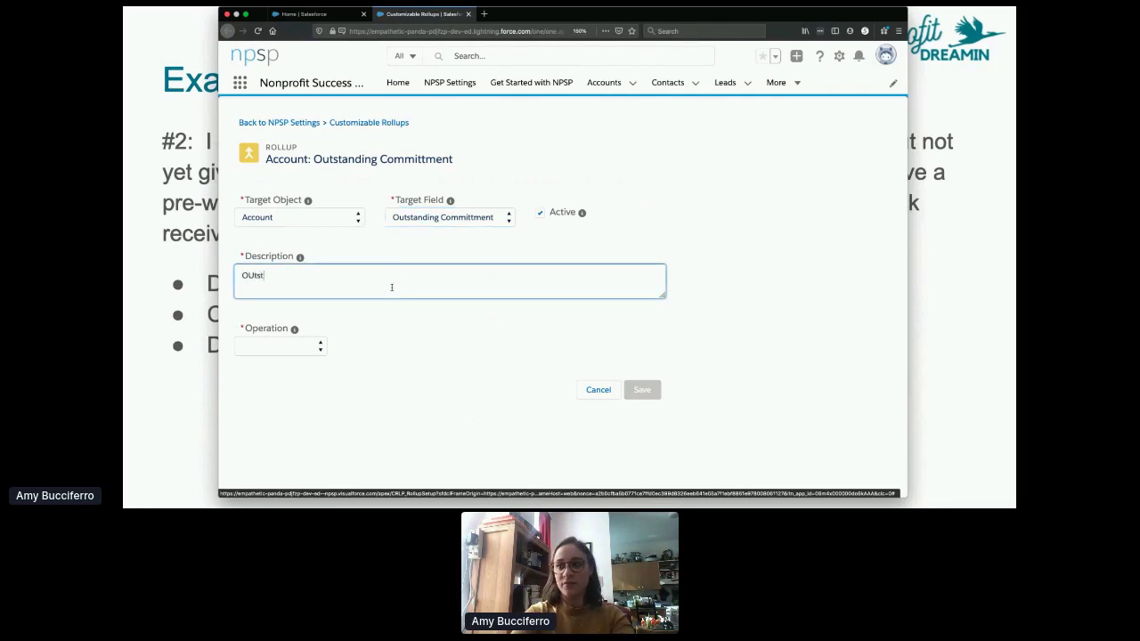
{"action": "type", "text": "anding committment"}
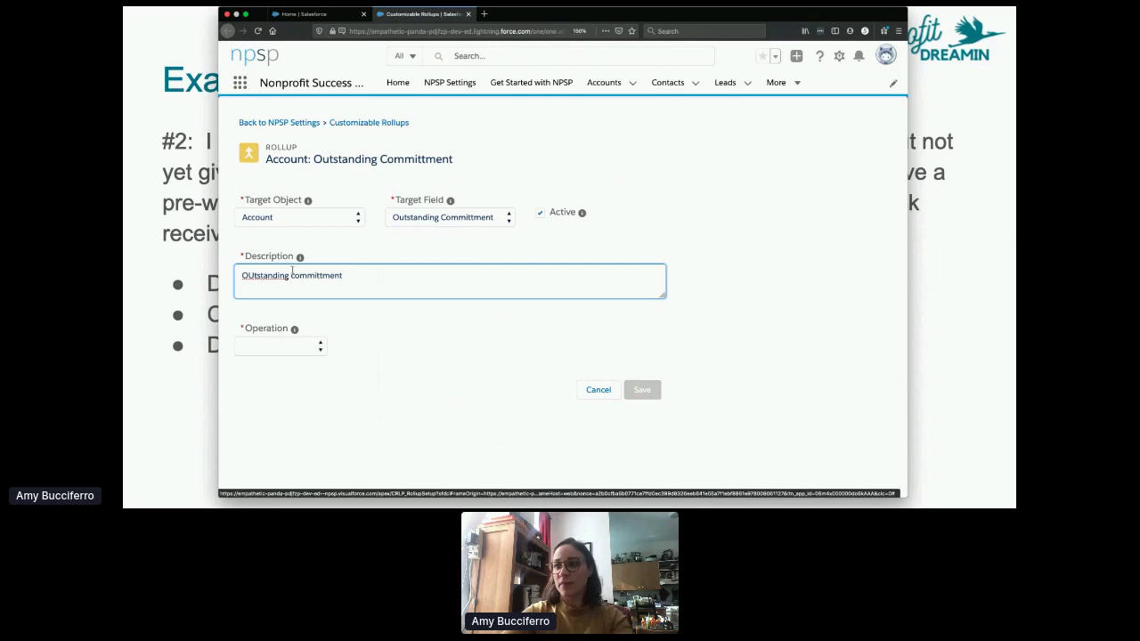
{"action": "left_click", "coordinate": [251, 276]}
{"action": "key", "text": "BackSpace"}
{"action": "type", "text": "u"}
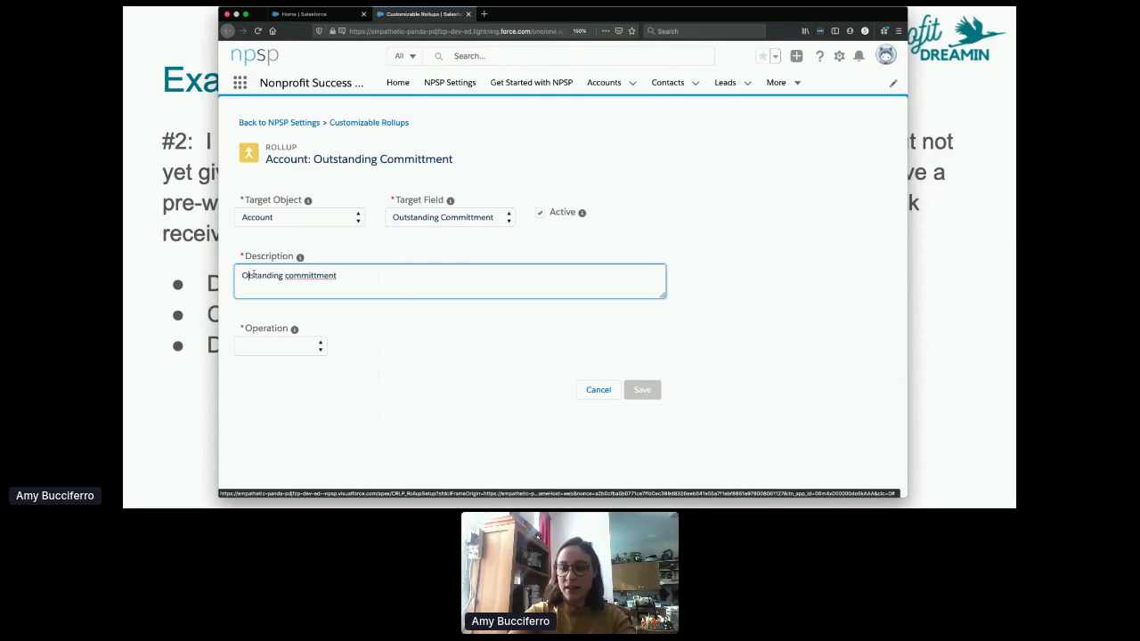
{"action": "double_click", "coordinate": [330, 293]}
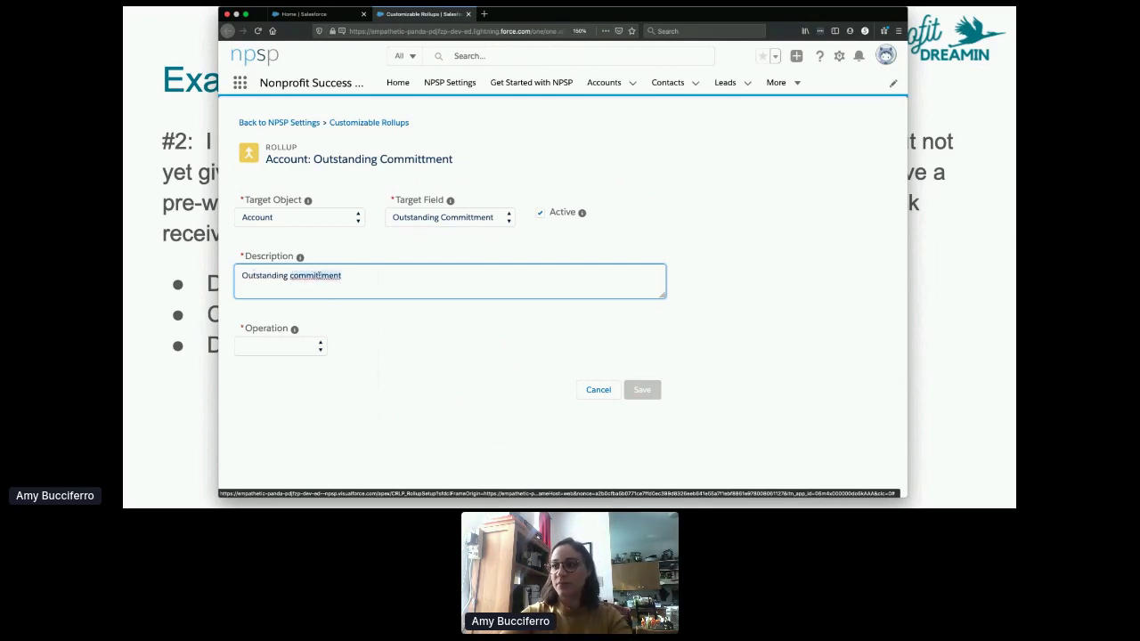
{"action": "right_click", "coordinate": [319, 276]}
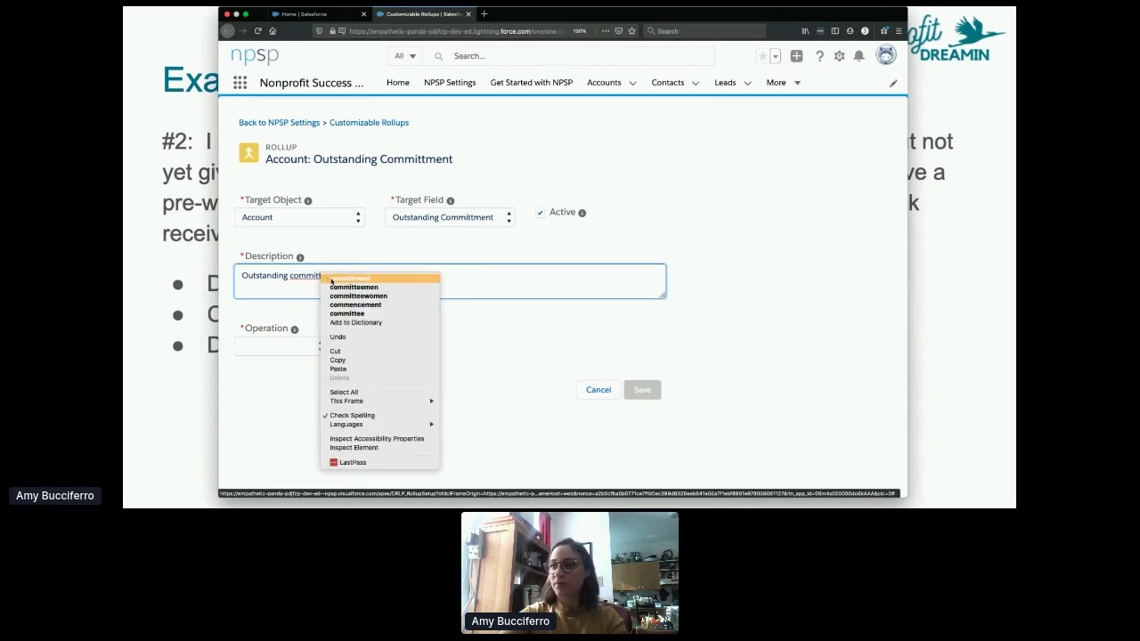
{"action": "left_click", "coordinate": [327, 287]}
{"action": "left_click", "coordinate": [278, 349]}
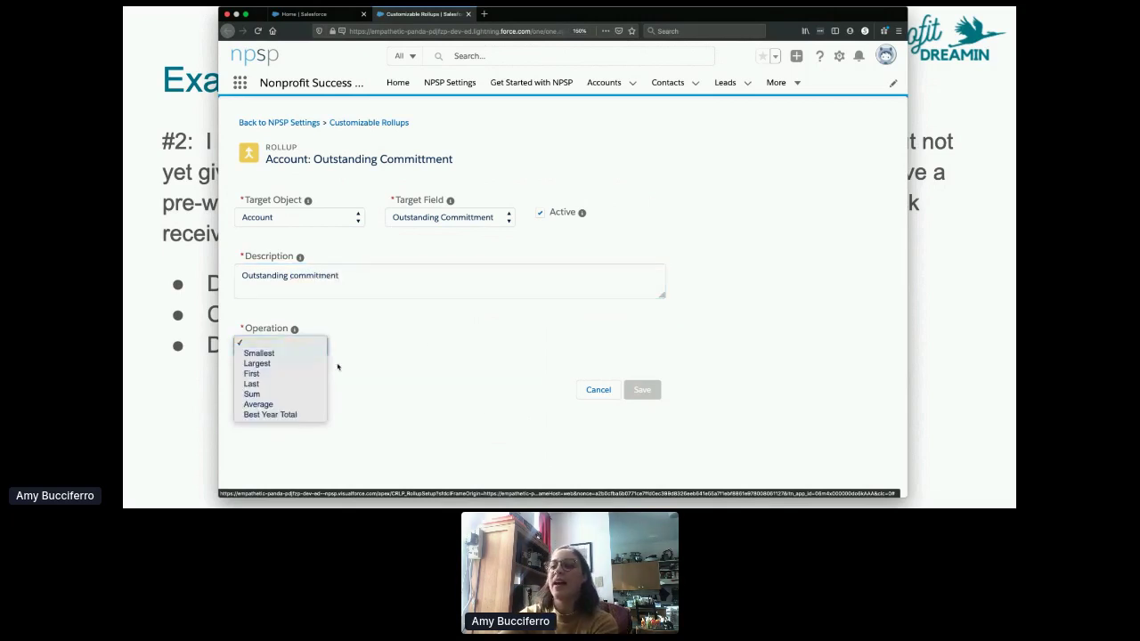
{"action": "left_click", "coordinate": [297, 394]}
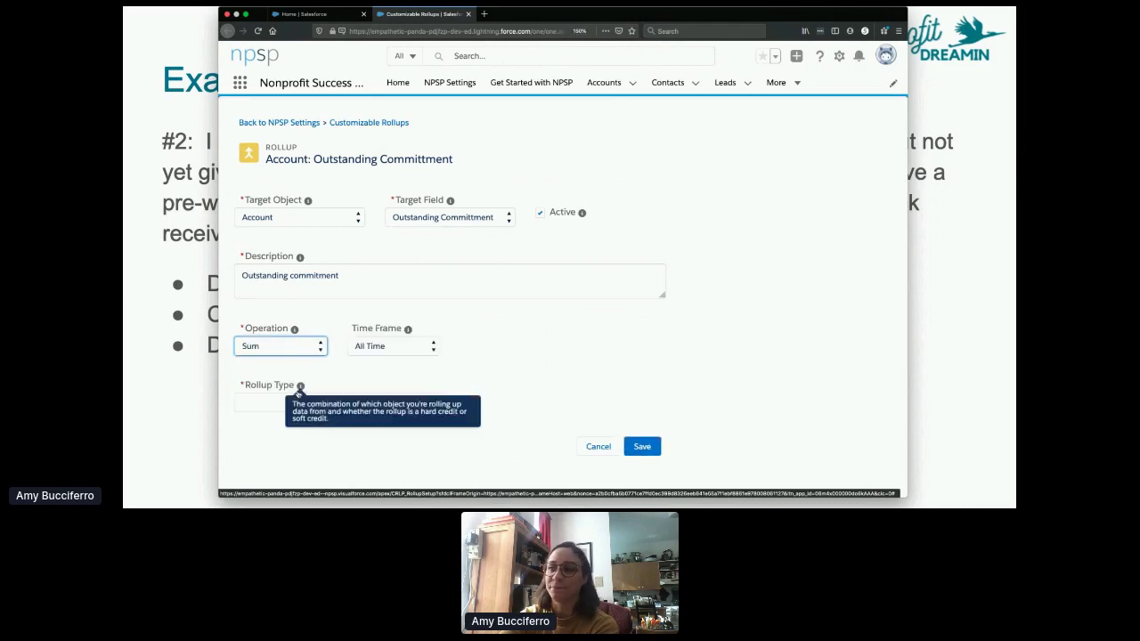
Switch the rollup's target field to SLA Serial Number and examine which operations are offered for it.
{"action": "left_click", "coordinate": [426, 218]}
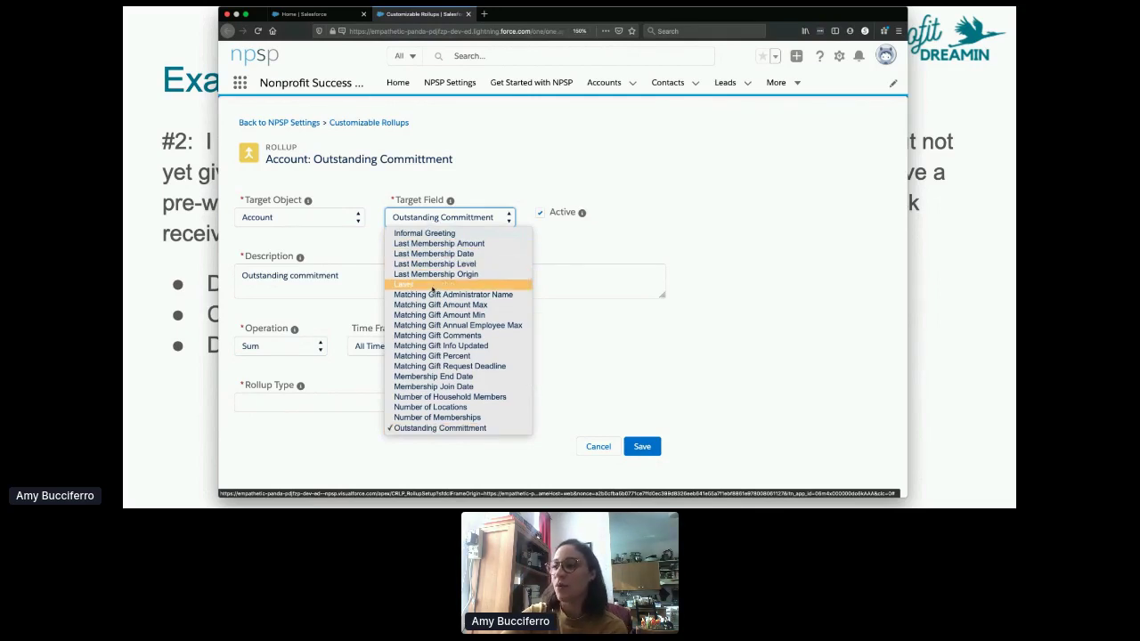
{"action": "scroll", "coordinate": [432, 288], "scroll_direction": "down", "scroll_amount": 3}
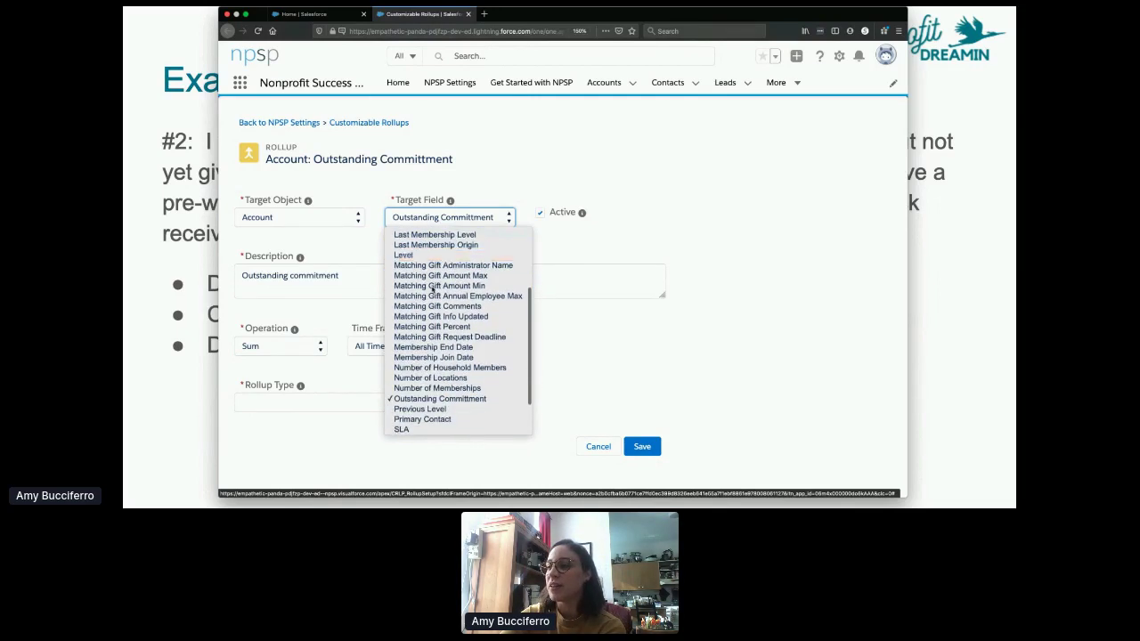
{"action": "scroll", "coordinate": [433, 285], "scroll_direction": "up", "scroll_amount": 5}
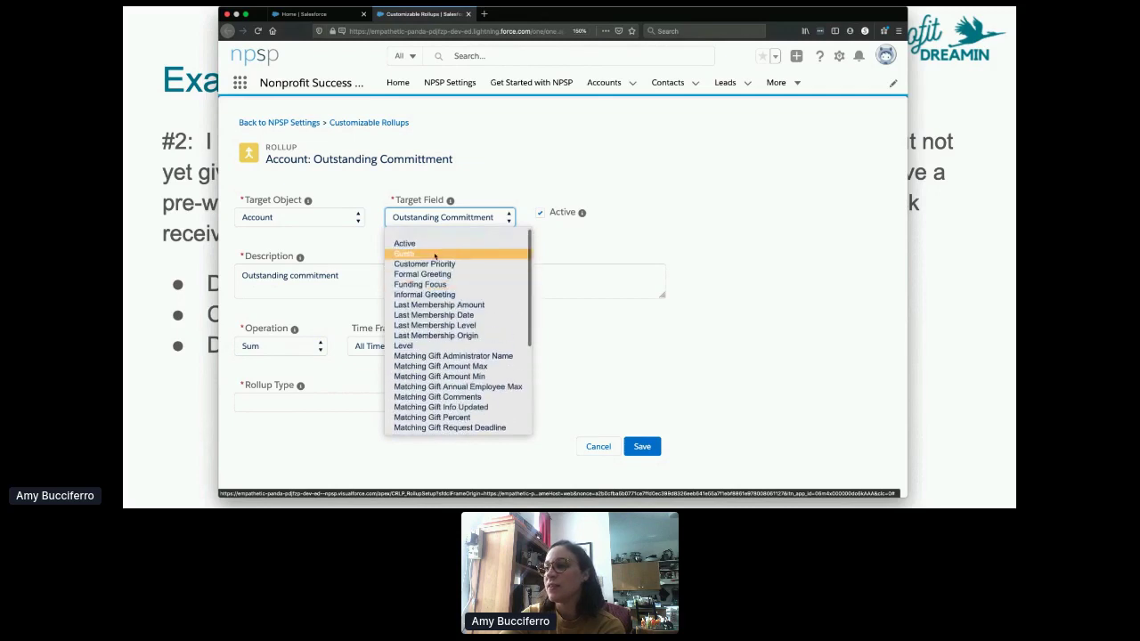
{"action": "scroll", "coordinate": [445, 330], "scroll_direction": "down", "scroll_amount": 1}
{"action": "scroll", "coordinate": [445, 329], "scroll_direction": "down", "scroll_amount": 3}
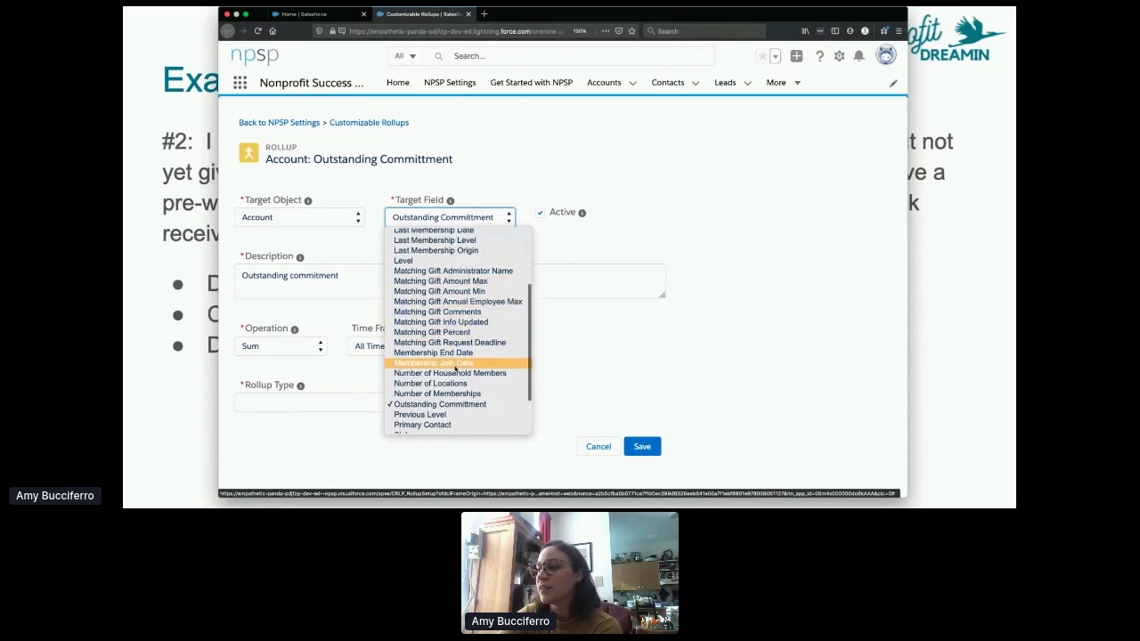
{"action": "scroll", "coordinate": [455, 365], "scroll_direction": "down", "scroll_amount": 1}
{"action": "scroll", "coordinate": [460, 397], "scroll_direction": "down", "scroll_amount": 1}
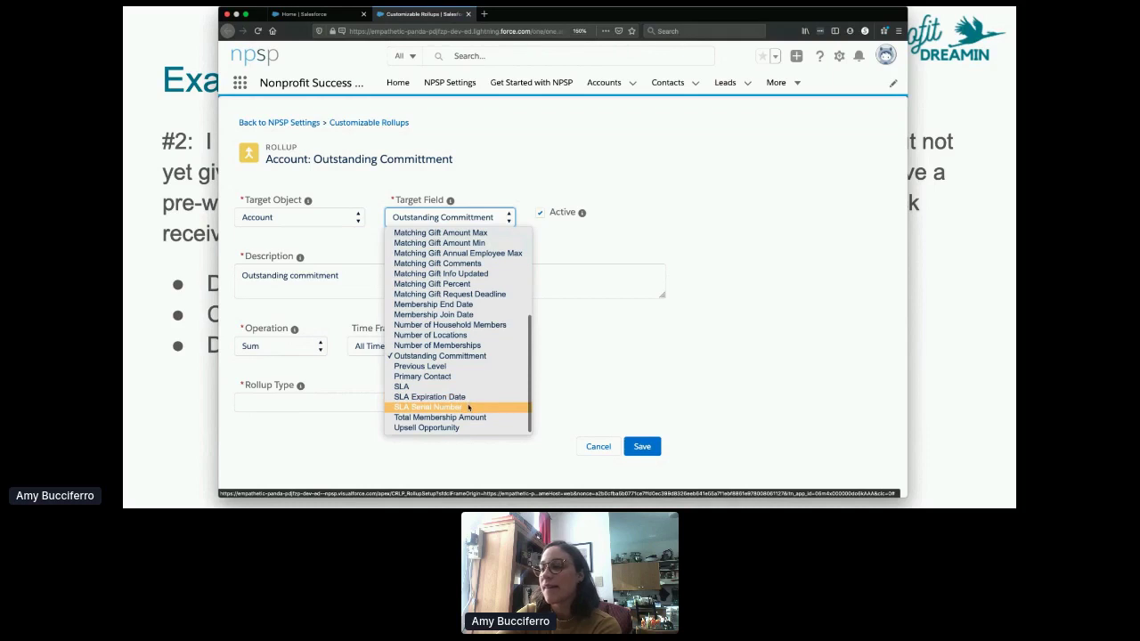
{"action": "left_click", "coordinate": [469, 407]}
{"action": "left_click", "coordinate": [272, 349]}
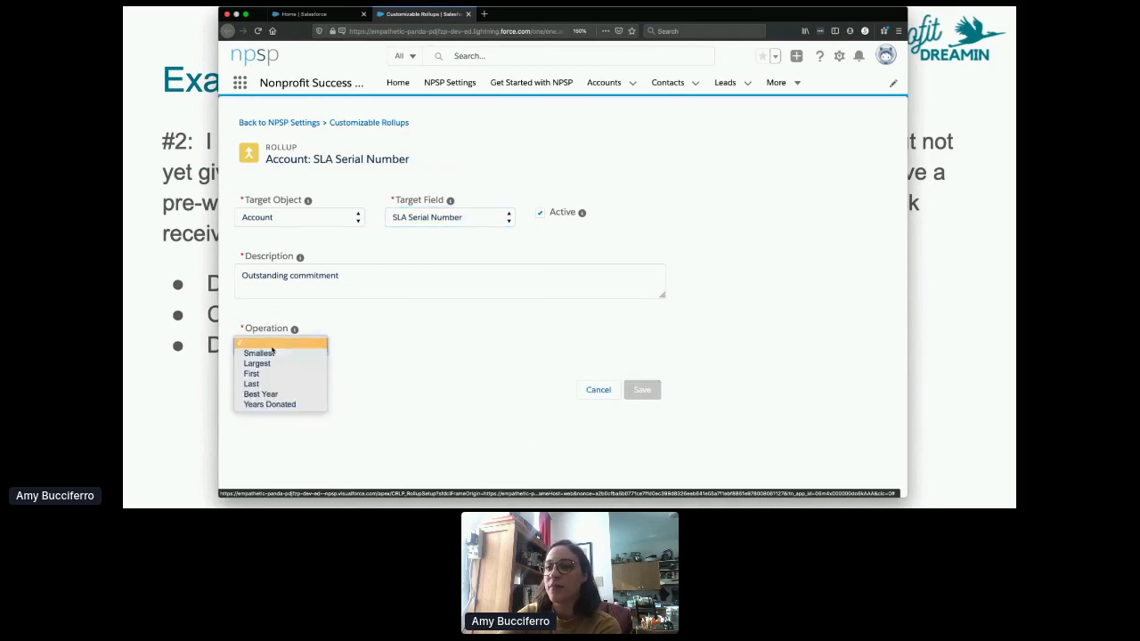
{"action": "left_click", "coordinate": [363, 314]}
{"action": "left_click", "coordinate": [312, 345]}
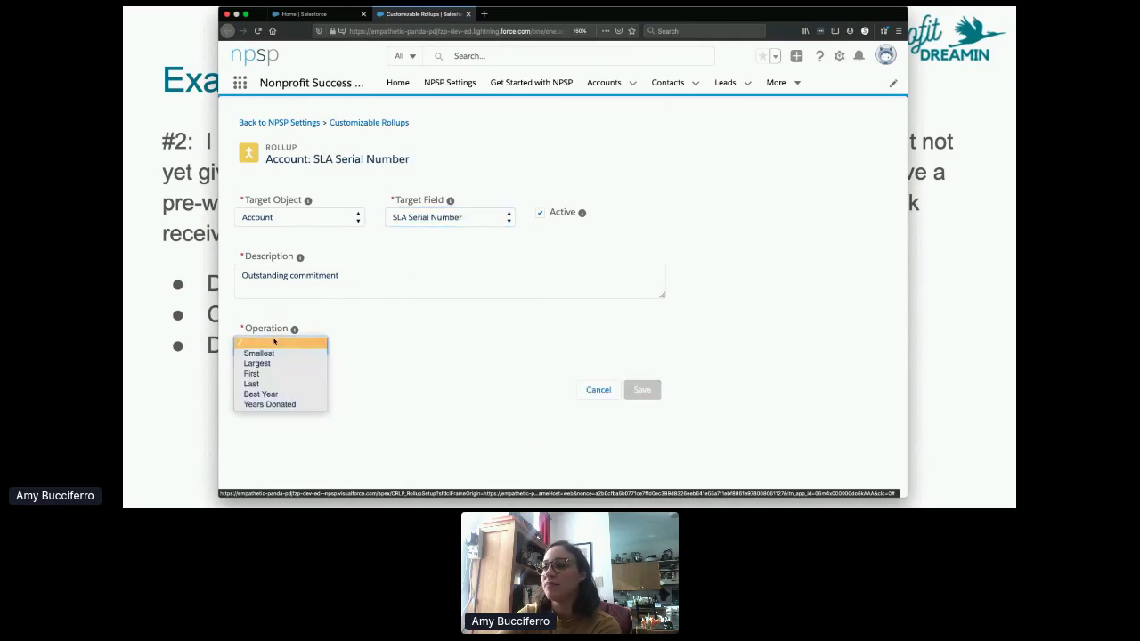
{"action": "left_click", "coordinate": [403, 375]}
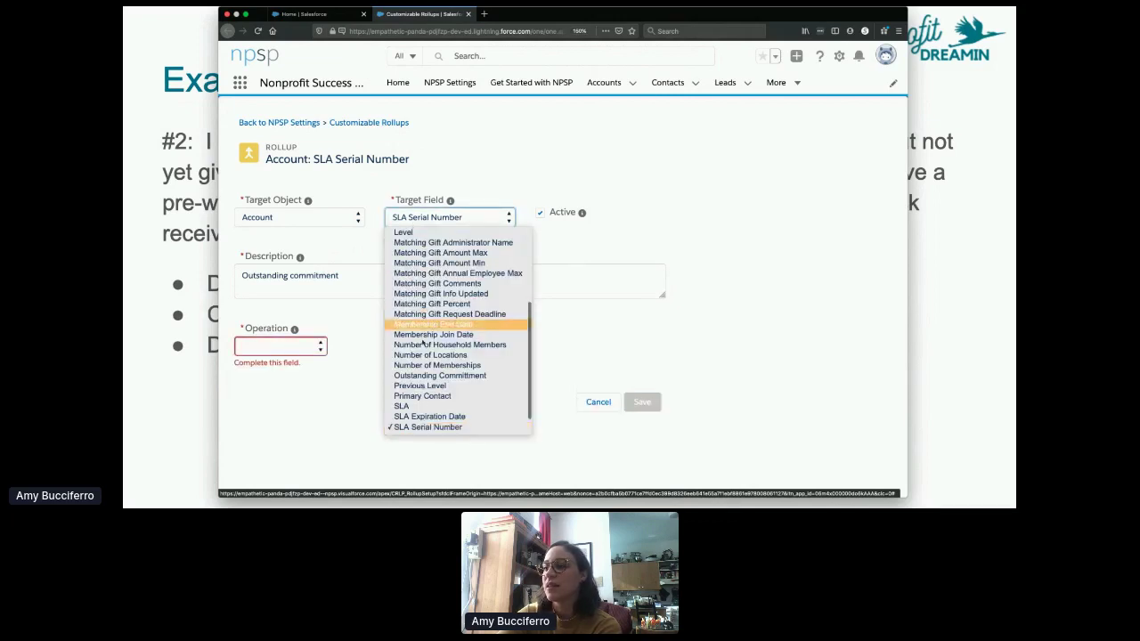
Switch the target field to Number of Memberships and examine the operations offered for this field.
{"action": "left_click", "coordinate": [429, 367]}
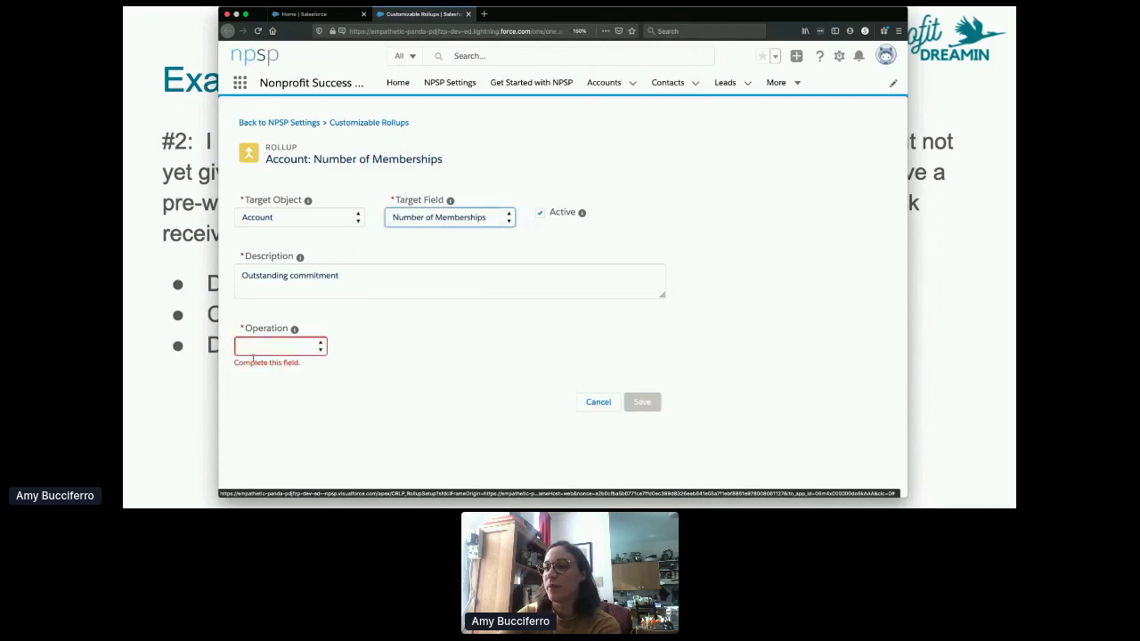
{"action": "left_click", "coordinate": [416, 355]}
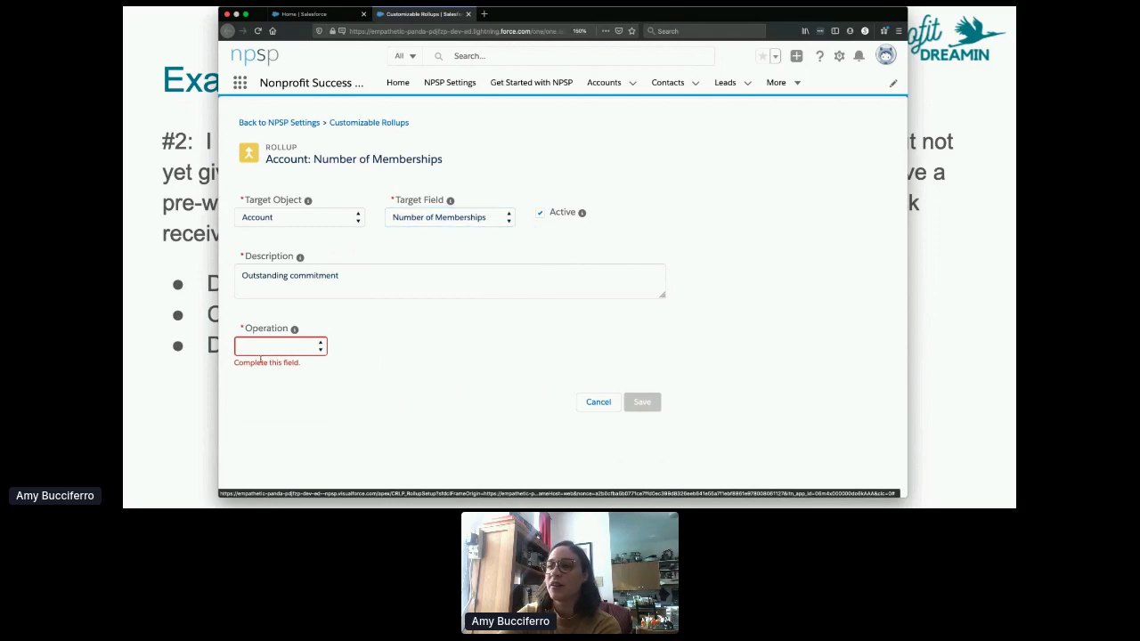
{"action": "left_click", "coordinate": [276, 348]}
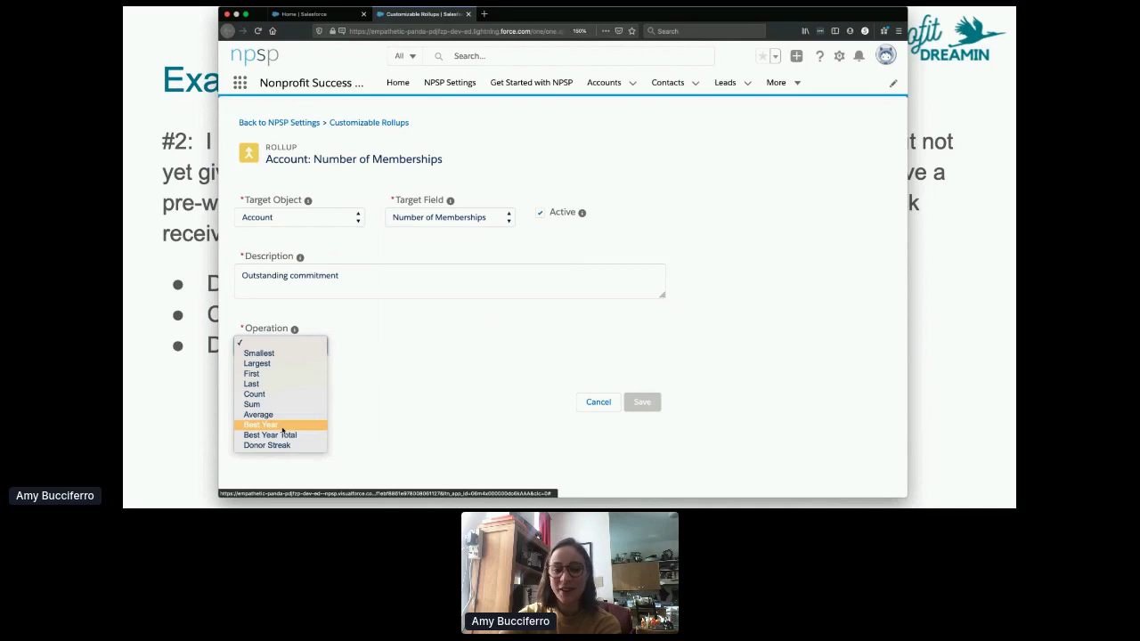
{"action": "left_click", "coordinate": [386, 388]}
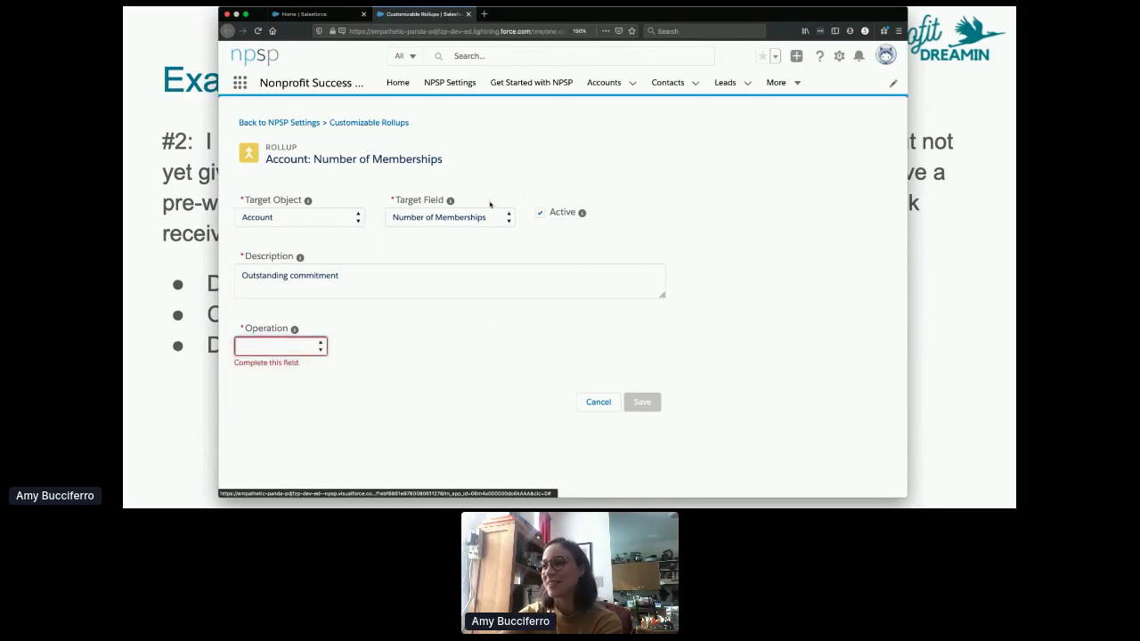
Set the rollup's target field back to Outstanding Committment.
{"action": "left_click", "coordinate": [452, 218]}
{"action": "scroll", "coordinate": [450, 341], "scroll_direction": "up", "scroll_amount": 2}
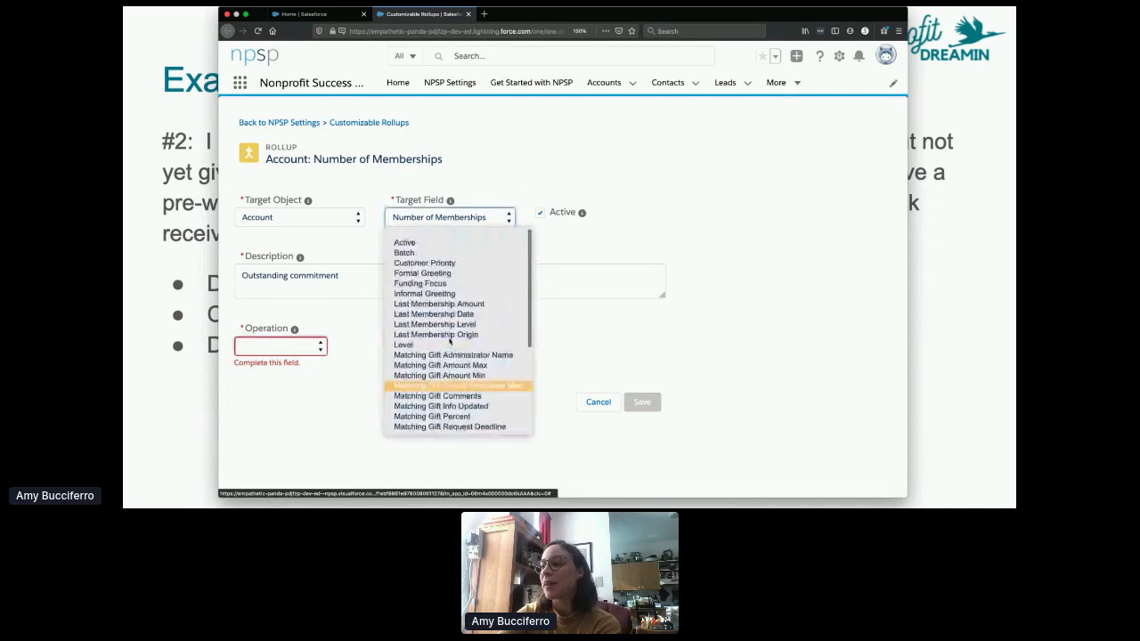
{"action": "scroll", "coordinate": [450, 342], "scroll_direction": "down", "scroll_amount": 4}
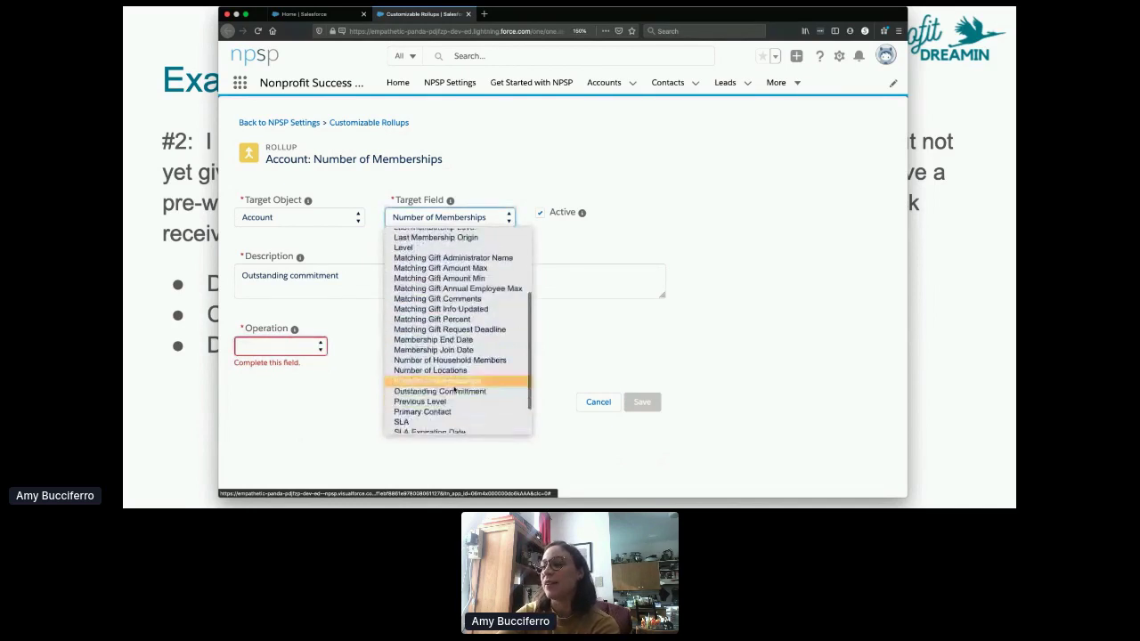
{"action": "left_click", "coordinate": [454, 384]}
{"action": "left_click", "coordinate": [460, 219]}
{"action": "scroll", "coordinate": [461, 368], "scroll_direction": "down", "scroll_amount": 1}
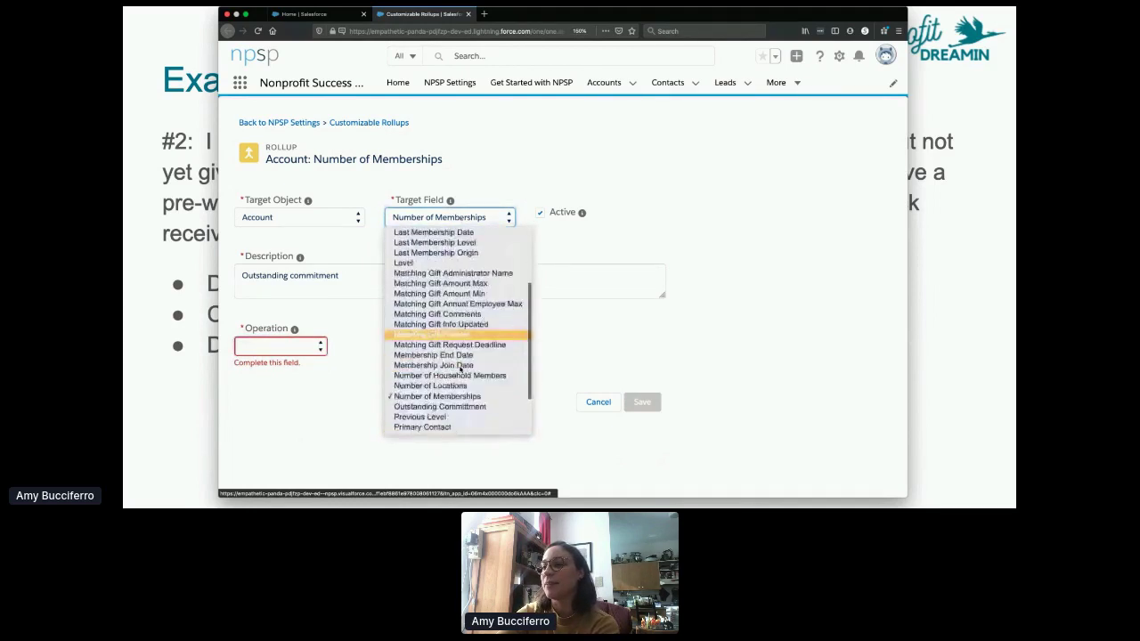
{"action": "left_click", "coordinate": [463, 406]}
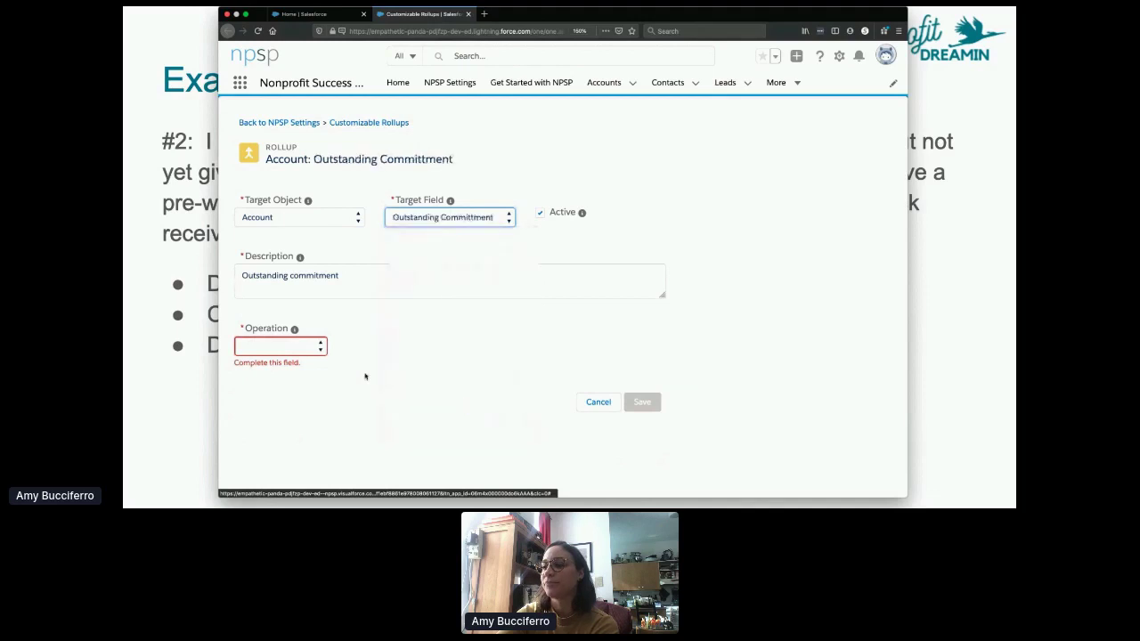
Set the operation of the Outstanding Committment rollup to Sum.
{"action": "left_click", "coordinate": [295, 348]}
{"action": "left_click", "coordinate": [348, 355]}
{"action": "left_click", "coordinate": [294, 348]}
{"action": "left_click", "coordinate": [268, 355]}
{"action": "left_click", "coordinate": [291, 348]}
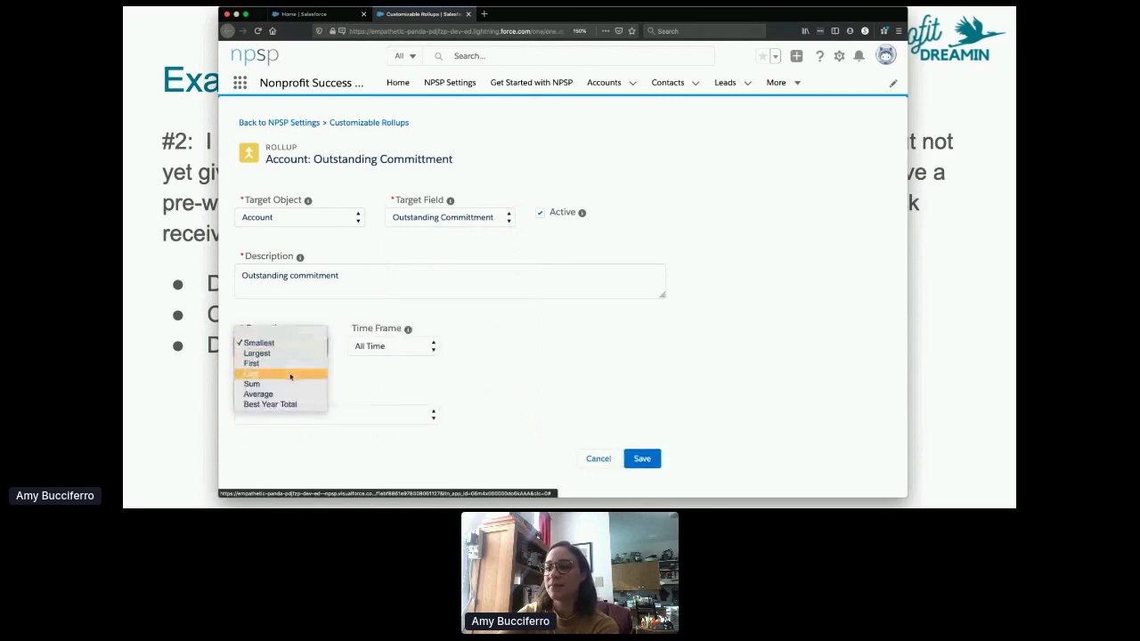
{"action": "left_click", "coordinate": [290, 384]}
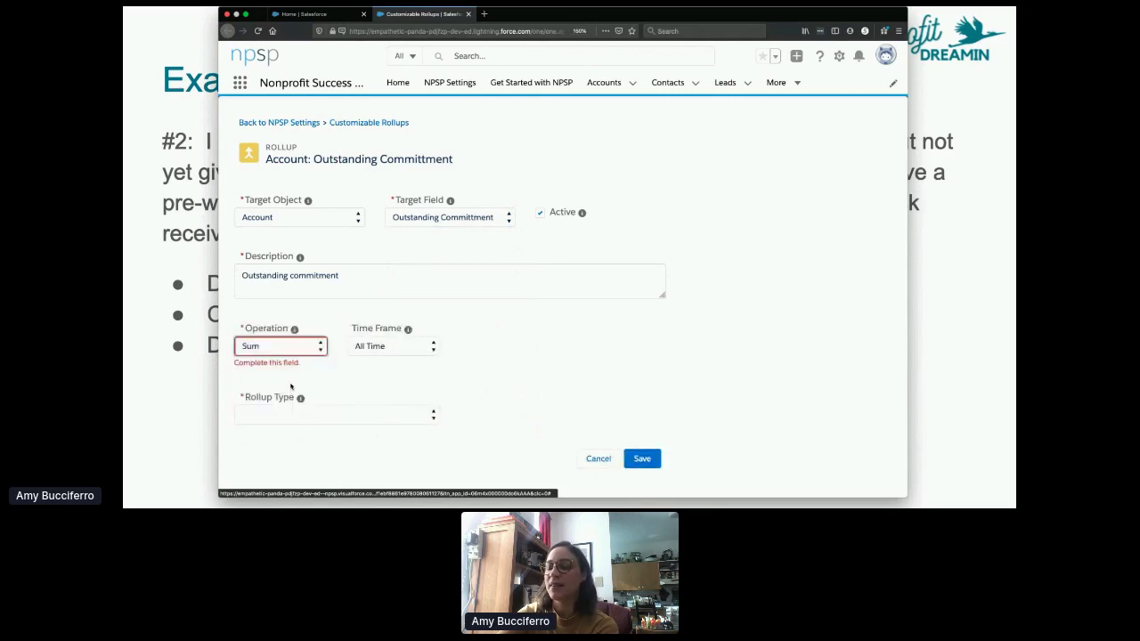
{"action": "left_click", "coordinate": [382, 387]}
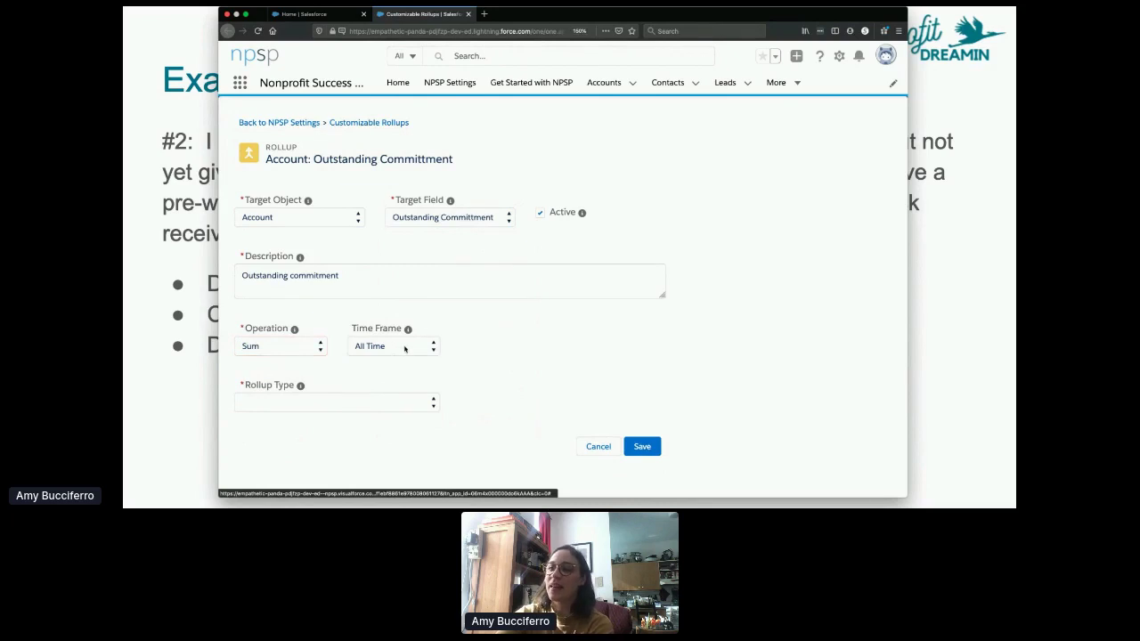
Keep the time frame at All Time and set the rollup type to Opportunity -> Account (Hard Credit).
{"action": "left_click", "coordinate": [404, 347]}
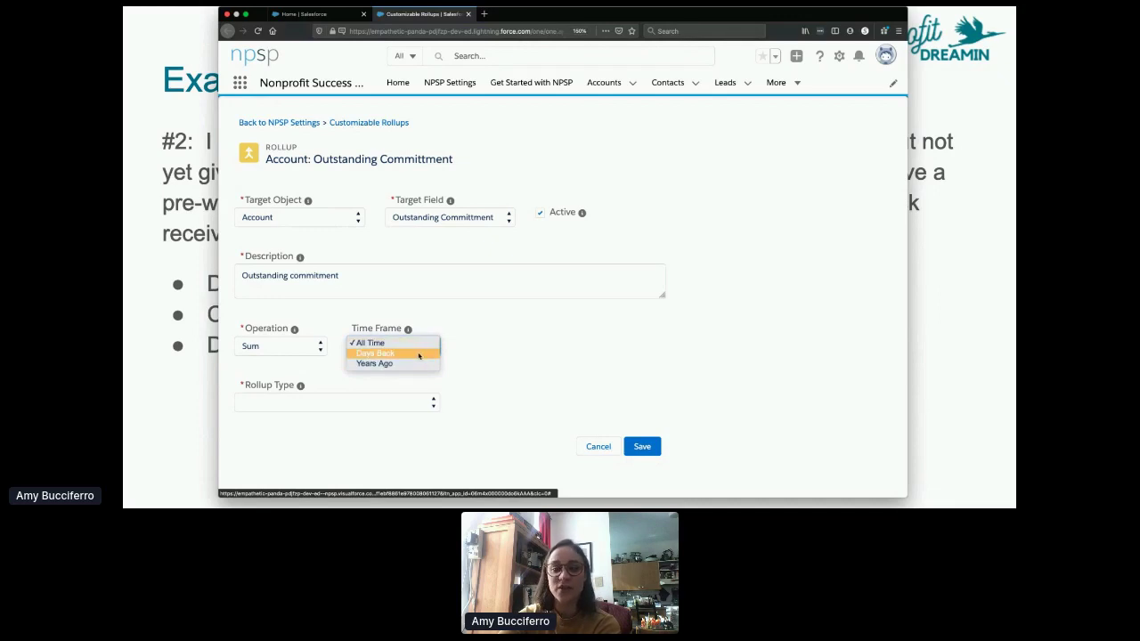
{"action": "left_click", "coordinate": [481, 360]}
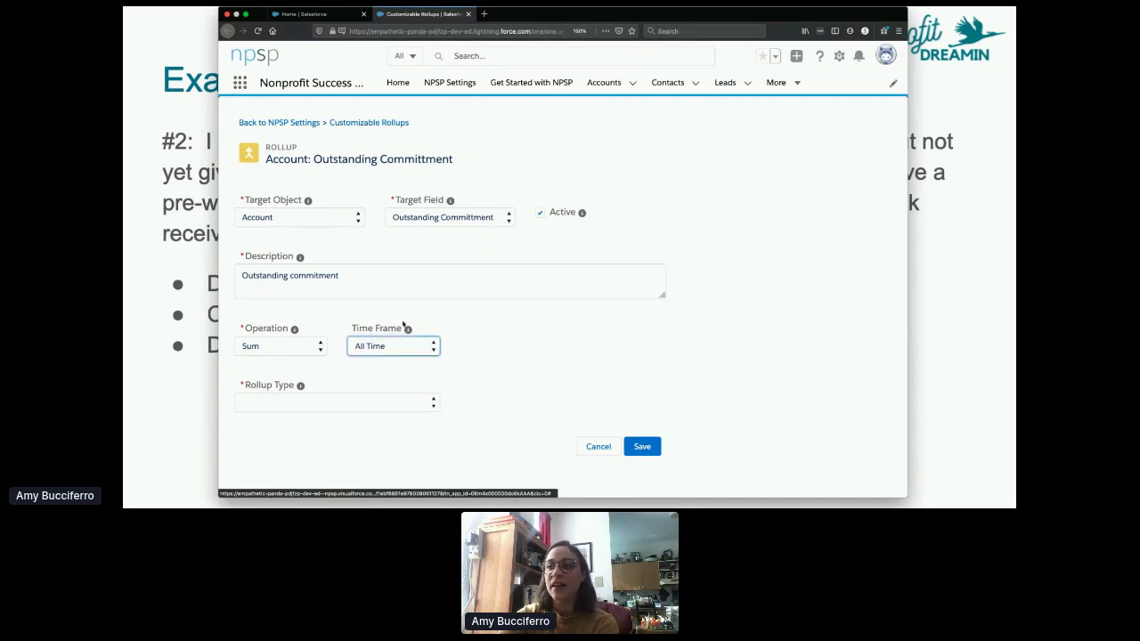
{"action": "left_click", "coordinate": [315, 402]}
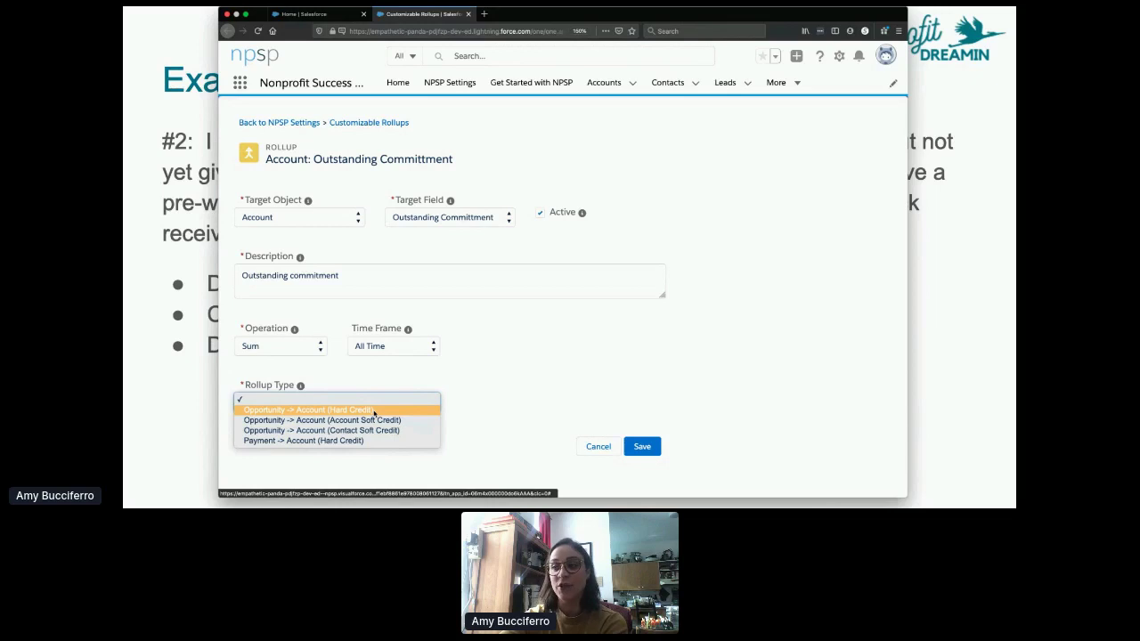
{"action": "left_click", "coordinate": [374, 411]}
Assign the Committed Opportunities filter group to the rollup.
{"action": "scroll", "coordinate": [523, 360], "scroll_direction": "down", "scroll_amount": 2}
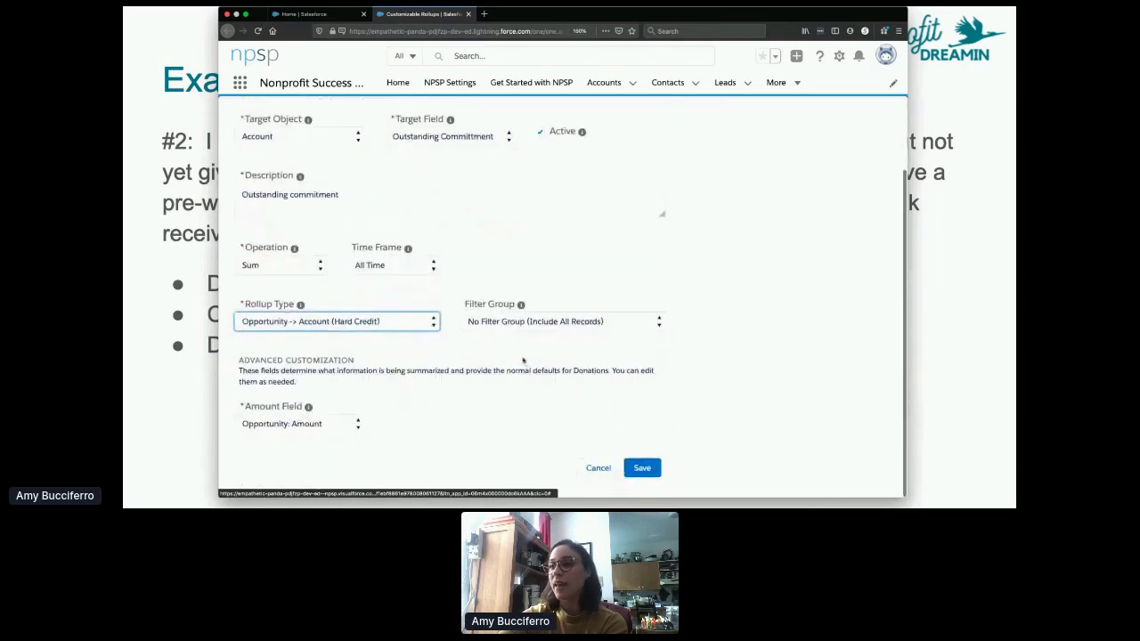
{"action": "left_click", "coordinate": [517, 324]}
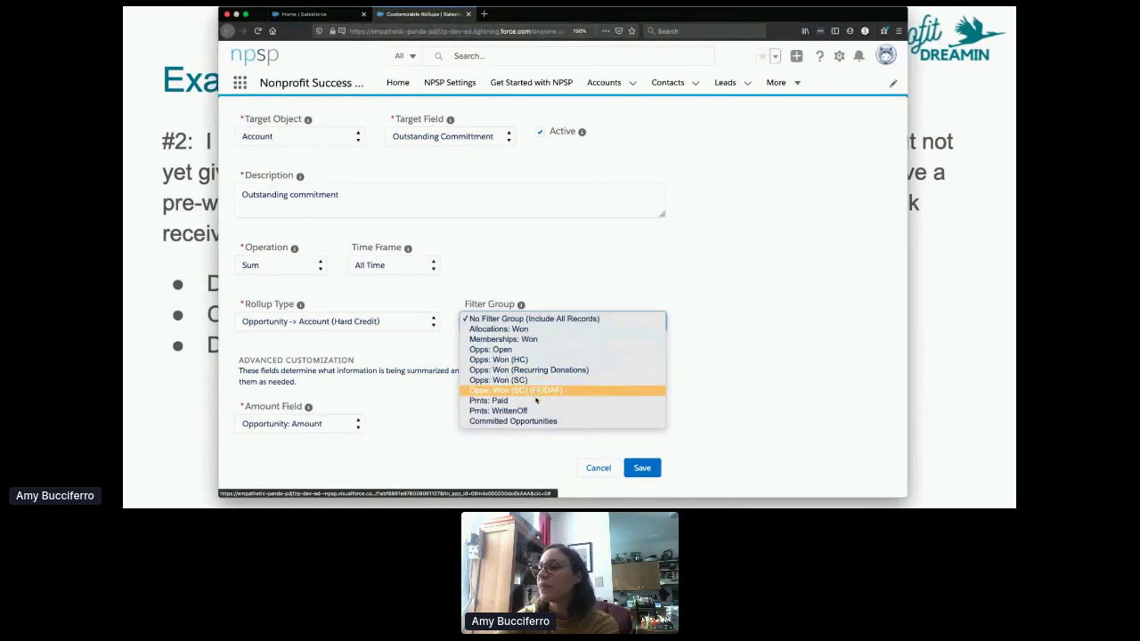
{"action": "left_click", "coordinate": [510, 420]}
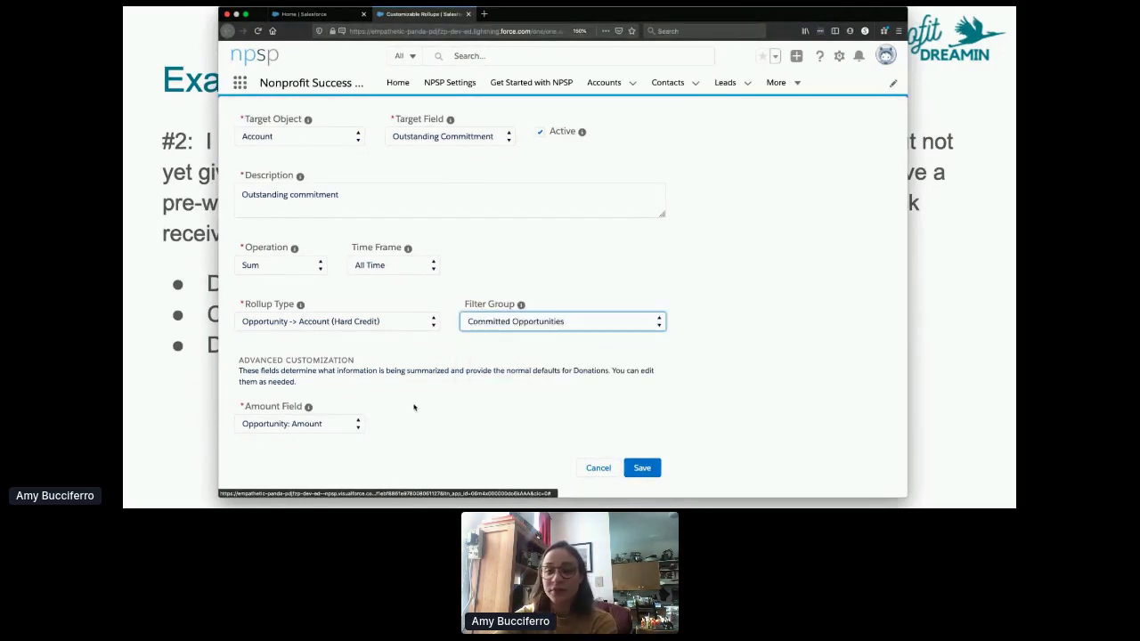
Set the rollup's amount field to Opportunity: Remaining Balance and save the rollup.
{"action": "left_click", "coordinate": [324, 428]}
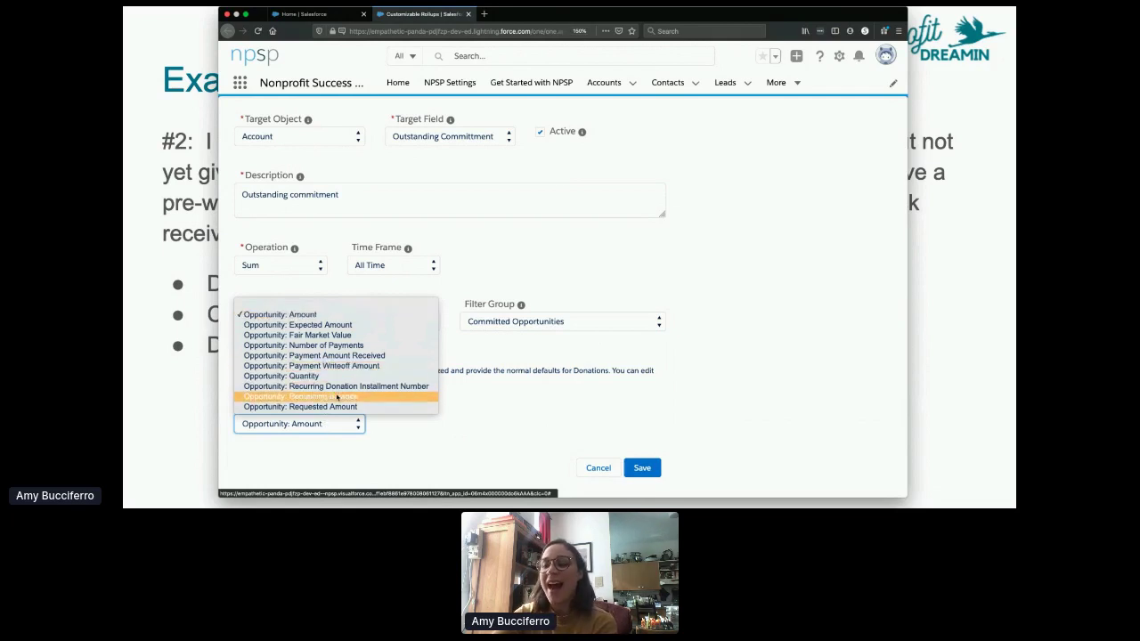
{"action": "left_click", "coordinate": [336, 398]}
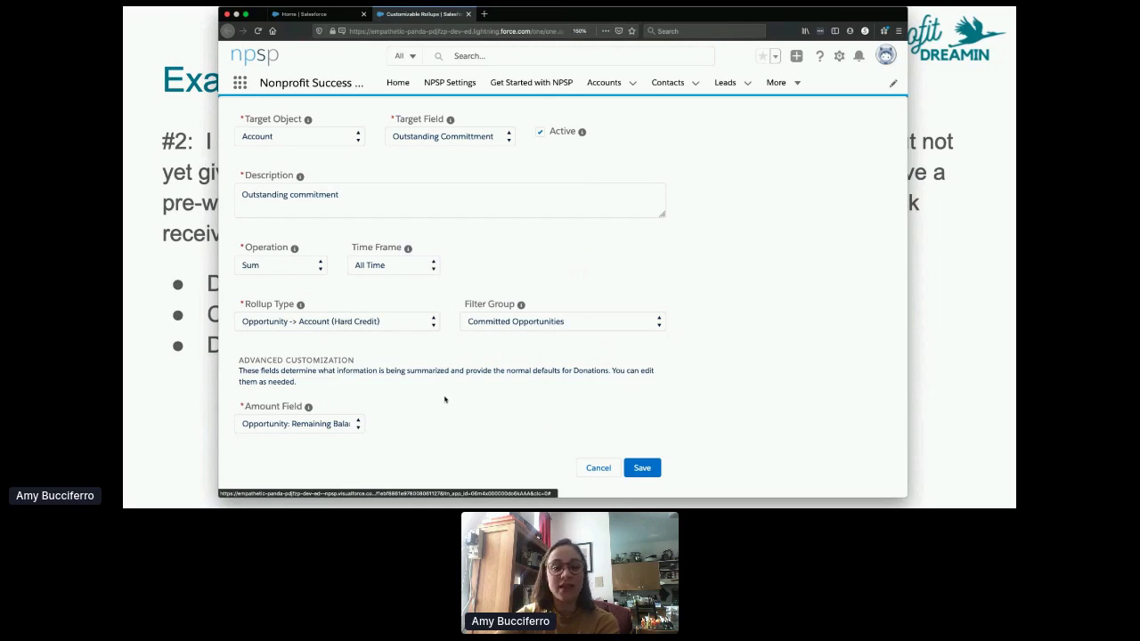
{"action": "scroll", "coordinate": [448, 409], "scroll_direction": "down", "scroll_amount": 1}
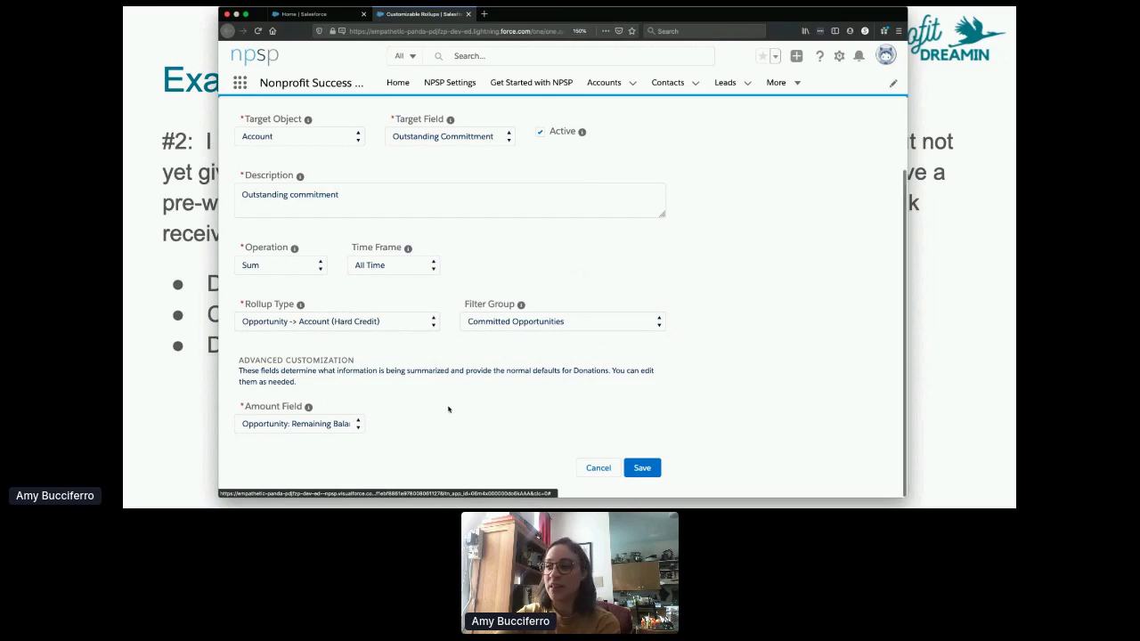
{"action": "left_click", "coordinate": [646, 470]}
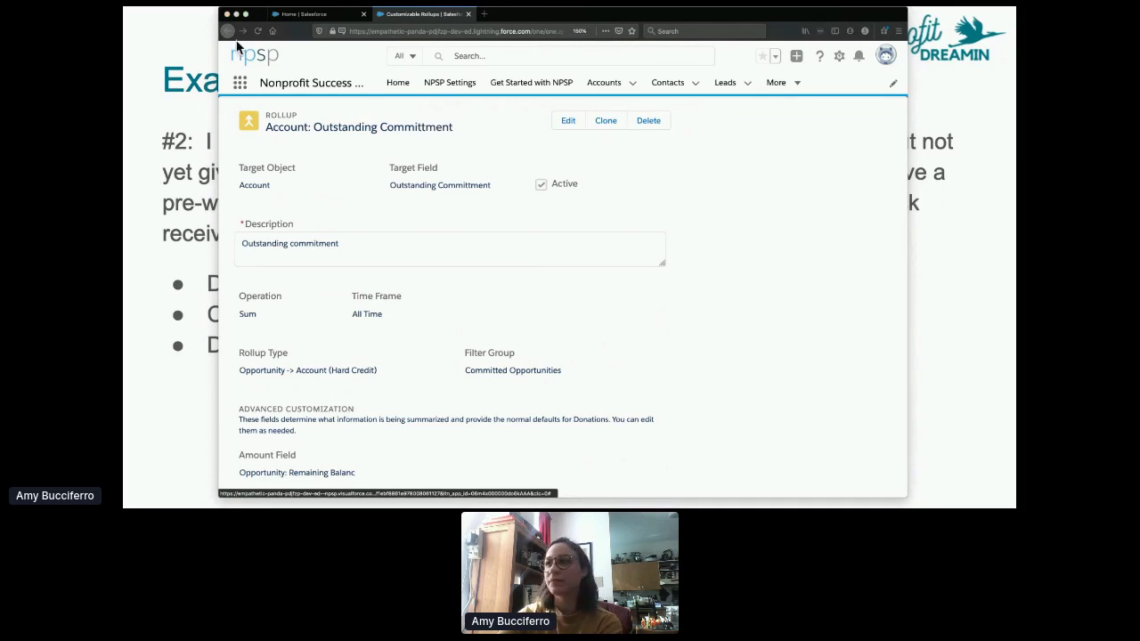
Switch back to the slide presentation and advance to the Example Use Case #3 slide.
{"action": "left_click_drag", "start_coordinate": [563, 16], "coordinate": [0, 12]}
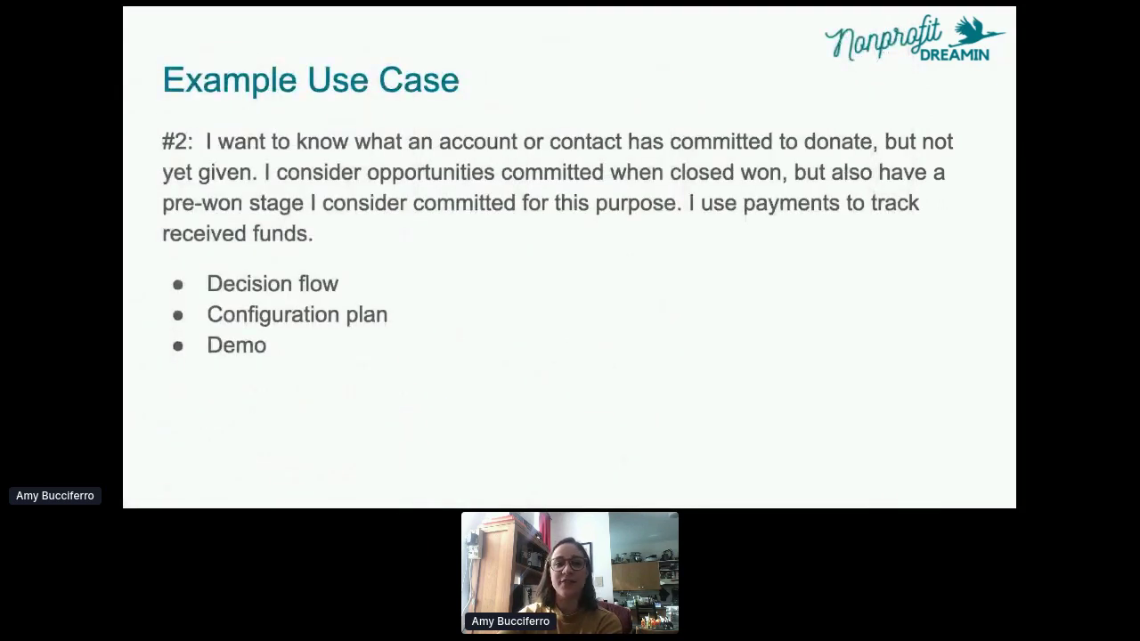
{"action": "right_click", "coordinate": [480, 419]}
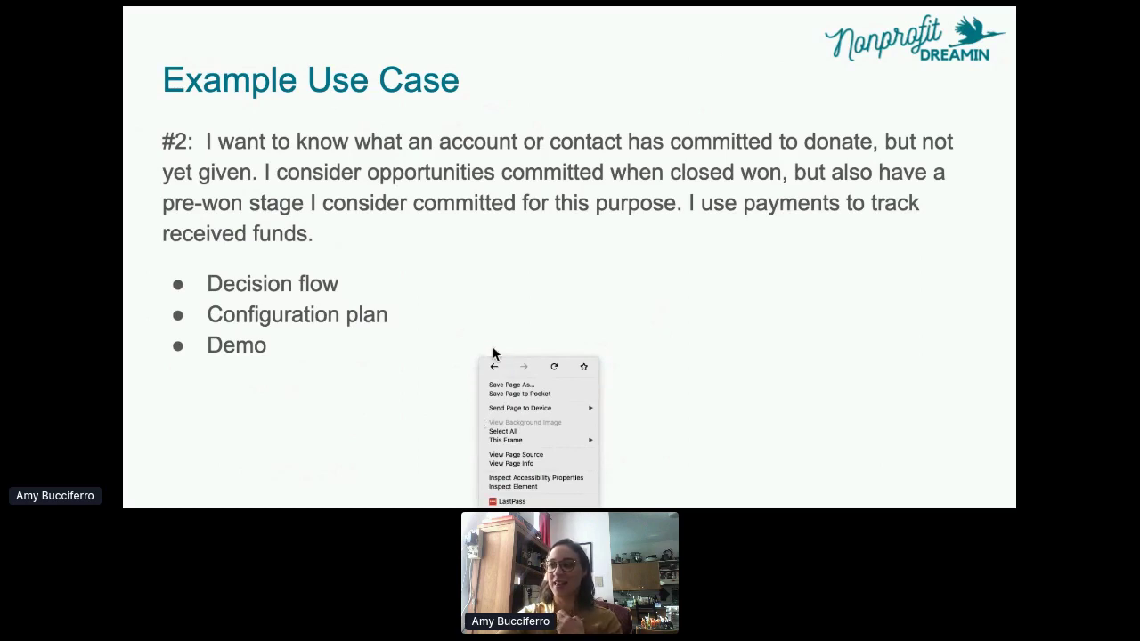
{"action": "key", "text": "Escape"}
{"action": "key", "text": "Right"}
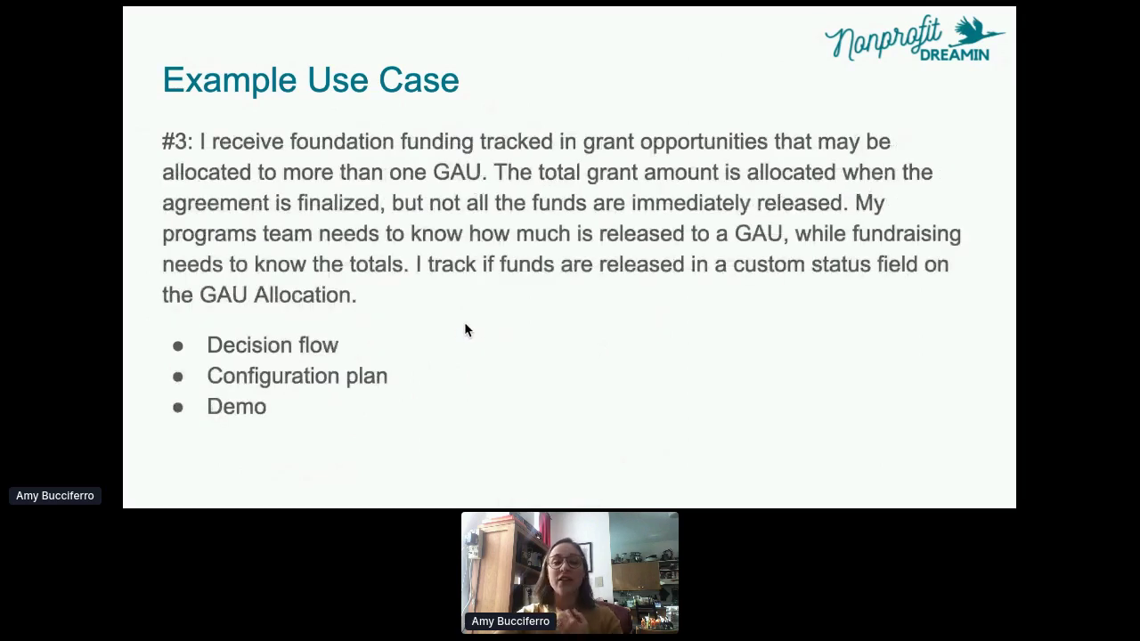